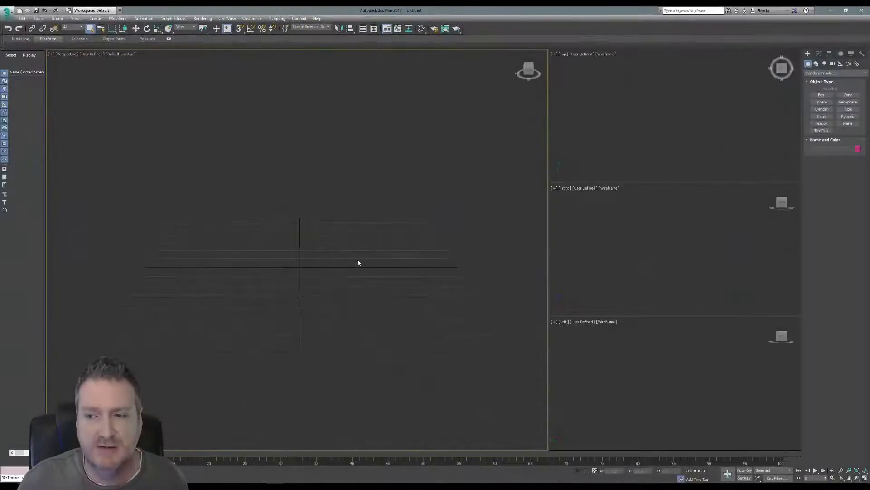
- Open the recent scene file Garden_Terrace_R11.max
{"action": "left_click", "coordinate": [7, 11]}
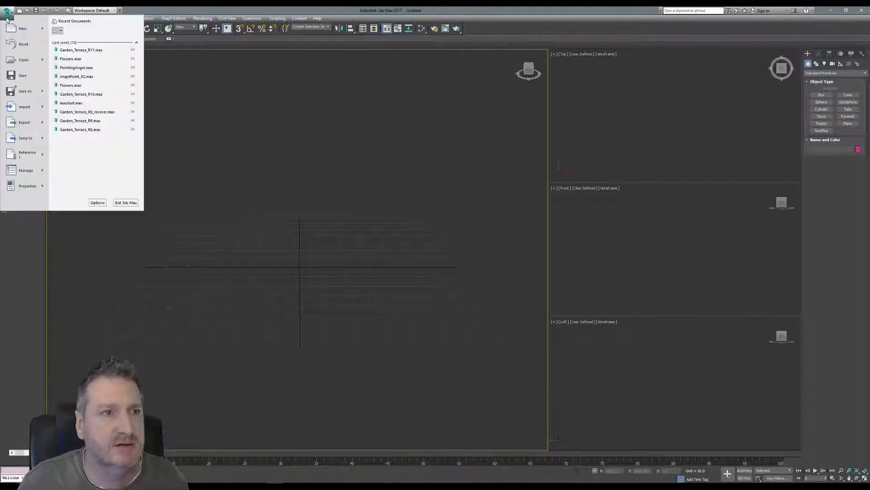
{"action": "left_click", "coordinate": [89, 51]}
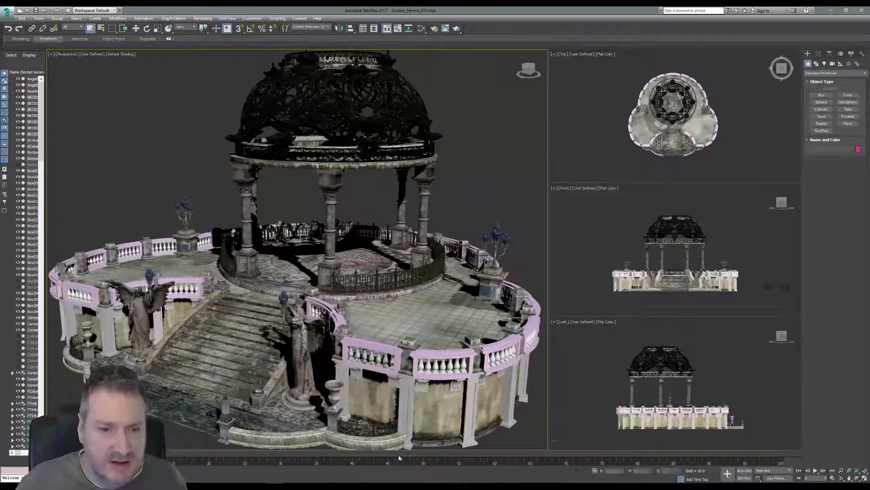
- Switch to Mari with the SmallBanisterColumns project open
{"action": "mouse_move", "coordinate": [294, 486]}
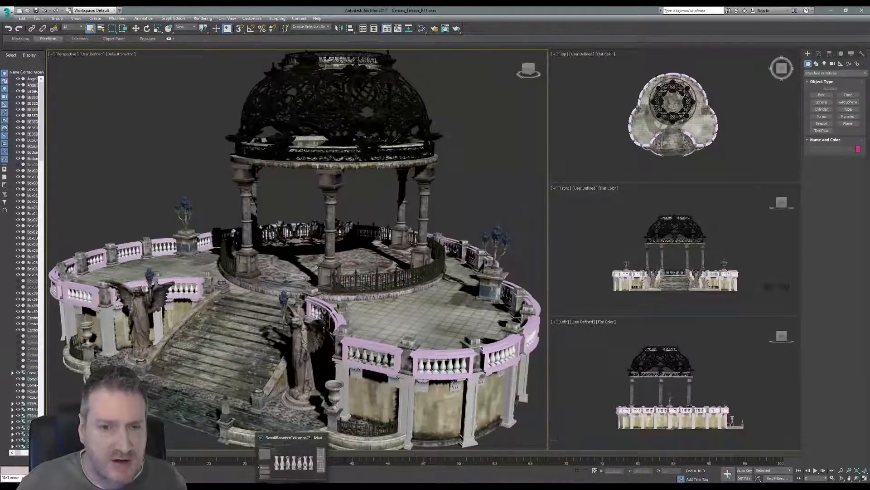
{"action": "left_click", "coordinate": [293, 456]}
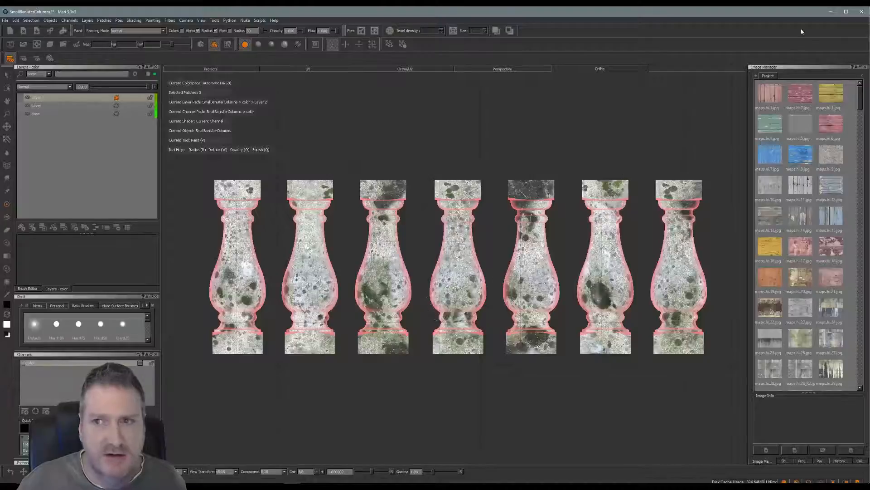
{"action": "left_click", "coordinate": [830, 10]}
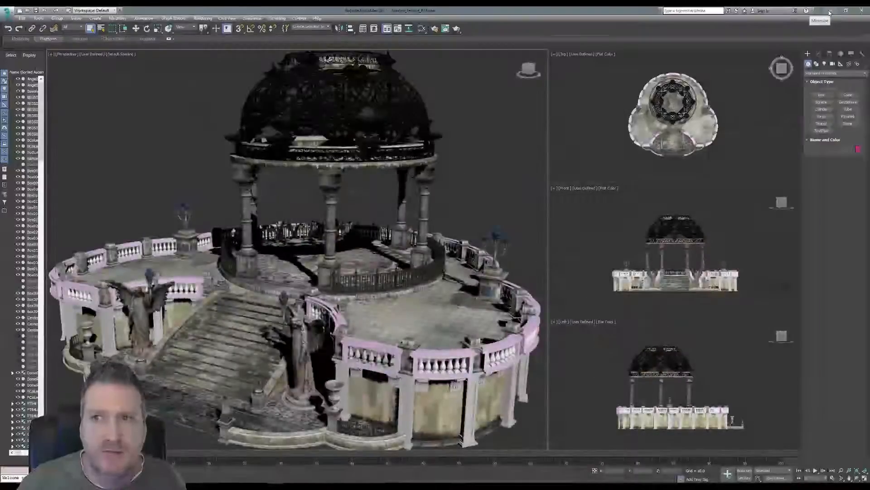
{"action": "left_click", "coordinate": [830, 10]}
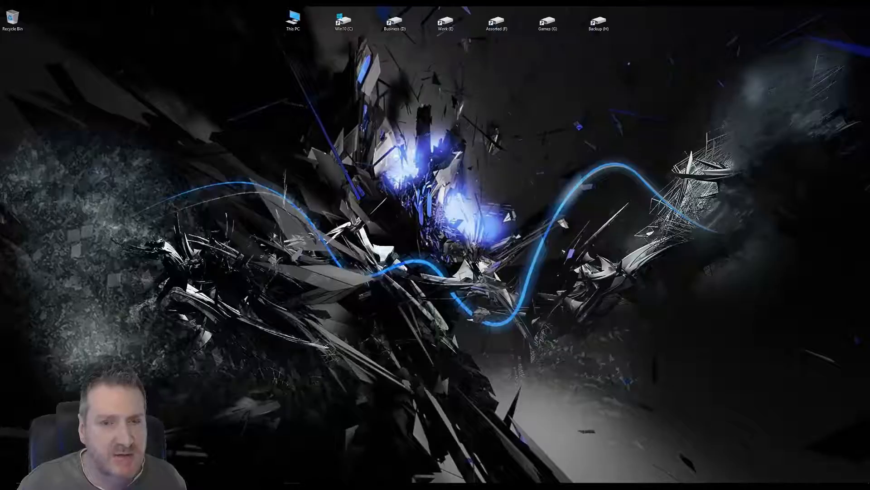
{"action": "left_click", "coordinate": [292, 485]}
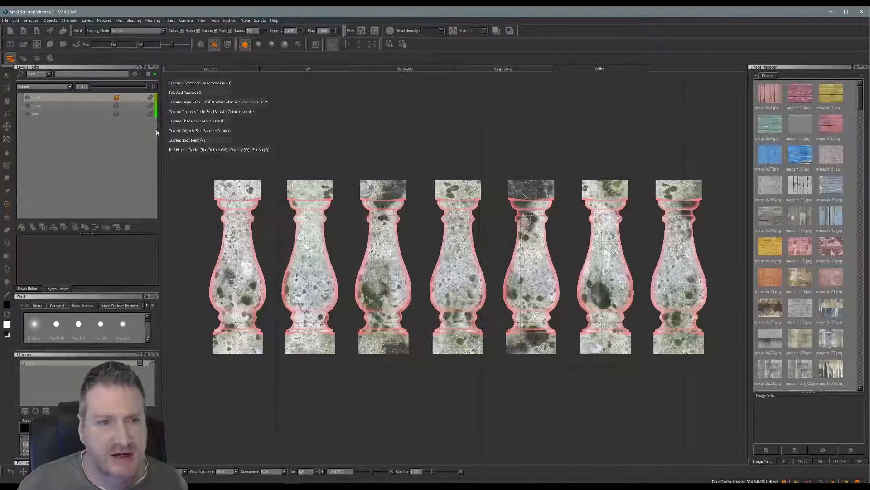
- Add a new paint layer above the others and load the grey stone image with dark lichen spots for Paint Through
{"action": "left_click", "coordinate": [21, 227]}
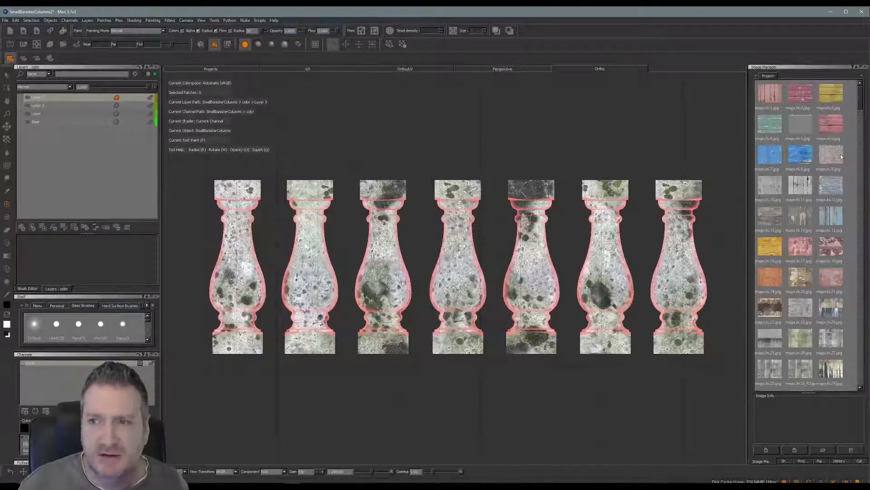
{"action": "left_click_drag", "start_coordinate": [863, 108], "coordinate": [858, 196]}
{"action": "left_click", "coordinate": [800, 283]}
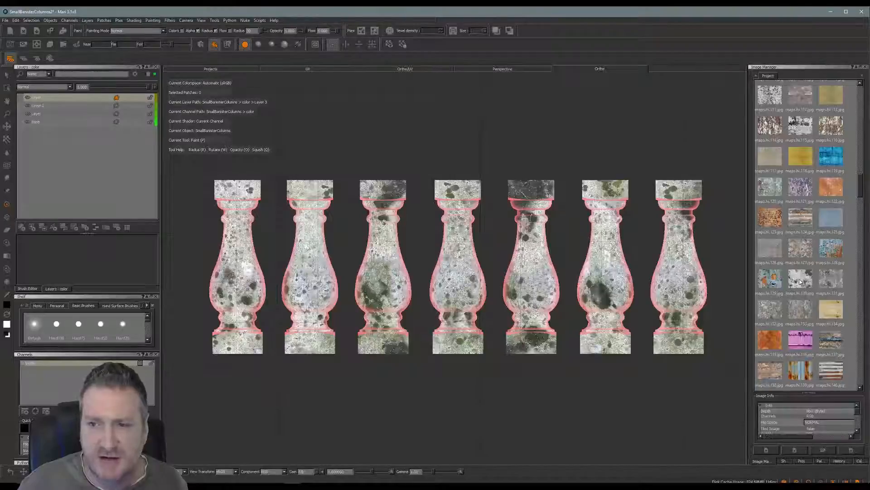
{"action": "left_click_drag", "start_coordinate": [800, 284], "coordinate": [509, 221]}
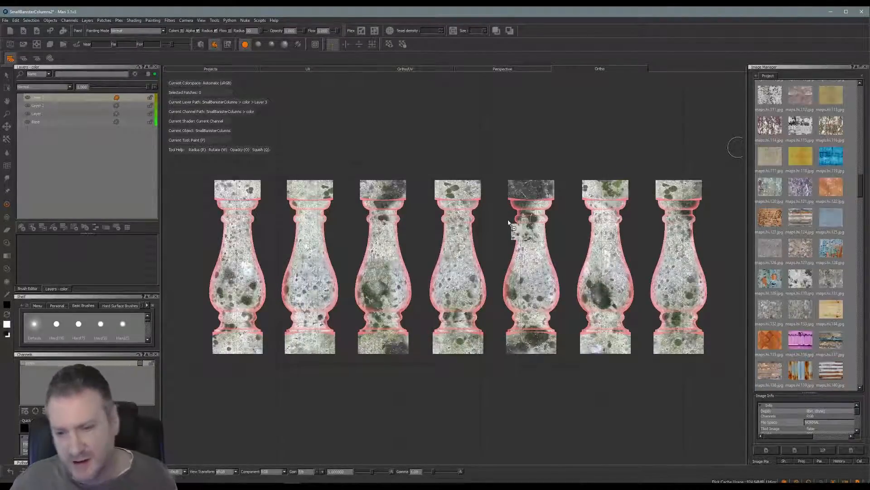
{"action": "left_click_drag", "start_coordinate": [508, 222], "coordinate": [493, 228]}
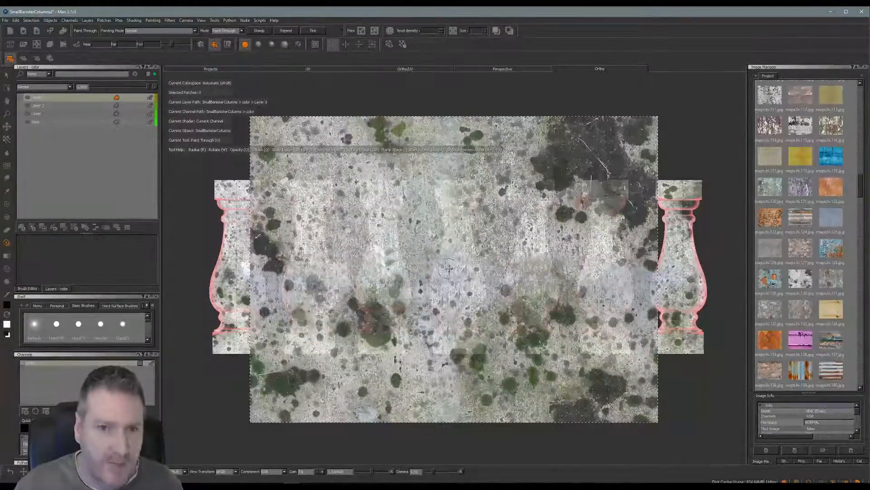
- Scale the Paint Through stone image down to about the height of the balusters
{"action": "mouse_move", "coordinate": [445, 260]}
{"action": "left_mouse_down", "text": "shift"}
{"action": "mouse_move", "coordinate": [562, 285]}
{"action": "mouse_move", "coordinate": [521, 268]}
{"action": "left_mouse_up", "text": "shift"}
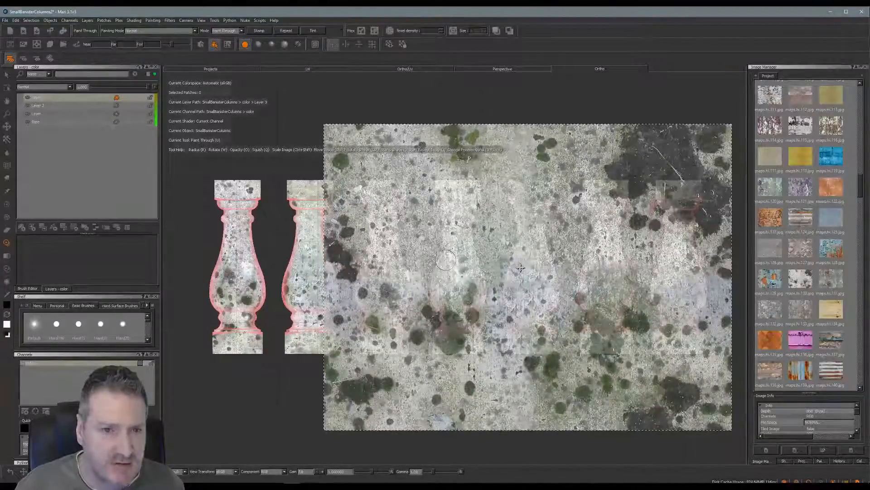
{"action": "mouse_move", "coordinate": [465, 272]}
{"action": "right_mouse_down", "text": "alt"}
{"action": "mouse_move", "coordinate": [502, 271]}
{"action": "mouse_move", "coordinate": [426, 273]}
{"action": "mouse_move", "coordinate": [492, 277]}
{"action": "mouse_move", "coordinate": [458, 278]}
{"action": "mouse_move", "coordinate": [473, 282]}
{"action": "right_mouse_up", "text": "alt"}
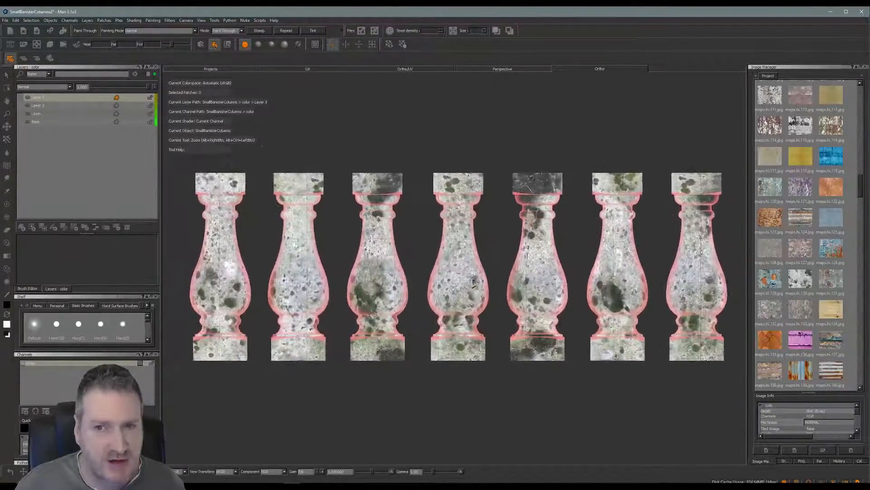
{"action": "key", "text": "u"}
{"action": "mouse_move", "coordinate": [478, 265]}
{"action": "left_mouse_down", "text": "ctrl+shift"}
{"action": "mouse_move", "coordinate": [496, 266]}
{"action": "mouse_move", "coordinate": [454, 270]}
{"action": "mouse_move", "coordinate": [447, 290]}
{"action": "mouse_move", "coordinate": [421, 276]}
{"action": "left_mouse_up", "text": "ctrl+shift"}
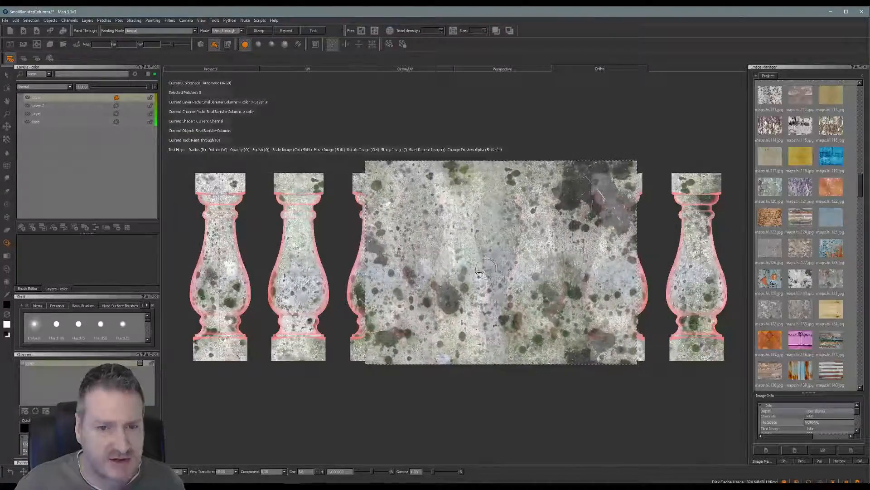
{"action": "mouse_move", "coordinate": [485, 268]}
{"action": "left_mouse_down", "text": "ctrl+shift"}
{"action": "mouse_move", "coordinate": [507, 268]}
{"action": "mouse_move", "coordinate": [513, 277]}
{"action": "left_mouse_up", "text": "ctrl+shift"}
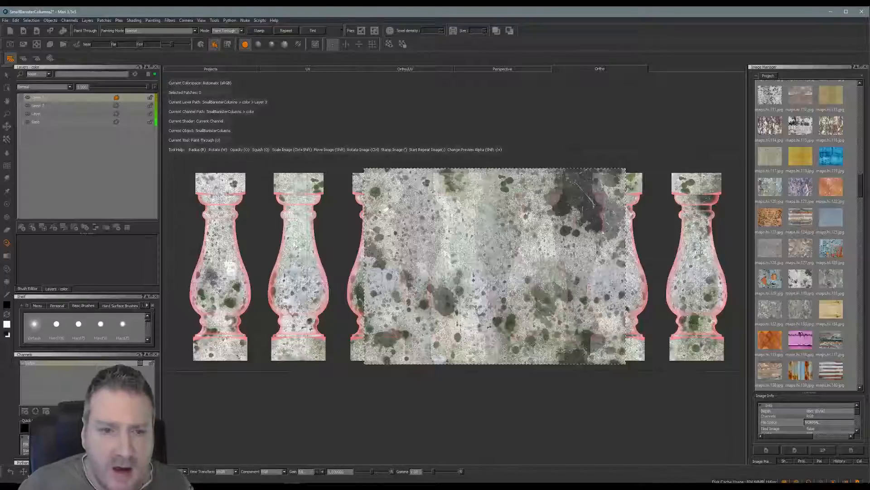
- Position the stone image over the third baluster and paint clean stone over its dark stains from top block to base
{"action": "mouse_move", "coordinate": [493, 312]}
{"action": "left_mouse_down", "text": "shift"}
{"action": "mouse_move", "coordinate": [490, 400]}
{"action": "mouse_move", "coordinate": [469, 477]}
{"action": "mouse_move", "coordinate": [399, 489]}
{"action": "mouse_move", "coordinate": [484, 239]}
{"action": "mouse_move", "coordinate": [484, 200]}
{"action": "mouse_move", "coordinate": [483, 317]}
{"action": "left_mouse_up", "text": "shift"}
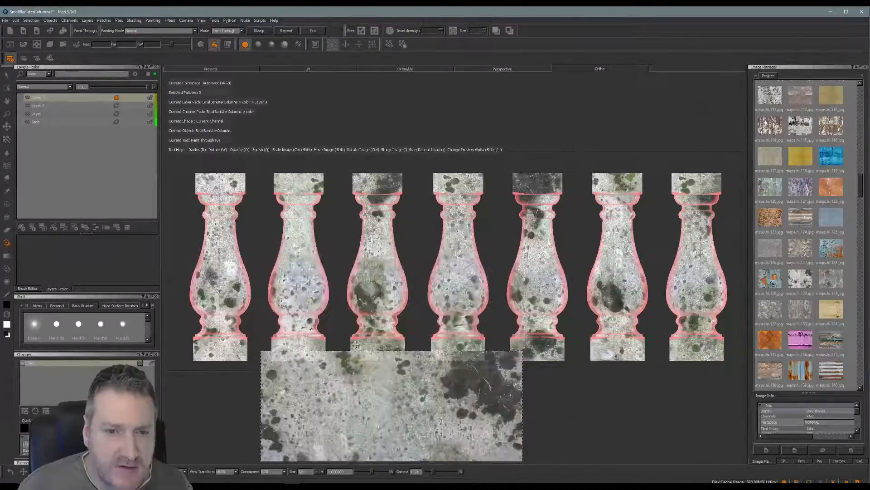
{"action": "mouse_move", "coordinate": [390, 416]}
{"action": "left_mouse_down", "text": "shift"}
{"action": "mouse_move", "coordinate": [382, 294]}
{"action": "mouse_move", "coordinate": [384, 314]}
{"action": "mouse_move", "coordinate": [369, 290]}
{"action": "left_mouse_up", "text": "shift"}
{"action": "mouse_move", "coordinate": [369, 276]}
{"action": "left_mouse_down"}
{"action": "mouse_move", "coordinate": [359, 303]}
{"action": "mouse_move", "coordinate": [385, 290]}
{"action": "mouse_move", "coordinate": [374, 325]}
{"action": "mouse_move", "coordinate": [395, 339]}
{"action": "mouse_move", "coordinate": [393, 354]}
{"action": "mouse_move", "coordinate": [358, 352]}
{"action": "mouse_move", "coordinate": [394, 350]}
{"action": "mouse_move", "coordinate": [393, 234]}
{"action": "left_mouse_up"}
{"action": "mouse_move", "coordinate": [385, 191]}
{"action": "left_mouse_down"}
{"action": "mouse_move", "coordinate": [398, 178]}
{"action": "mouse_move", "coordinate": [369, 197]}
{"action": "left_mouse_up"}
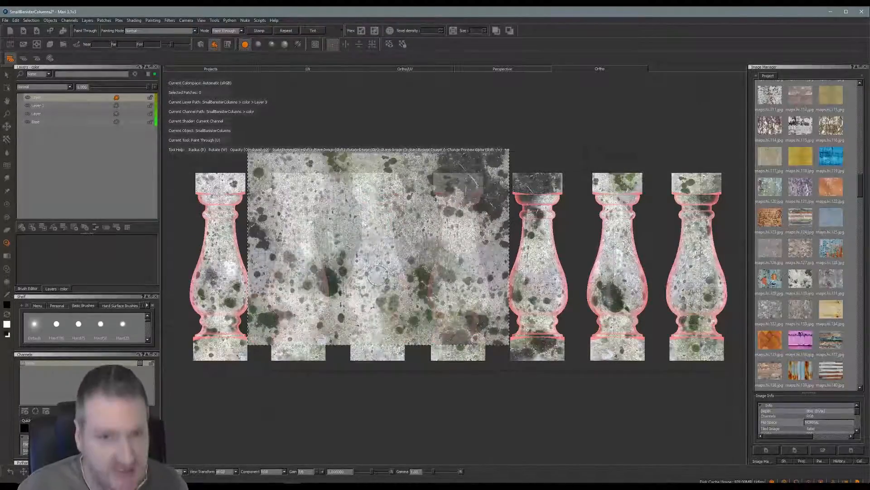
{"action": "left_click", "coordinate": [378, 275]}
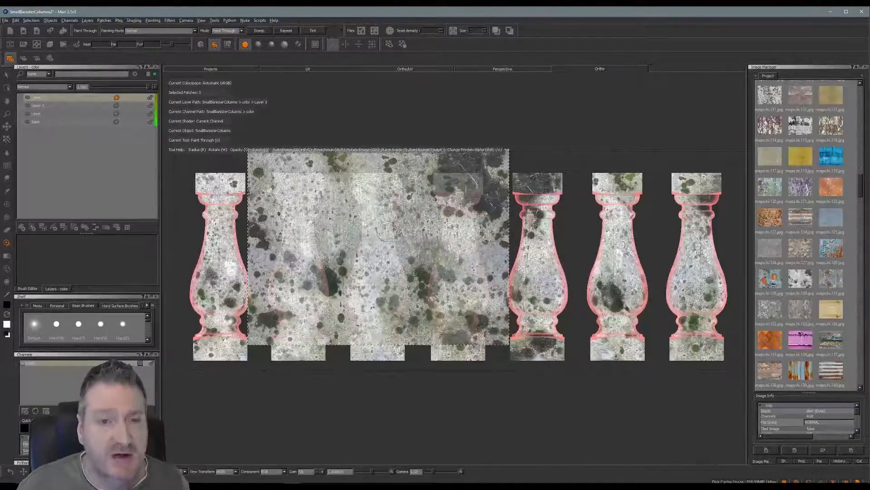
- Reposition the stone image over the fifth baluster and paint over the dark stains on its top block, body and base
{"action": "mouse_move", "coordinate": [378, 233]}
{"action": "left_mouse_down", "text": "shift"}
{"action": "mouse_move", "coordinate": [442, 307]}
{"action": "mouse_move", "coordinate": [448, 374]}
{"action": "mouse_move", "coordinate": [471, 406]}
{"action": "mouse_move", "coordinate": [599, 412]}
{"action": "mouse_move", "coordinate": [568, 386]}
{"action": "mouse_move", "coordinate": [475, 372]}
{"action": "mouse_move", "coordinate": [452, 357]}
{"action": "left_mouse_up", "text": "shift"}
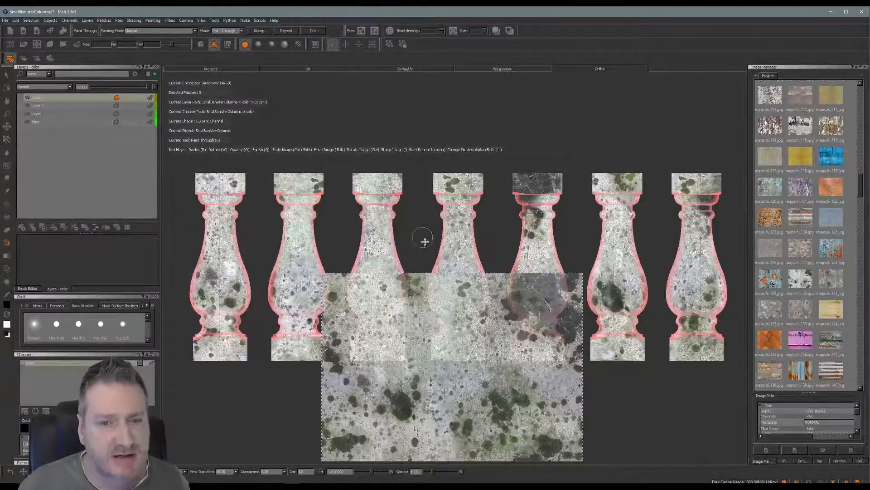
{"action": "mouse_move", "coordinate": [440, 312]}
{"action": "left_mouse_down", "text": "shift"}
{"action": "mouse_move", "coordinate": [458, 369]}
{"action": "mouse_move", "coordinate": [435, 333]}
{"action": "mouse_move", "coordinate": [436, 247]}
{"action": "mouse_move", "coordinate": [454, 350]}
{"action": "mouse_move", "coordinate": [429, 177]}
{"action": "mouse_move", "coordinate": [439, 333]}
{"action": "mouse_move", "coordinate": [518, 197]}
{"action": "mouse_move", "coordinate": [518, 177]}
{"action": "mouse_move", "coordinate": [519, 185]}
{"action": "mouse_move", "coordinate": [536, 188]}
{"action": "mouse_move", "coordinate": [533, 207]}
{"action": "left_mouse_up", "text": "shift"}
{"action": "key", "text": "apostrophe"}
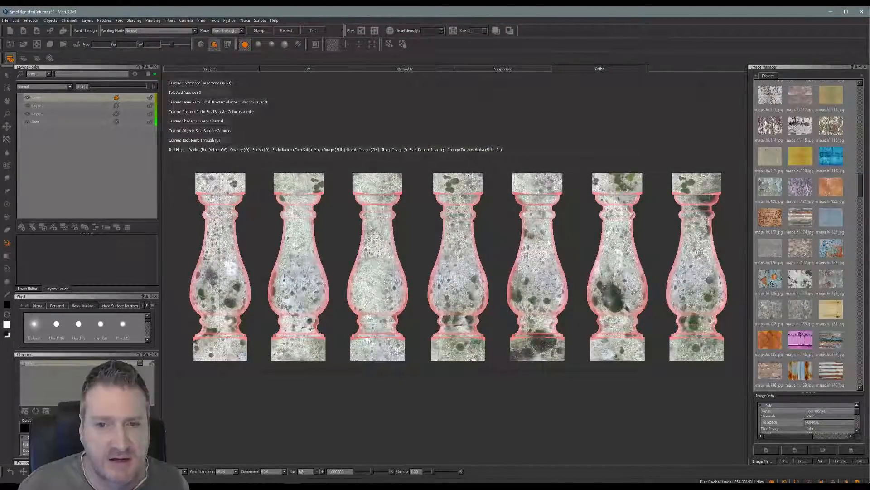
{"action": "mouse_move", "coordinate": [538, 226]}
{"action": "left_mouse_down", "text": "shift"}
{"action": "mouse_move", "coordinate": [542, 315]}
{"action": "mouse_move", "coordinate": [524, 285]}
{"action": "mouse_move", "coordinate": [509, 301]}
{"action": "mouse_move", "coordinate": [554, 300]}
{"action": "mouse_move", "coordinate": [559, 342]}
{"action": "mouse_move", "coordinate": [537, 349]}
{"action": "mouse_move", "coordinate": [551, 340]}
{"action": "mouse_move", "coordinate": [528, 333]}
{"action": "mouse_move", "coordinate": [560, 356]}
{"action": "mouse_move", "coordinate": [514, 355]}
{"action": "mouse_move", "coordinate": [529, 355]}
{"action": "left_mouse_up", "text": "shift"}
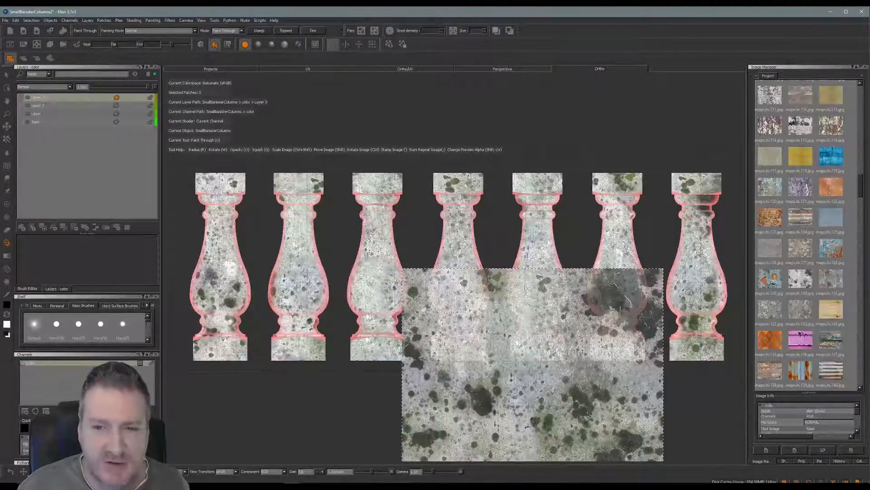
{"action": "left_click_drag", "start_coordinate": [628, 289], "coordinate": [622, 243], "text": "shift"}
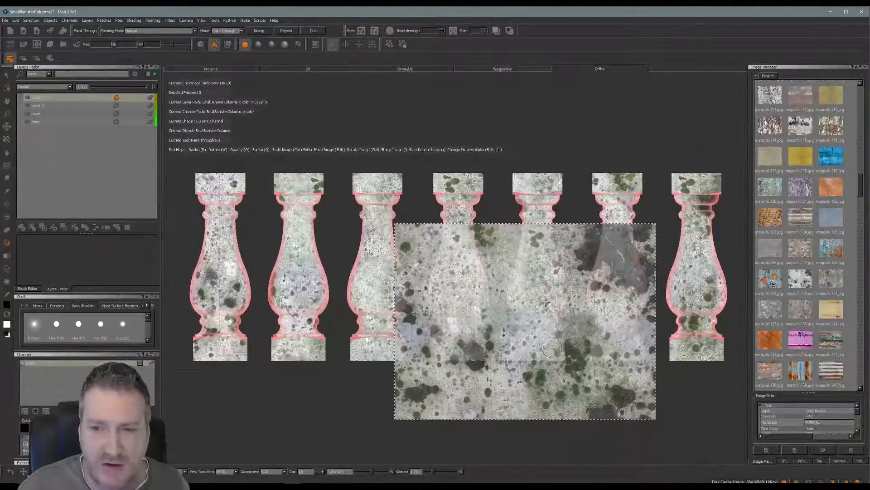
- Repaint the seventh baluster with the image's black stain on the top block, lighter stone on the body and a dark patch on the base
{"action": "mouse_move", "coordinate": [530, 329]}
{"action": "left_mouse_down", "text": "shift"}
{"action": "mouse_move", "coordinate": [547, 319]}
{"action": "mouse_move", "coordinate": [539, 334]}
{"action": "mouse_move", "coordinate": [610, 251]}
{"action": "left_mouse_up", "text": "shift"}
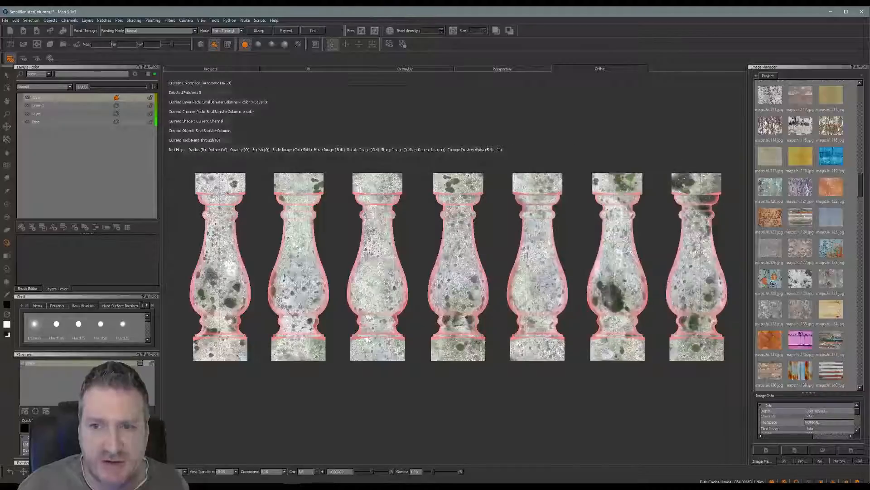
{"action": "mouse_move", "coordinate": [686, 192]}
{"action": "left_mouse_down"}
{"action": "mouse_move", "coordinate": [707, 181]}
{"action": "mouse_move", "coordinate": [718, 188]}
{"action": "mouse_move", "coordinate": [656, 110]}
{"action": "mouse_move", "coordinate": [702, 281]}
{"action": "mouse_move", "coordinate": [716, 297]}
{"action": "mouse_move", "coordinate": [692, 322]}
{"action": "left_mouse_up"}
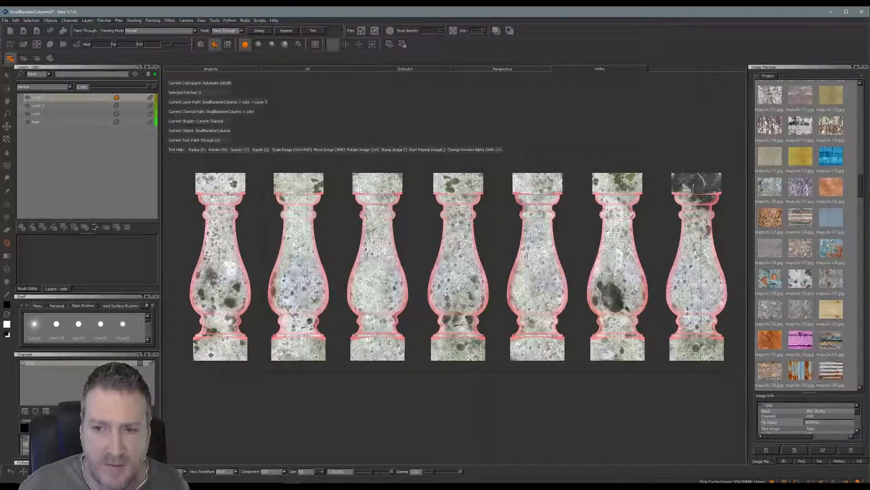
{"action": "mouse_move", "coordinate": [700, 253]}
{"action": "left_mouse_down"}
{"action": "mouse_move", "coordinate": [698, 278]}
{"action": "mouse_move", "coordinate": [698, 236]}
{"action": "left_mouse_up"}
{"action": "mouse_move", "coordinate": [695, 301]}
{"action": "left_mouse_down", "text": "shift"}
{"action": "mouse_move", "coordinate": [693, 314]}
{"action": "mouse_move", "coordinate": [653, 221]}
{"action": "mouse_move", "coordinate": [688, 271]}
{"action": "left_mouse_up", "text": "shift"}
{"action": "mouse_move", "coordinate": [602, 298]}
{"action": "left_mouse_down", "text": "shift"}
{"action": "mouse_move", "coordinate": [688, 301]}
{"action": "mouse_move", "coordinate": [700, 312]}
{"action": "mouse_move", "coordinate": [700, 304]}
{"action": "left_mouse_up", "text": "shift"}
{"action": "mouse_move", "coordinate": [685, 344]}
{"action": "left_mouse_down"}
{"action": "mouse_move", "coordinate": [700, 343]}
{"action": "mouse_move", "coordinate": [673, 346]}
{"action": "mouse_move", "coordinate": [684, 342]}
{"action": "left_mouse_up"}
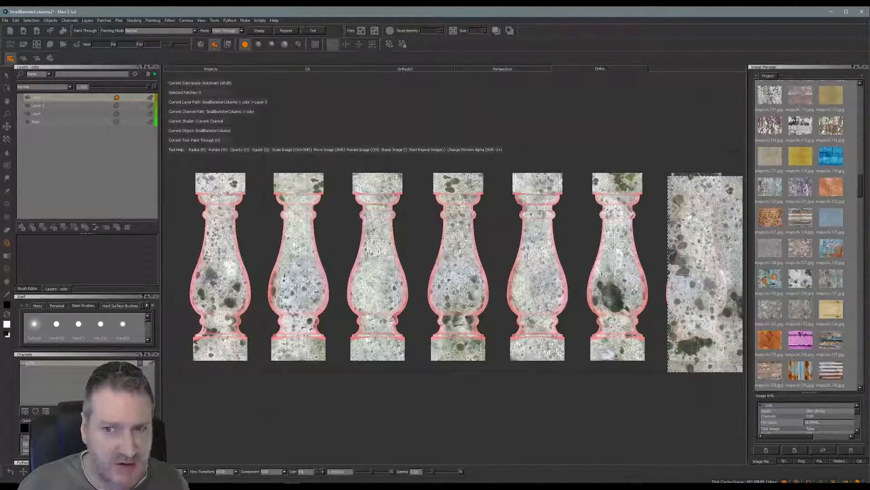
{"action": "mouse_move", "coordinate": [708, 266]}
{"action": "left_mouse_down", "text": "shift"}
{"action": "mouse_move", "coordinate": [454, 371]}
{"action": "mouse_move", "coordinate": [420, 412]}
{"action": "mouse_move", "coordinate": [420, 425]}
{"action": "left_mouse_up", "text": "shift"}
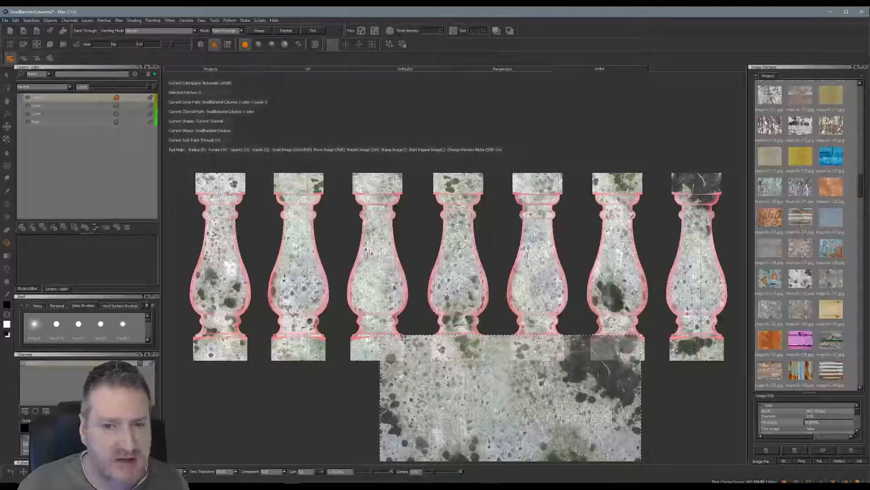
- Turn the Edge Mask projection setting off and on again to compare the masking along the balusters' edges
{"action": "left_click", "coordinate": [802, 461]}
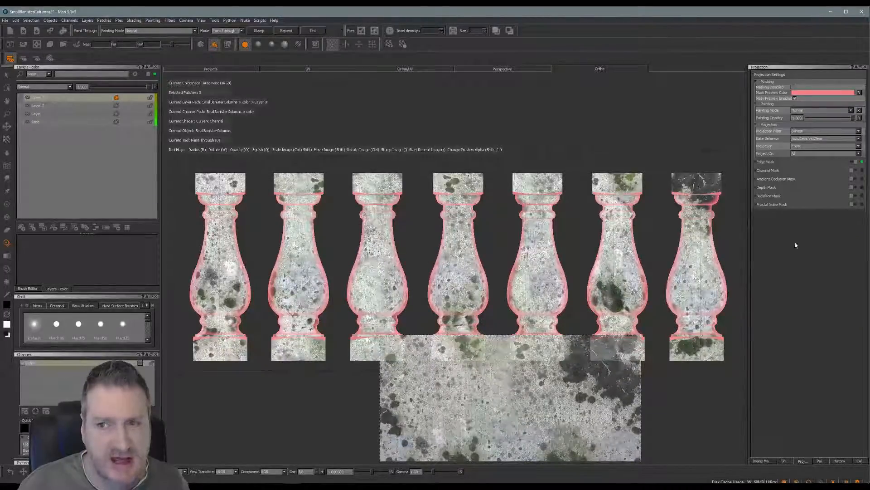
{"action": "left_click", "coordinate": [854, 162]}
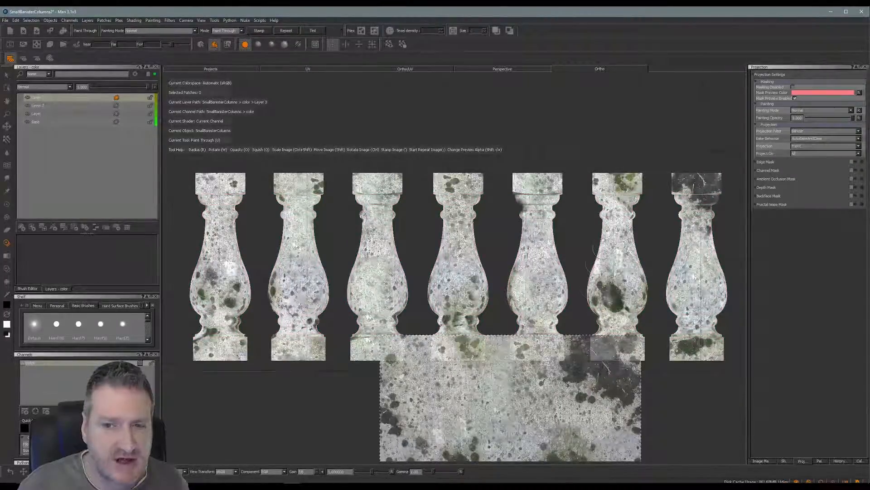
{"action": "left_click", "coordinate": [854, 163]}
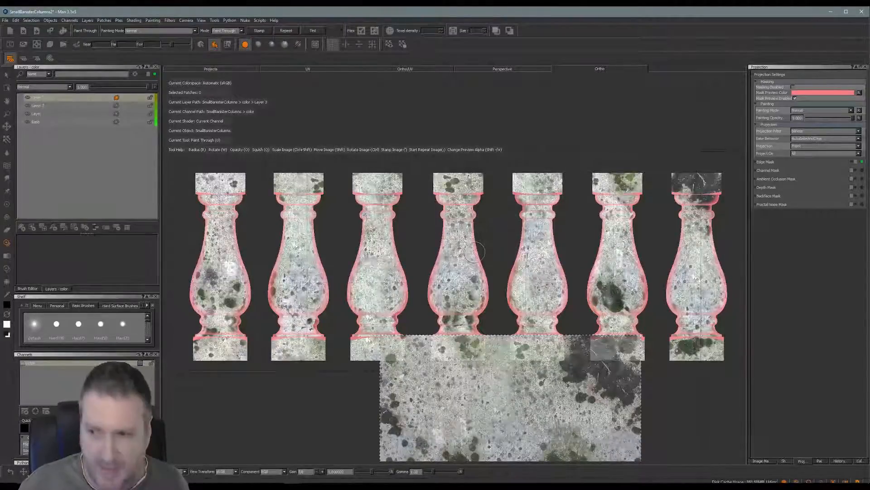
- On the opposite side of the balusters, paint lighter stone over the dark stain at the top of the third baluster
{"action": "key", "text": "shift+minus"}
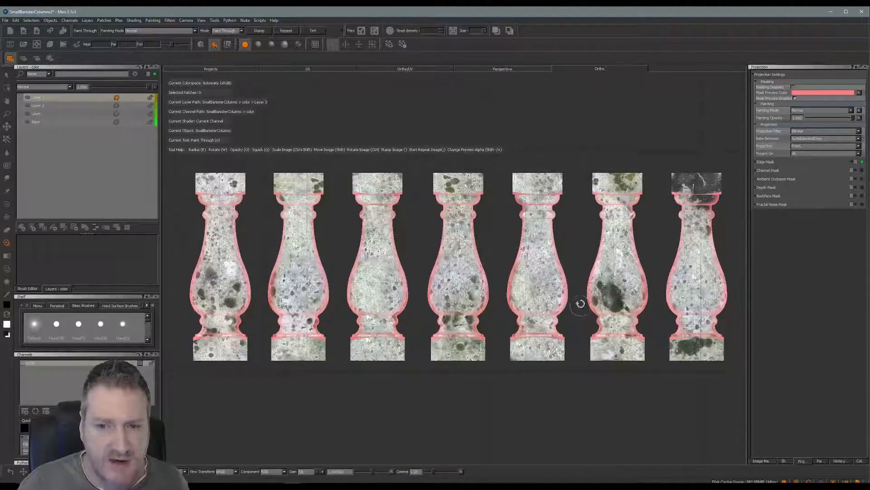
{"action": "left_click_drag", "start_coordinate": [383, 271], "coordinate": [408, 253], "text": "alt"}
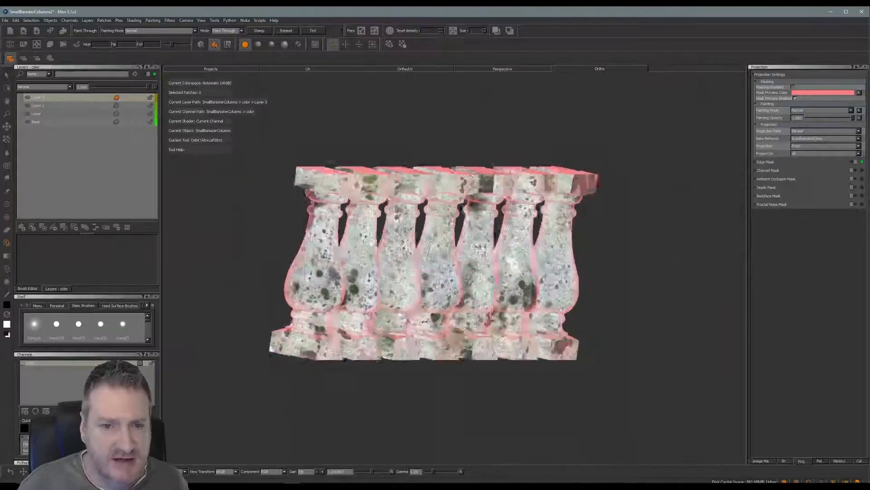
{"action": "left_click_drag", "start_coordinate": [628, 297], "coordinate": [496, 281], "text": "alt"}
{"action": "middle_click_drag", "start_coordinate": [387, 278], "coordinate": [423, 267], "text": "alt"}
{"action": "left_click_drag", "start_coordinate": [449, 272], "coordinate": [486, 282], "text": "alt"}
{"action": "middle_click_drag", "start_coordinate": [486, 282], "coordinate": [466, 289], "text": "alt"}
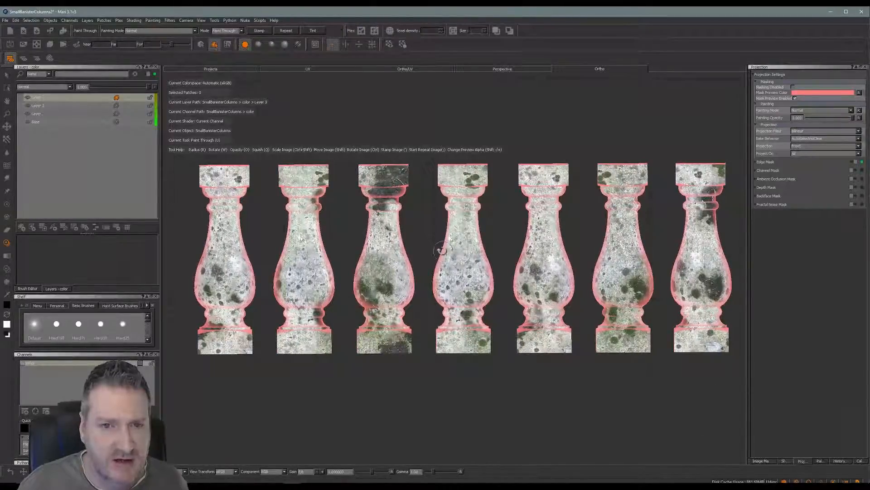
{"action": "left_click_drag", "start_coordinate": [437, 245], "coordinate": [427, 230], "text": "alt"}
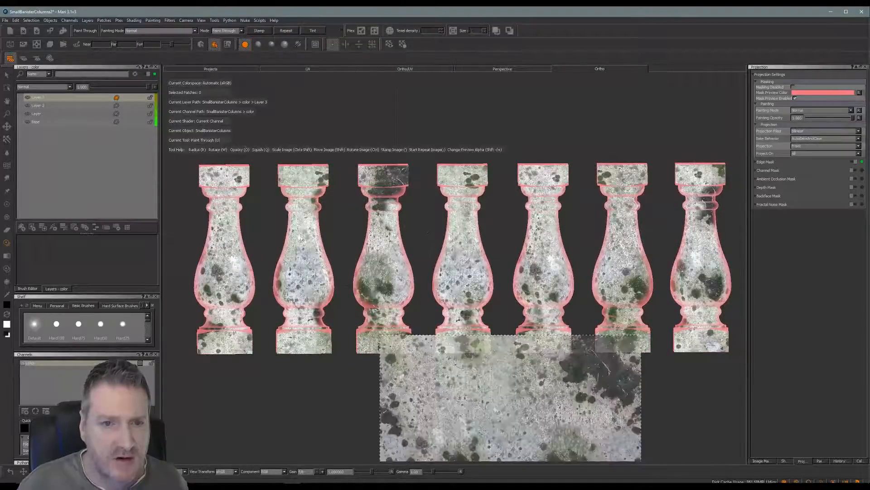
{"action": "left_click_drag", "start_coordinate": [489, 430], "coordinate": [436, 223], "text": "shift"}
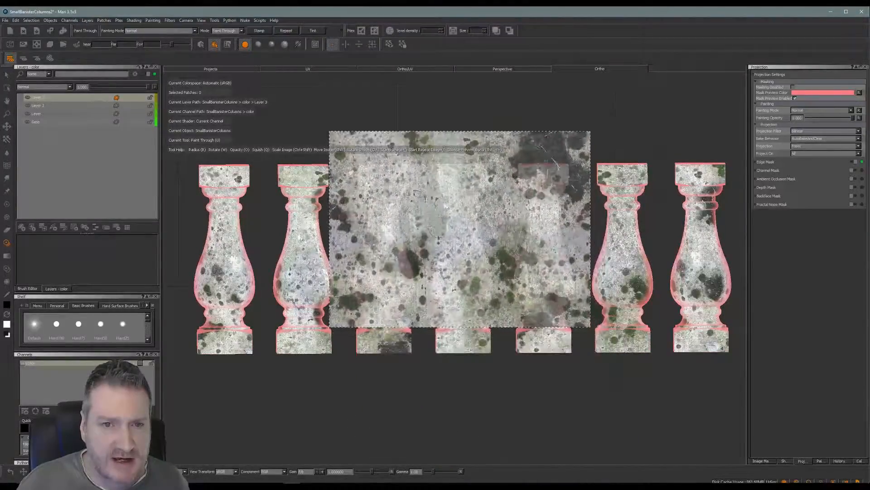
{"action": "mouse_move", "coordinate": [397, 173]}
{"action": "left_mouse_down"}
{"action": "mouse_move", "coordinate": [367, 173]}
{"action": "mouse_move", "coordinate": [399, 183]}
{"action": "mouse_move", "coordinate": [381, 201]}
{"action": "mouse_move", "coordinate": [392, 200]}
{"action": "left_mouse_up"}
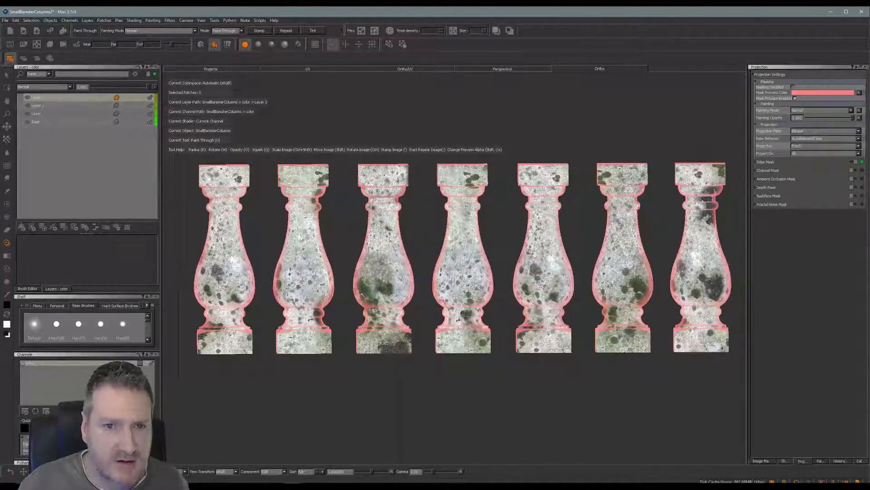
- Paint lighter stone over the dark stains on the third baluster's body and base and the sixth baluster's top block and body
{"action": "mouse_move", "coordinate": [389, 229]}
{"action": "left_mouse_down"}
{"action": "mouse_move", "coordinate": [408, 283]}
{"action": "mouse_move", "coordinate": [406, 319]}
{"action": "left_mouse_up"}
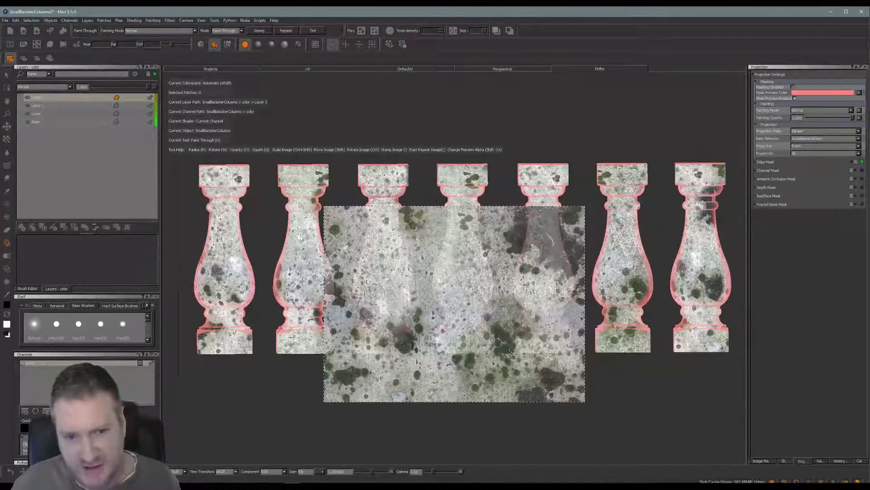
{"action": "mouse_move", "coordinate": [385, 263]}
{"action": "left_mouse_down"}
{"action": "mouse_move", "coordinate": [392, 290]}
{"action": "mouse_move", "coordinate": [375, 262]}
{"action": "mouse_move", "coordinate": [376, 294]}
{"action": "mouse_move", "coordinate": [362, 279]}
{"action": "mouse_move", "coordinate": [370, 305]}
{"action": "mouse_move", "coordinate": [419, 347]}
{"action": "mouse_move", "coordinate": [420, 360]}
{"action": "mouse_move", "coordinate": [380, 328]}
{"action": "mouse_move", "coordinate": [389, 347]}
{"action": "mouse_move", "coordinate": [369, 312]}
{"action": "mouse_move", "coordinate": [399, 337]}
{"action": "mouse_move", "coordinate": [383, 333]}
{"action": "left_mouse_up"}
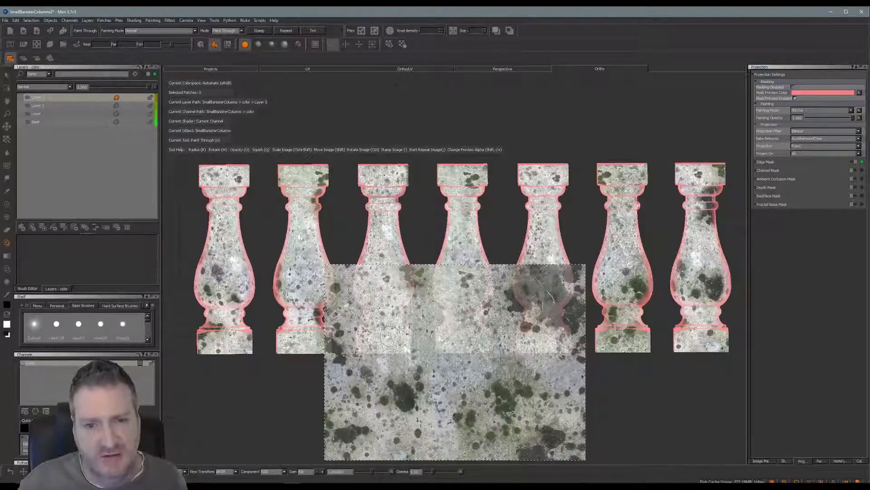
{"action": "mouse_move", "coordinate": [449, 316]}
{"action": "left_mouse_down", "text": "shift"}
{"action": "mouse_move", "coordinate": [475, 410]}
{"action": "mouse_move", "coordinate": [510, 407]}
{"action": "mouse_move", "coordinate": [561, 371]}
{"action": "mouse_move", "coordinate": [580, 226]}
{"action": "mouse_move", "coordinate": [579, 327]}
{"action": "mouse_move", "coordinate": [592, 194]}
{"action": "mouse_move", "coordinate": [605, 213]}
{"action": "left_mouse_up", "text": "shift"}
{"action": "mouse_move", "coordinate": [627, 180]}
{"action": "left_mouse_down"}
{"action": "mouse_move", "coordinate": [610, 171]}
{"action": "mouse_move", "coordinate": [605, 181]}
{"action": "mouse_move", "coordinate": [608, 239]}
{"action": "mouse_move", "coordinate": [638, 279]}
{"action": "mouse_move", "coordinate": [647, 252]}
{"action": "left_mouse_up"}
{"action": "mouse_move", "coordinate": [632, 301]}
{"action": "left_mouse_down"}
{"action": "mouse_move", "coordinate": [601, 286]}
{"action": "mouse_move", "coordinate": [631, 308]}
{"action": "left_mouse_up"}
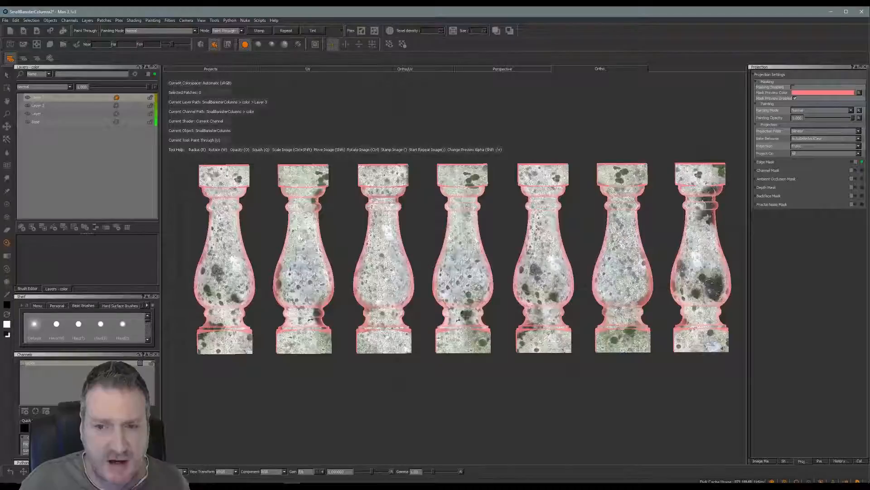
{"action": "left_click_drag", "start_coordinate": [628, 304], "coordinate": [627, 337], "text": "shift"}
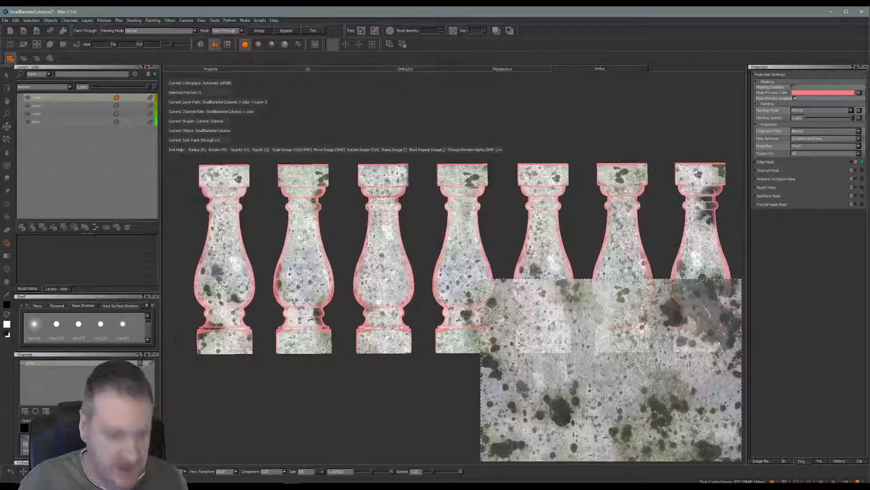
{"action": "key", "text": "b"}
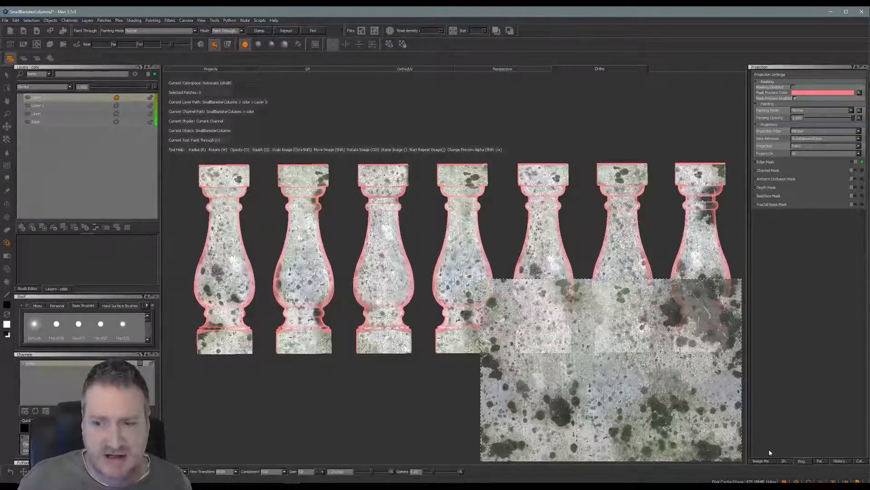
- Add a new paint layer and place a black-and-white grunge image from the Image Manager over the first few balusters
{"action": "left_click", "coordinate": [762, 461]}
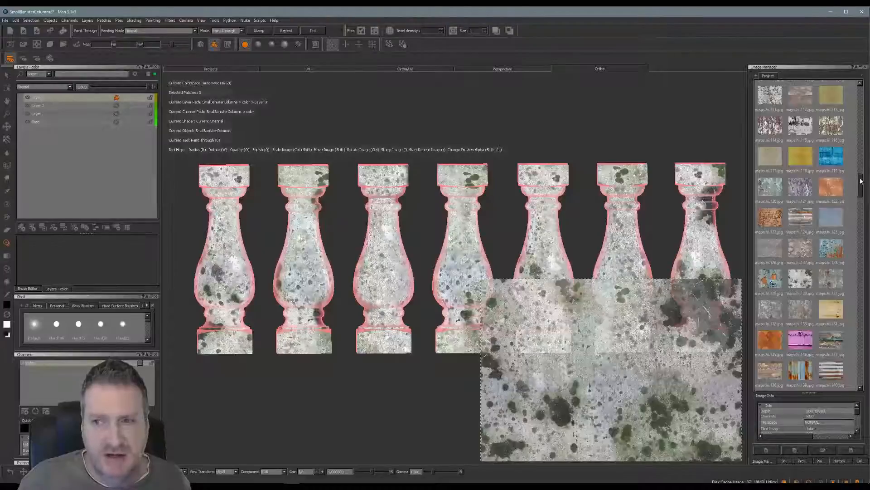
{"action": "left_click_drag", "start_coordinate": [860, 181], "coordinate": [861, 206]}
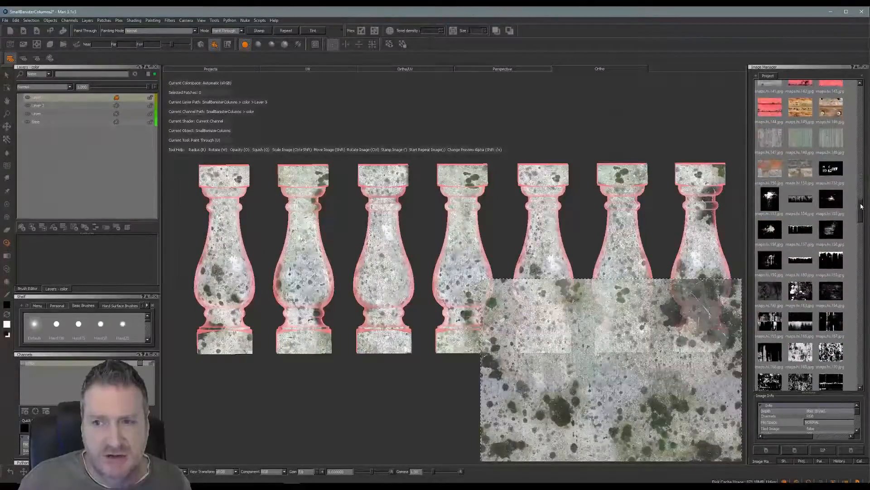
{"action": "left_click_drag", "start_coordinate": [861, 206], "coordinate": [859, 209]}
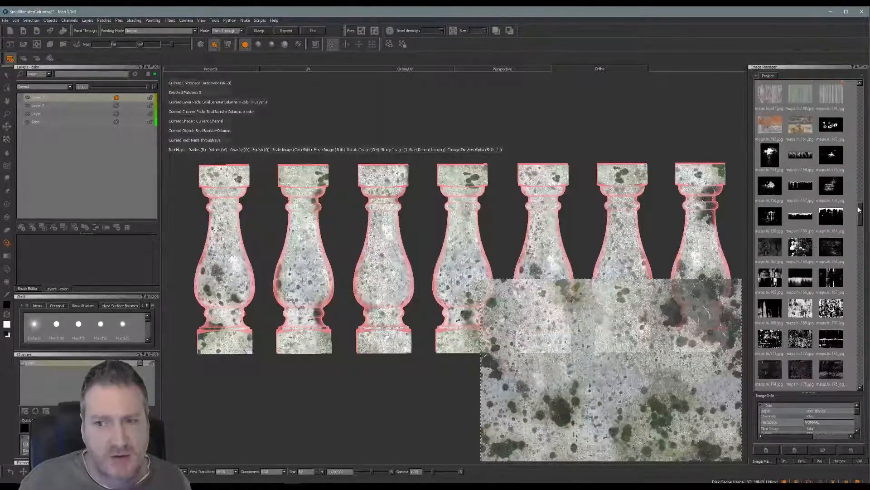
{"action": "scroll", "coordinate": [859, 209], "scroll_direction": "down", "scroll_amount": 1}
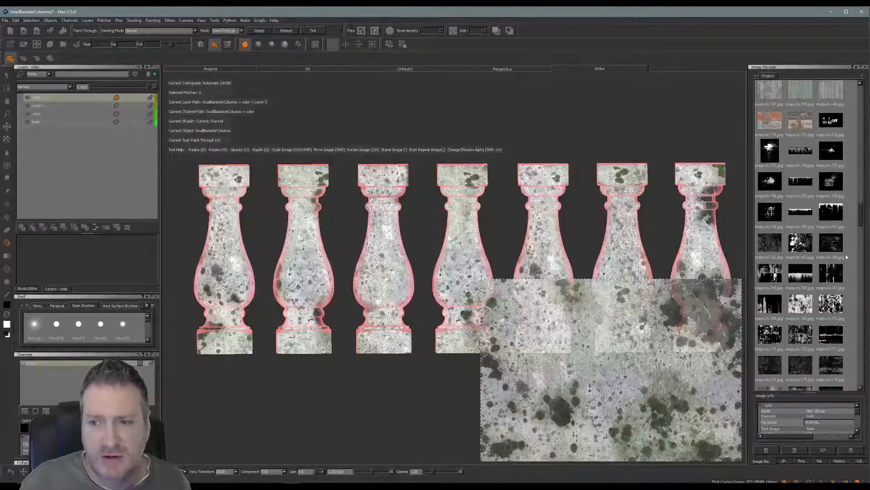
{"action": "left_click", "coordinate": [22, 227]}
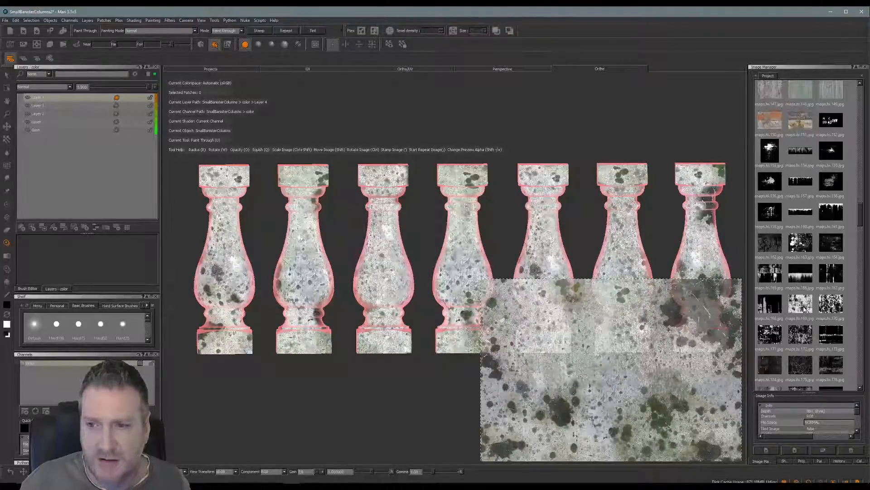
{"action": "mouse_move", "coordinate": [807, 308]}
{"action": "left_mouse_down"}
{"action": "mouse_move", "coordinate": [710, 325]}
{"action": "mouse_move", "coordinate": [604, 330]}
{"action": "mouse_move", "coordinate": [592, 322]}
{"action": "left_mouse_up"}
{"action": "mouse_move", "coordinate": [640, 351]}
{"action": "left_mouse_down", "text": "shift"}
{"action": "mouse_move", "coordinate": [487, 270]}
{"action": "mouse_move", "coordinate": [352, 234]}
{"action": "left_mouse_up", "text": "shift"}
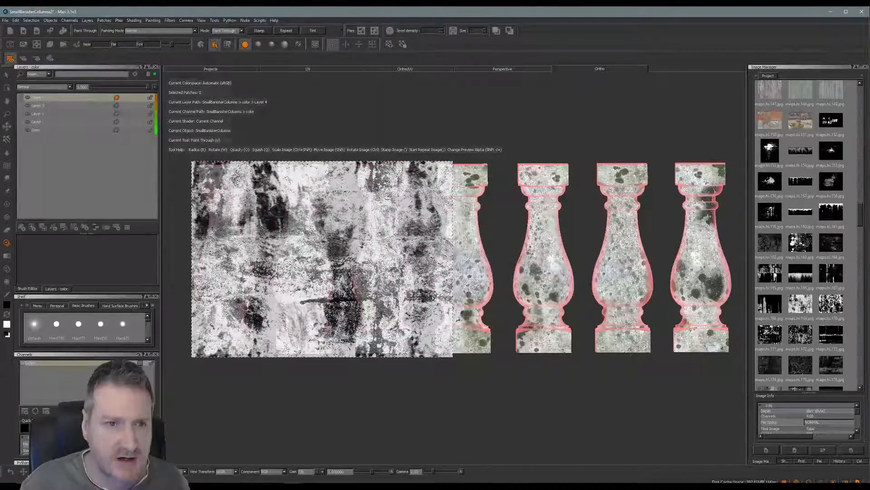
- Paint the grunge image onto the first, third and fourth balusters, shifting it so each one gets a different part
{"action": "mouse_move", "coordinate": [217, 171]}
{"action": "left_mouse_down"}
{"action": "mouse_move", "coordinate": [233, 233]}
{"action": "mouse_move", "coordinate": [213, 272]}
{"action": "mouse_move", "coordinate": [197, 255]}
{"action": "mouse_move", "coordinate": [234, 283]}
{"action": "mouse_move", "coordinate": [245, 281]}
{"action": "mouse_move", "coordinate": [206, 344]}
{"action": "left_mouse_up"}
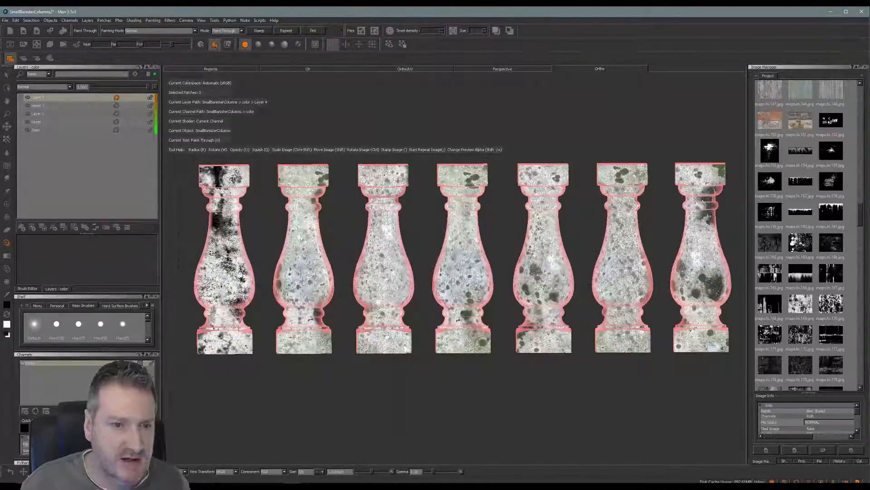
{"action": "left_click_drag", "start_coordinate": [258, 312], "coordinate": [300, 309], "text": "shift"}
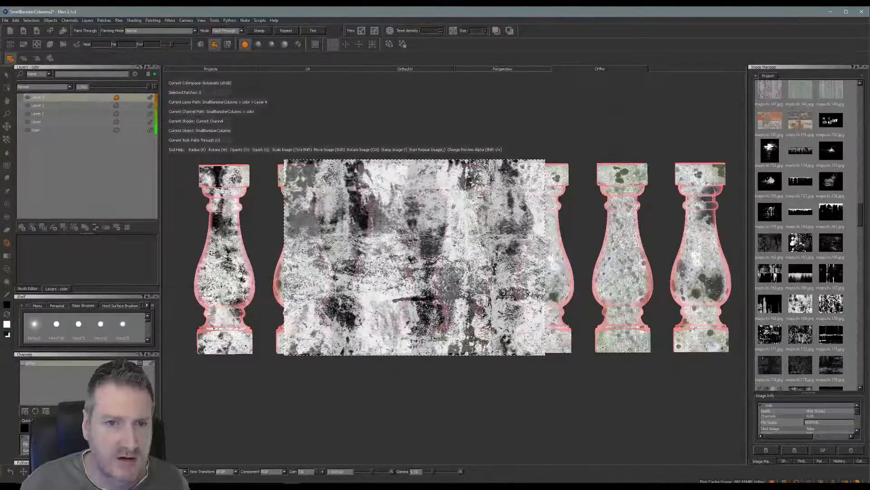
{"action": "mouse_move", "coordinate": [369, 203]}
{"action": "left_mouse_down"}
{"action": "mouse_move", "coordinate": [365, 179]}
{"action": "mouse_move", "coordinate": [390, 213]}
{"action": "mouse_move", "coordinate": [370, 254]}
{"action": "mouse_move", "coordinate": [399, 263]}
{"action": "mouse_move", "coordinate": [373, 290]}
{"action": "mouse_move", "coordinate": [395, 340]}
{"action": "mouse_move", "coordinate": [366, 342]}
{"action": "left_mouse_up"}
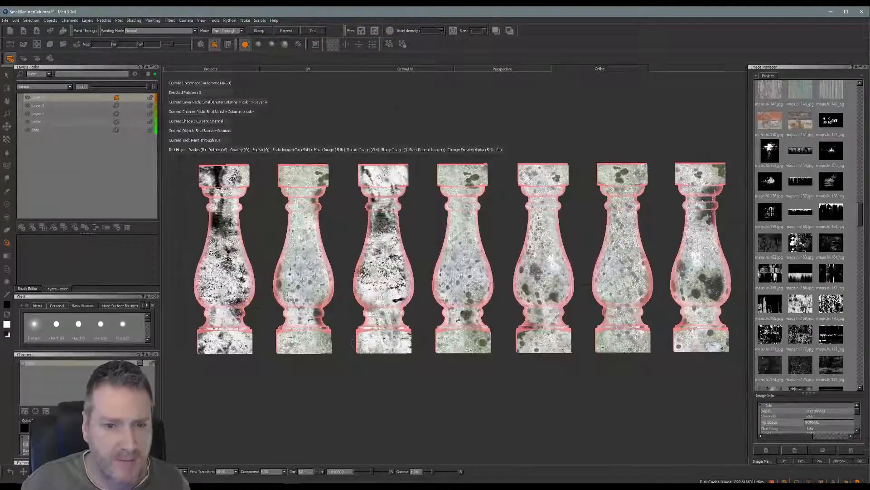
{"action": "mouse_move", "coordinate": [453, 254]}
{"action": "left_mouse_down"}
{"action": "mouse_move", "coordinate": [456, 186]}
{"action": "mouse_move", "coordinate": [471, 179]}
{"action": "left_mouse_up"}
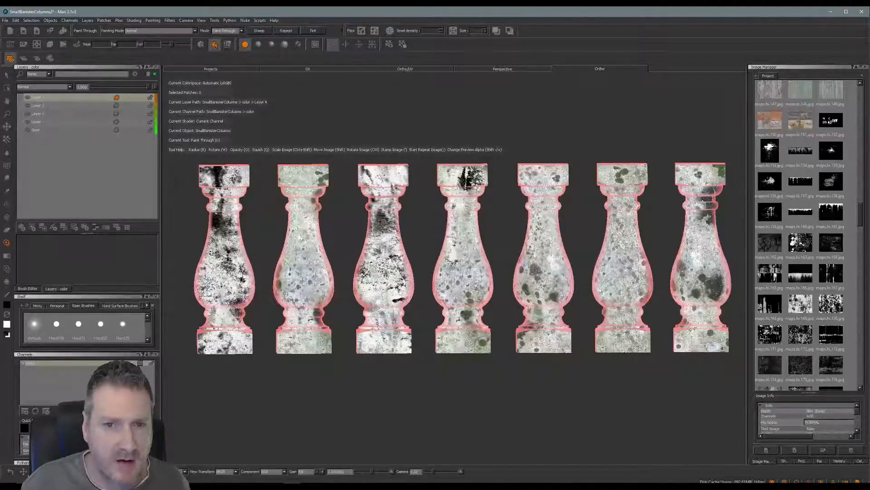
{"action": "mouse_move", "coordinate": [462, 209]}
{"action": "left_mouse_down"}
{"action": "mouse_move", "coordinate": [478, 285]}
{"action": "mouse_move", "coordinate": [449, 299]}
{"action": "mouse_move", "coordinate": [446, 290]}
{"action": "mouse_move", "coordinate": [453, 331]}
{"action": "mouse_move", "coordinate": [474, 344]}
{"action": "mouse_move", "coordinate": [474, 300]}
{"action": "left_mouse_up"}
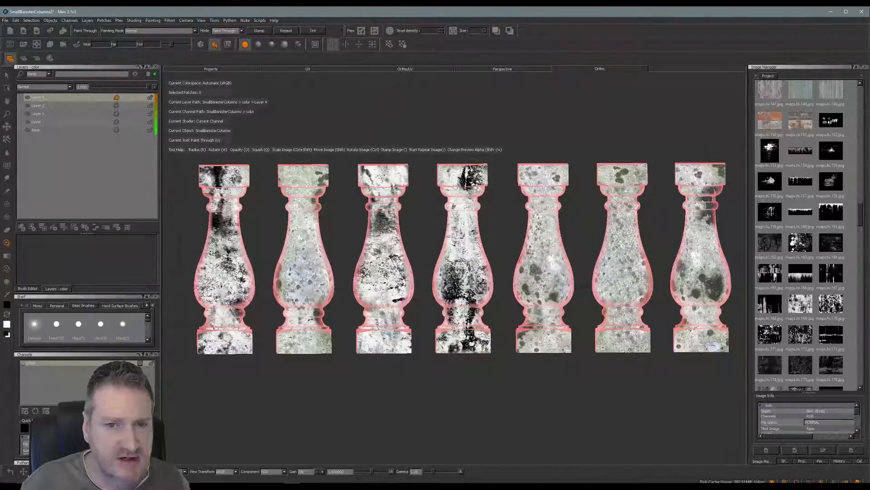
- Move the grunge image over the sixth baluster, paint its full height, and park the image below the row
{"action": "left_click_drag", "start_coordinate": [452, 287], "coordinate": [619, 287], "text": "shift"}
{"action": "mouse_move", "coordinate": [623, 172]}
{"action": "left_mouse_down"}
{"action": "mouse_move", "coordinate": [616, 196]}
{"action": "mouse_move", "coordinate": [605, 181]}
{"action": "mouse_move", "coordinate": [635, 174]}
{"action": "mouse_move", "coordinate": [607, 268]}
{"action": "mouse_move", "coordinate": [612, 287]}
{"action": "mouse_move", "coordinate": [635, 258]}
{"action": "mouse_move", "coordinate": [619, 301]}
{"action": "mouse_move", "coordinate": [623, 348]}
{"action": "mouse_move", "coordinate": [642, 341]}
{"action": "left_mouse_up"}
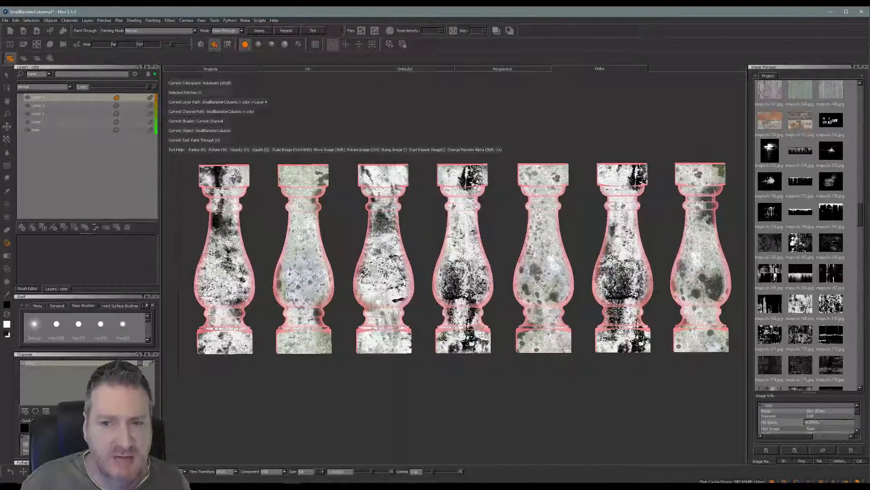
{"action": "left_click_drag", "start_coordinate": [583, 298], "coordinate": [539, 476], "text": "shift"}
{"action": "left_click_drag", "start_coordinate": [542, 435], "coordinate": [533, 442], "text": "shift"}
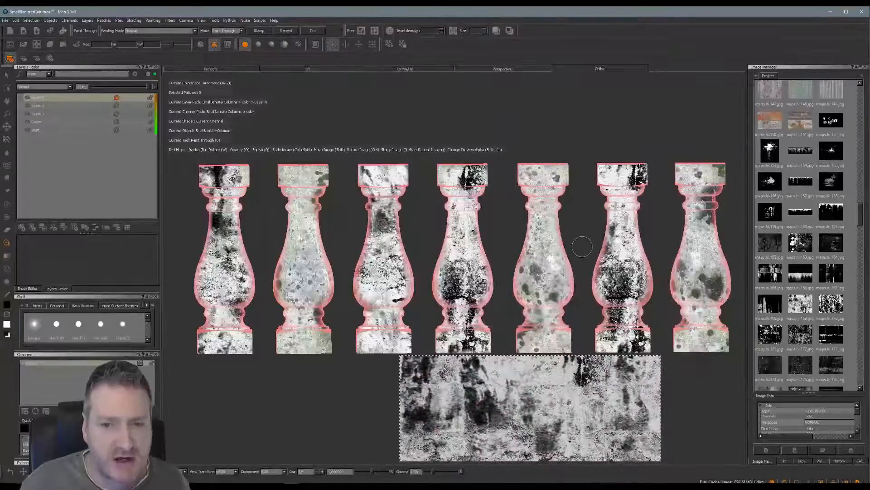
{"action": "left_click", "coordinate": [557, 253]}
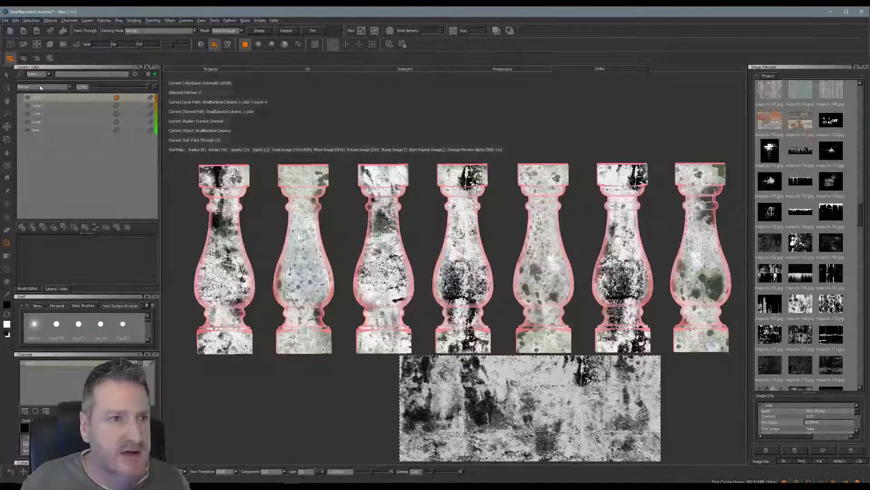
- Try the Darken blend mode on the grunge layer, then set it to Multiply and lower the layer's opacity to about half
{"action": "left_click", "coordinate": [71, 87]}
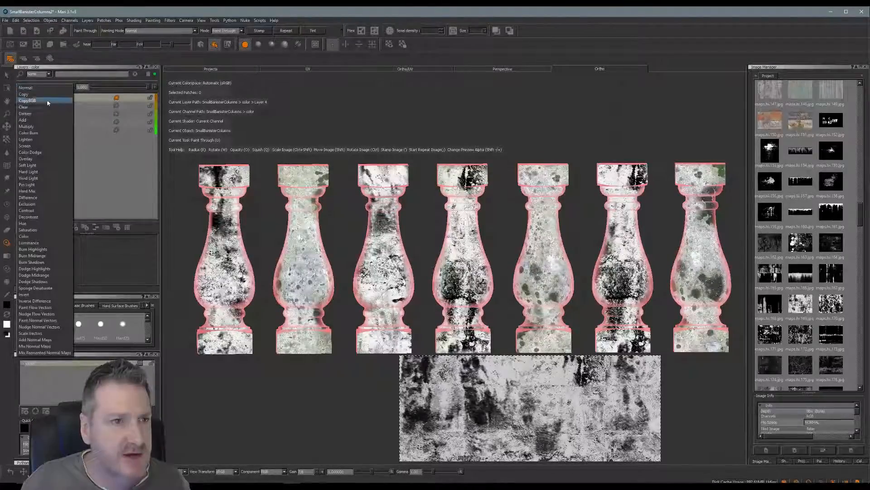
{"action": "left_click", "coordinate": [39, 114]}
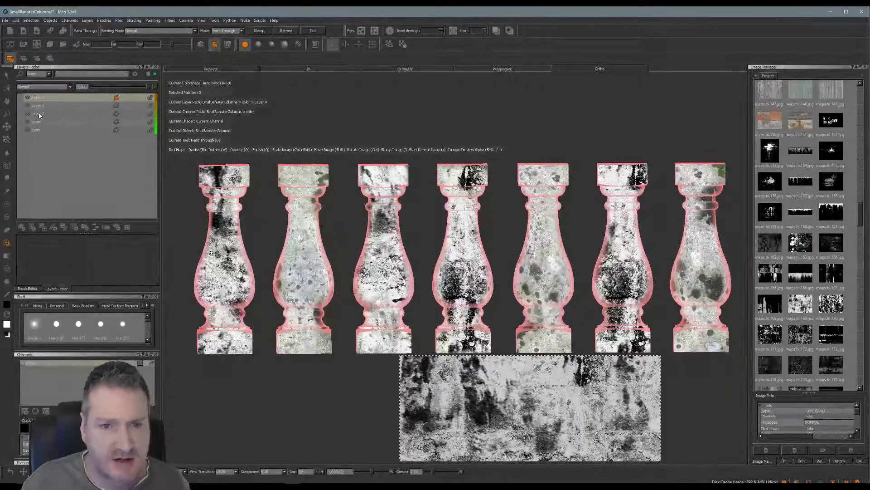
{"action": "left_click", "coordinate": [42, 87]}
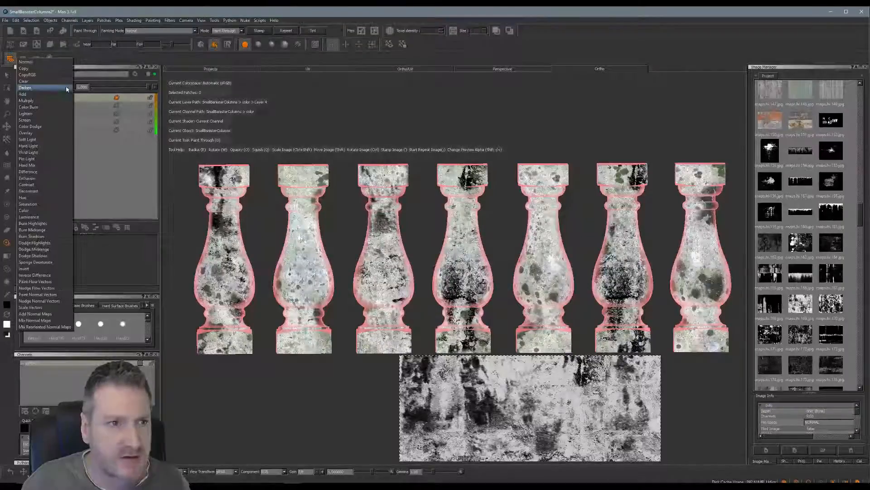
{"action": "left_click", "coordinate": [42, 100]}
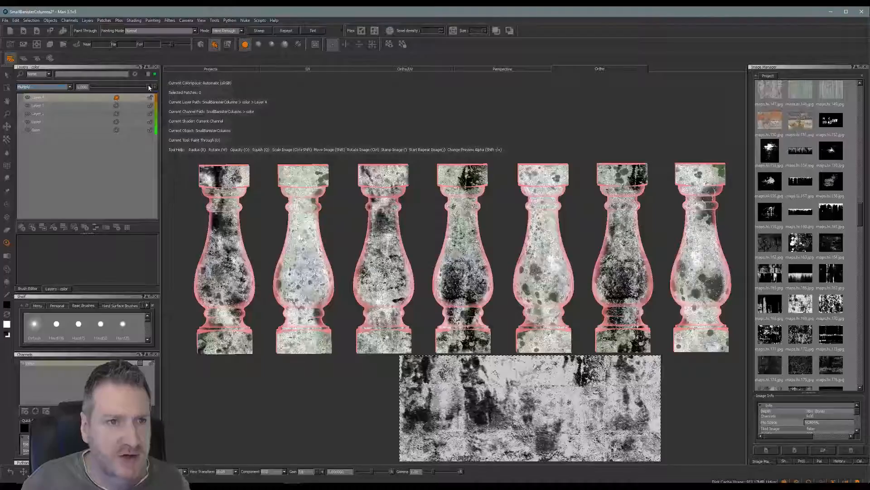
{"action": "left_click_drag", "start_coordinate": [149, 87], "coordinate": [118, 94]}
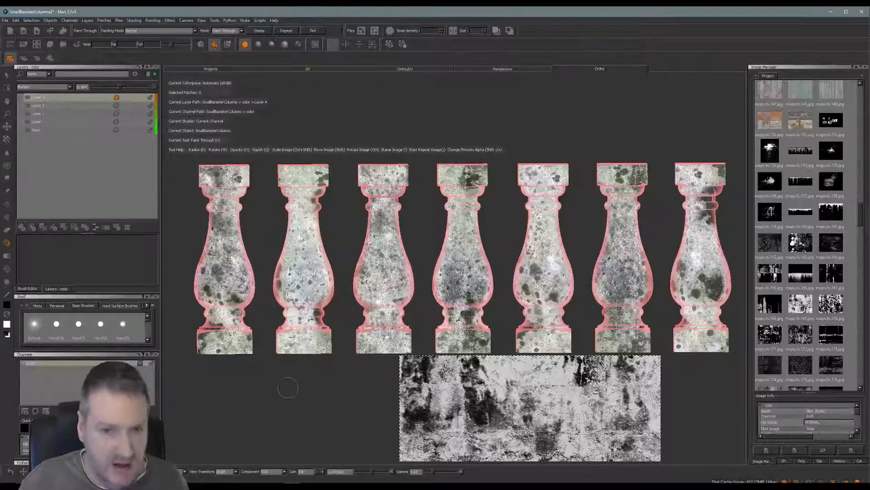
- On the opposite side of the balusters, position the grunge image over the third baluster and paint it from top to base
{"action": "mouse_move", "coordinate": [326, 375]}
{"action": "left_mouse_down", "text": "alt"}
{"action": "mouse_move", "coordinate": [485, 361]}
{"action": "mouse_move", "coordinate": [550, 367]}
{"action": "mouse_move", "coordinate": [509, 361]}
{"action": "mouse_move", "coordinate": [462, 247]}
{"action": "mouse_move", "coordinate": [408, 229]}
{"action": "mouse_move", "coordinate": [446, 252]}
{"action": "left_mouse_up", "text": "alt"}
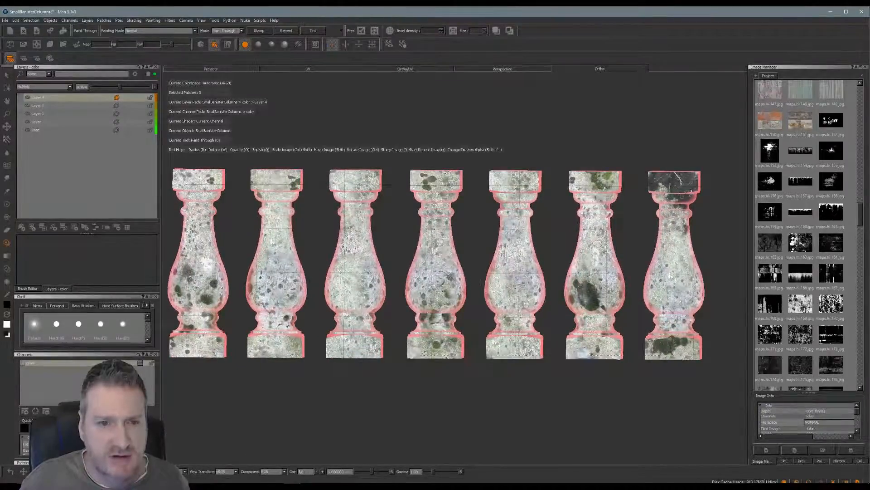
{"action": "middle_click_drag", "start_coordinate": [440, 281], "coordinate": [457, 282], "text": "alt"}
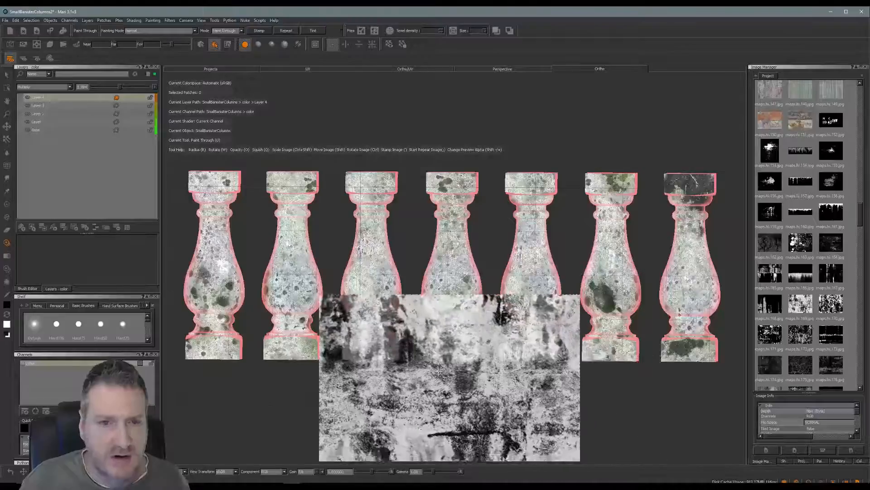
{"action": "mouse_move", "coordinate": [449, 377]}
{"action": "left_mouse_down", "text": "shift"}
{"action": "mouse_move", "coordinate": [449, 420]}
{"action": "mouse_move", "coordinate": [419, 400]}
{"action": "mouse_move", "coordinate": [370, 306]}
{"action": "mouse_move", "coordinate": [365, 244]}
{"action": "left_mouse_up", "text": "shift"}
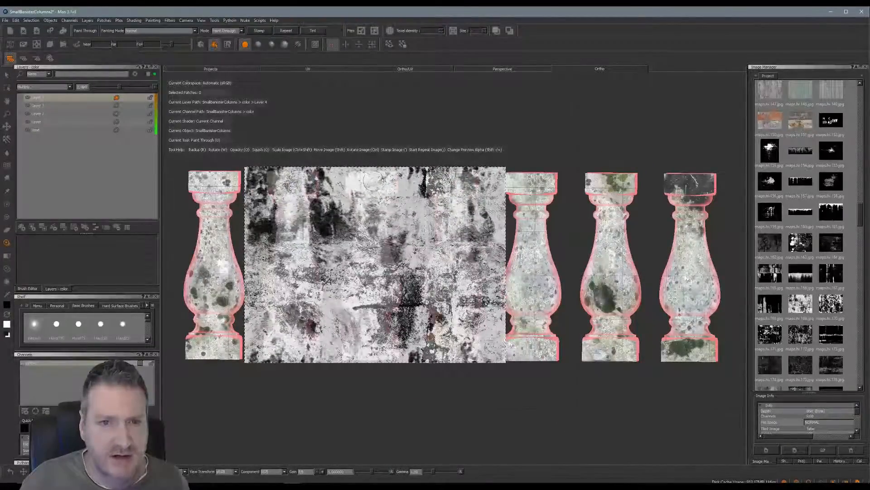
{"action": "left_click", "coordinate": [373, 181]}
{"action": "mouse_move", "coordinate": [371, 193]}
{"action": "left_mouse_down"}
{"action": "mouse_move", "coordinate": [370, 223]}
{"action": "mouse_move", "coordinate": [392, 261]}
{"action": "mouse_move", "coordinate": [361, 280]}
{"action": "mouse_move", "coordinate": [358, 299]}
{"action": "mouse_move", "coordinate": [388, 279]}
{"action": "mouse_move", "coordinate": [356, 347]}
{"action": "mouse_move", "coordinate": [392, 344]}
{"action": "mouse_move", "coordinate": [381, 313]}
{"action": "left_mouse_up"}
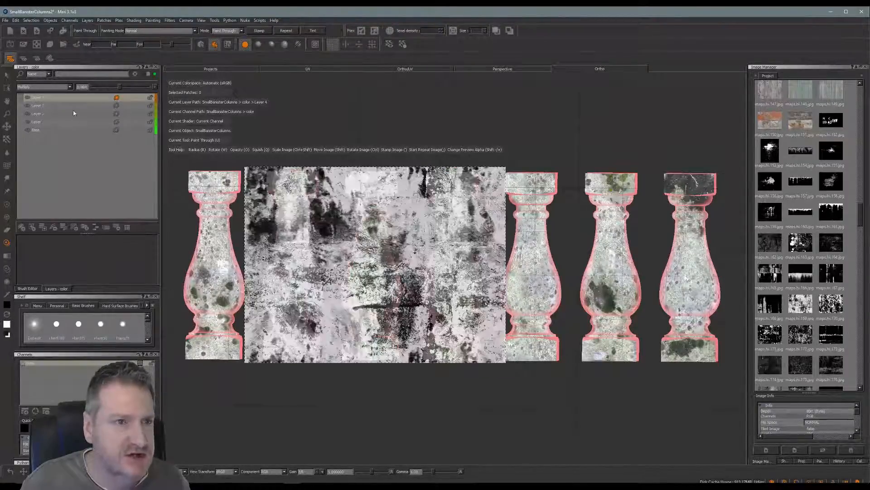
- Shift the grunge image over the sixth baluster on this side and paint its neck, body and base
{"action": "mouse_move", "coordinate": [369, 232]}
{"action": "left_mouse_down"}
{"action": "mouse_move", "coordinate": [472, 365]}
{"action": "mouse_move", "coordinate": [584, 268]}
{"action": "left_mouse_up"}
{"action": "mouse_move", "coordinate": [620, 301]}
{"action": "left_mouse_down"}
{"action": "mouse_move", "coordinate": [602, 281]}
{"action": "mouse_move", "coordinate": [599, 200]}
{"action": "mouse_move", "coordinate": [623, 254]}
{"action": "mouse_move", "coordinate": [598, 301]}
{"action": "mouse_move", "coordinate": [608, 329]}
{"action": "mouse_move", "coordinate": [631, 274]}
{"action": "left_mouse_up"}
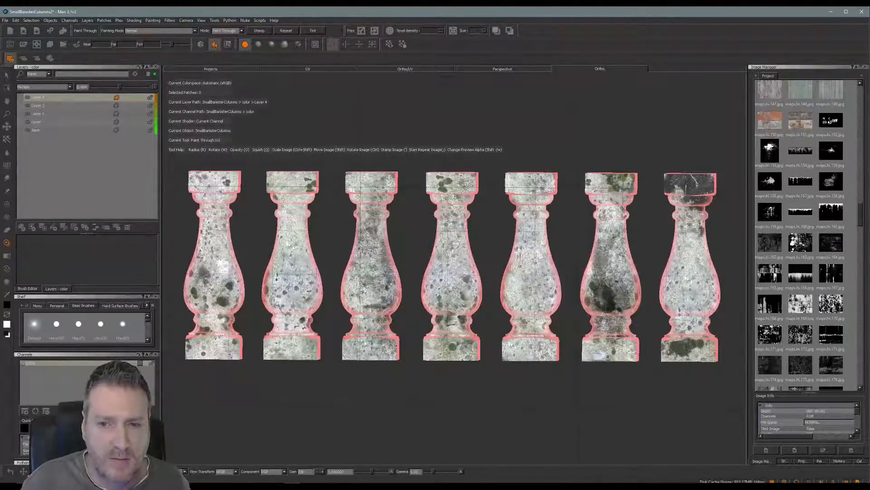
{"action": "left_click", "coordinate": [600, 348]}
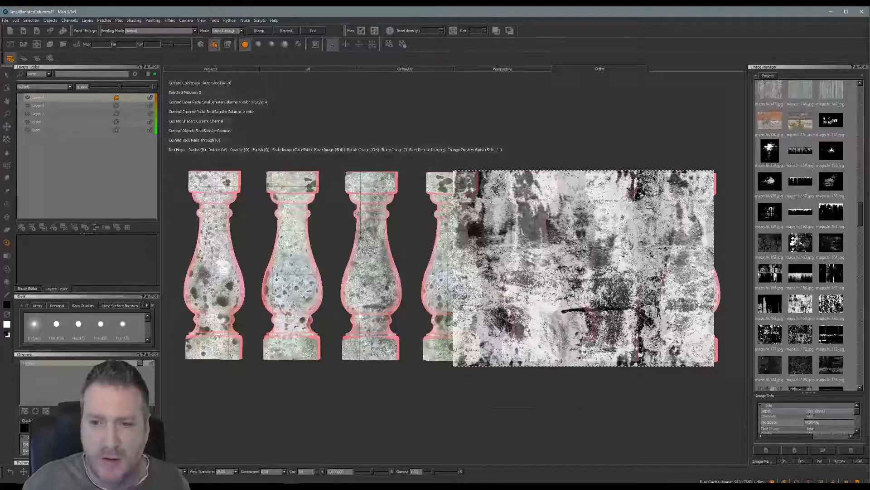
{"action": "left_click", "coordinate": [627, 349]}
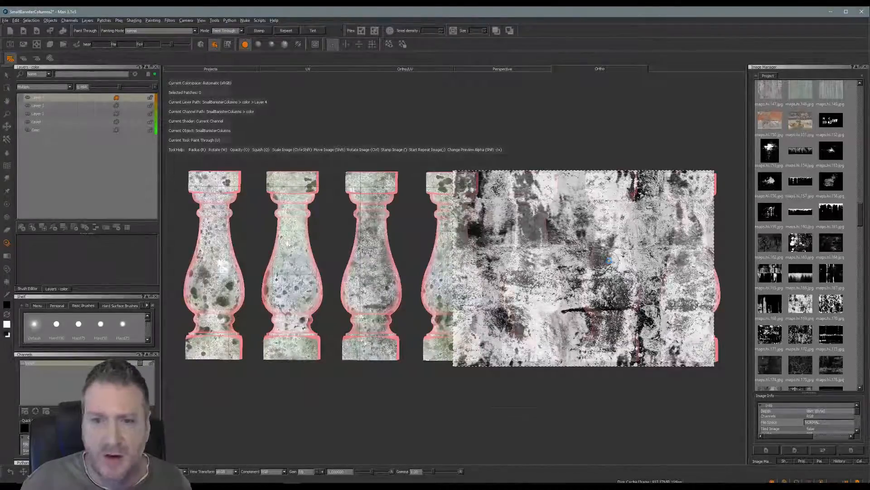
- Add another paint layer, scale a dripping black-and-white image across all seven balusters, and turn it upside down over their top blocks
{"action": "left_click", "coordinate": [21, 227]}
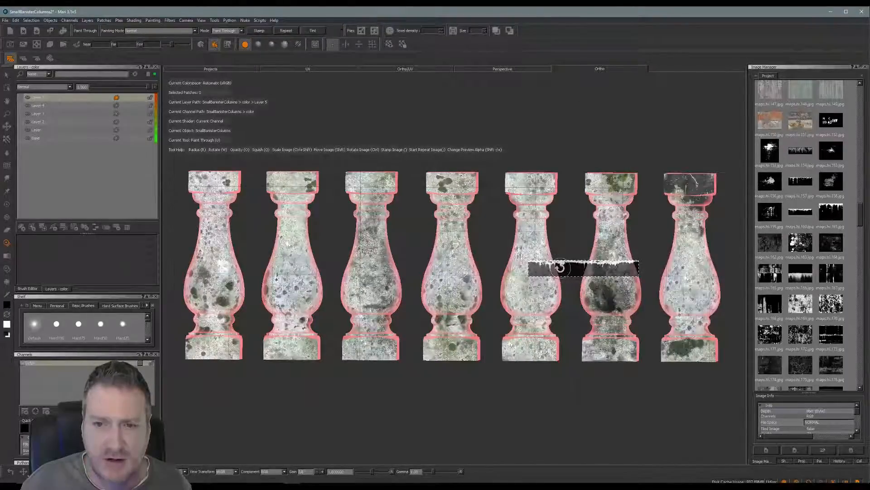
{"action": "mouse_move", "coordinate": [560, 267]}
{"action": "left_mouse_down", "text": "ctrl+shift"}
{"action": "mouse_move", "coordinate": [589, 272]}
{"action": "mouse_move", "coordinate": [447, 254]}
{"action": "mouse_move", "coordinate": [471, 254]}
{"action": "mouse_move", "coordinate": [453, 241]}
{"action": "mouse_move", "coordinate": [440, 245]}
{"action": "left_mouse_up", "text": "ctrl+shift"}
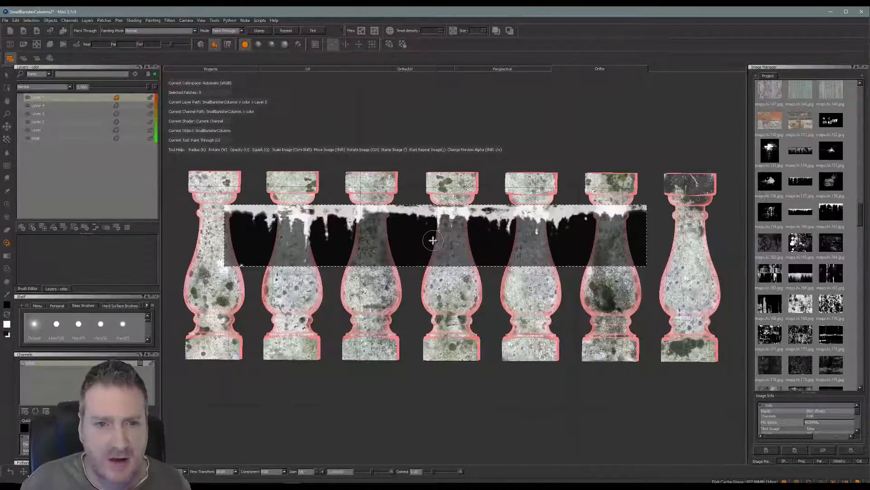
{"action": "mouse_move", "coordinate": [433, 240]}
{"action": "left_mouse_down", "text": "ctrl+shift"}
{"action": "mouse_move", "coordinate": [472, 236]}
{"action": "mouse_move", "coordinate": [465, 220]}
{"action": "mouse_move", "coordinate": [501, 215]}
{"action": "left_mouse_up", "text": "ctrl+shift"}
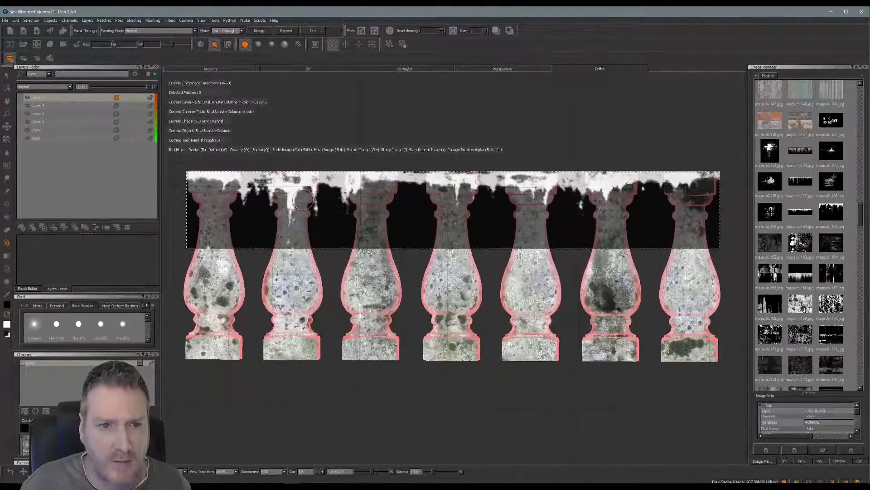
{"action": "left_click_drag", "start_coordinate": [687, 199], "coordinate": [226, 222], "text": "ctrl"}
{"action": "mouse_move", "coordinate": [389, 205]}
{"action": "left_mouse_down", "text": "shift"}
{"action": "mouse_move", "coordinate": [382, 184]}
{"action": "mouse_move", "coordinate": [390, 185]}
{"action": "left_mouse_up", "text": "shift"}
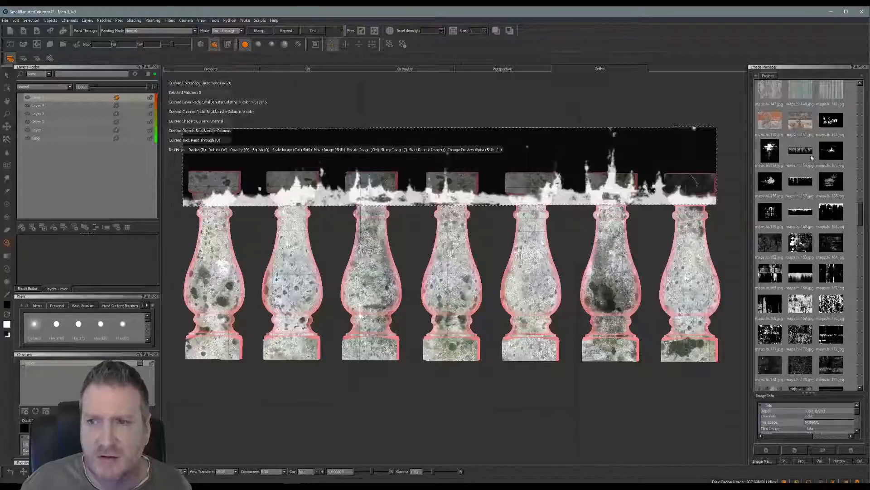
- Replace the projected image with one of white drips hanging over black, enlarge it and move it over the middle balusters
{"action": "left_click_drag", "start_coordinate": [861, 218], "coordinate": [862, 230]}
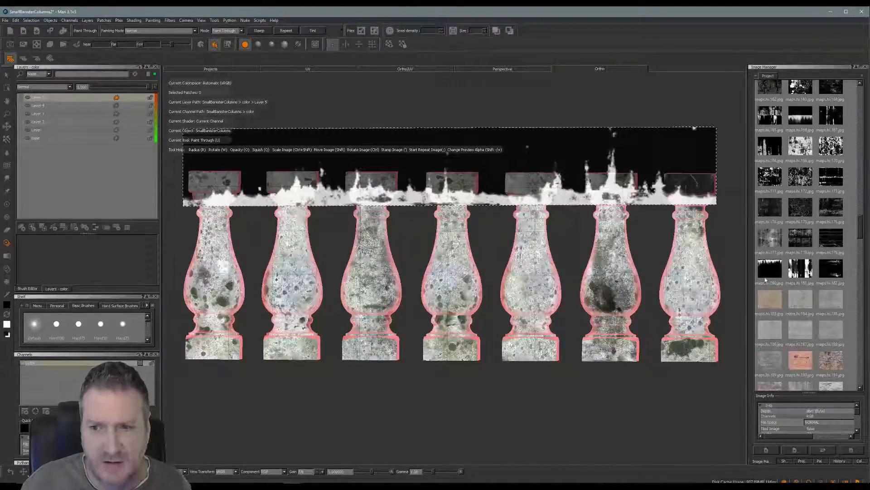
{"action": "left_click", "coordinate": [777, 271]}
{"action": "left_click_drag", "start_coordinate": [777, 270], "coordinate": [533, 184]}
{"action": "left_click_drag", "start_coordinate": [579, 248], "coordinate": [372, 309], "text": "ctrl+shift"}
{"action": "mouse_move", "coordinate": [619, 297]}
{"action": "left_mouse_down", "text": "shift"}
{"action": "mouse_move", "coordinate": [562, 222]}
{"action": "mouse_move", "coordinate": [594, 246]}
{"action": "mouse_move", "coordinate": [590, 253]}
{"action": "mouse_move", "coordinate": [520, 208]}
{"action": "mouse_move", "coordinate": [425, 242]}
{"action": "left_mouse_up", "text": "shift"}
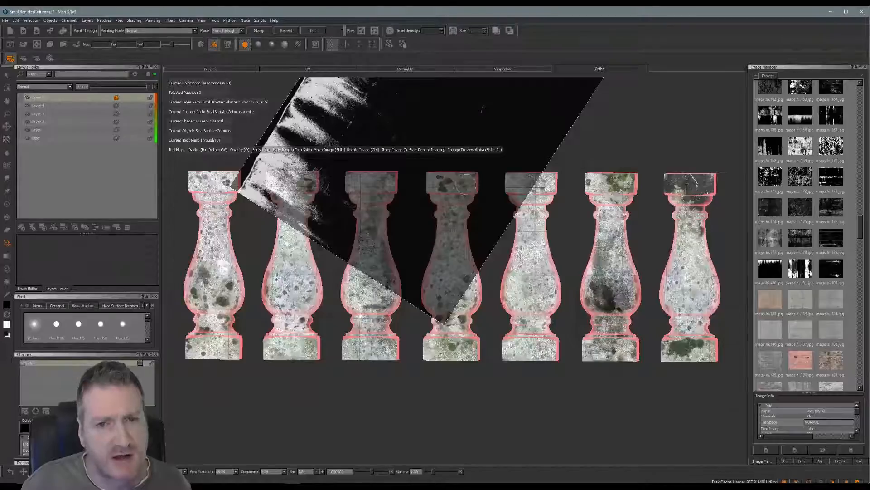
{"action": "left_click_drag", "start_coordinate": [482, 176], "coordinate": [483, 301], "text": "shift"}
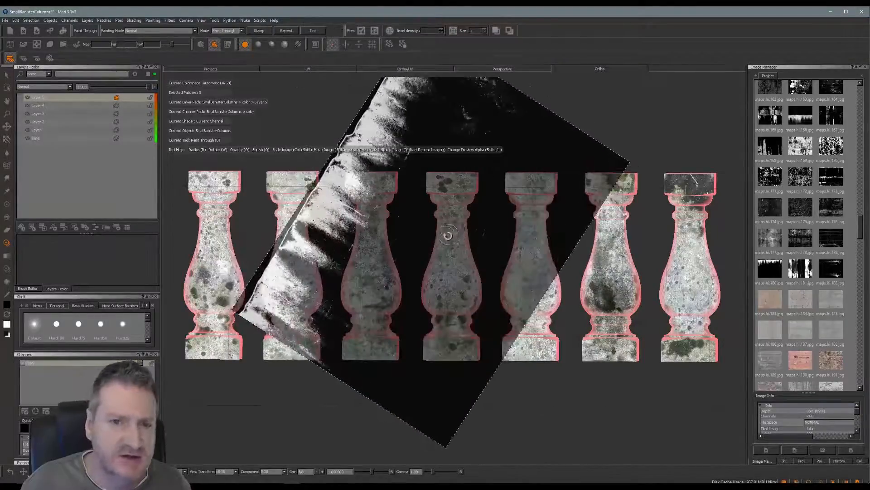
- Rotate the drip image level with its drips hanging down and scale it to span all seven balusters
{"action": "mouse_move", "coordinate": [445, 237]}
{"action": "left_mouse_down", "text": "ctrl"}
{"action": "mouse_move", "coordinate": [425, 228]}
{"action": "mouse_move", "coordinate": [429, 235]}
{"action": "left_mouse_up", "text": "ctrl"}
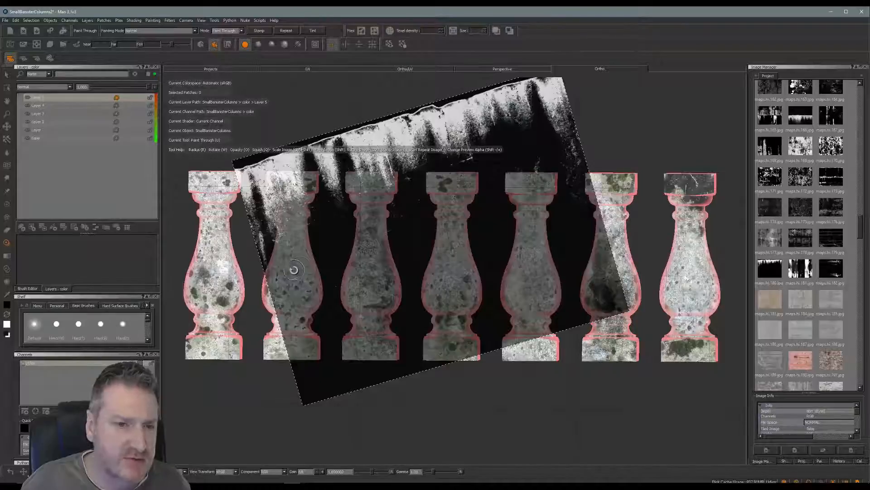
{"action": "left_click_drag", "start_coordinate": [287, 272], "coordinate": [288, 232], "text": "ctrl"}
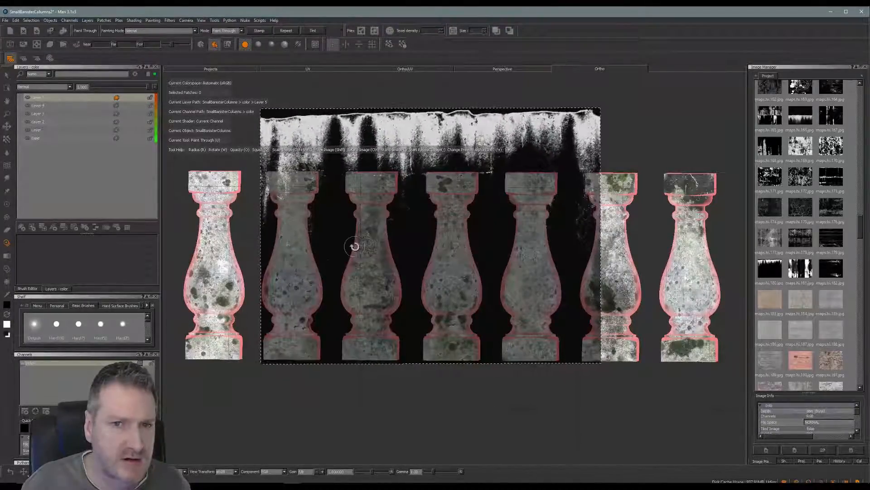
{"action": "mouse_move", "coordinate": [354, 246]}
{"action": "left_mouse_down", "text": "ctrl+shift"}
{"action": "mouse_move", "coordinate": [428, 239]}
{"action": "mouse_move", "coordinate": [442, 247]}
{"action": "mouse_move", "coordinate": [452, 258]}
{"action": "mouse_move", "coordinate": [412, 258]}
{"action": "mouse_move", "coordinate": [450, 335]}
{"action": "left_mouse_up", "text": "ctrl+shift"}
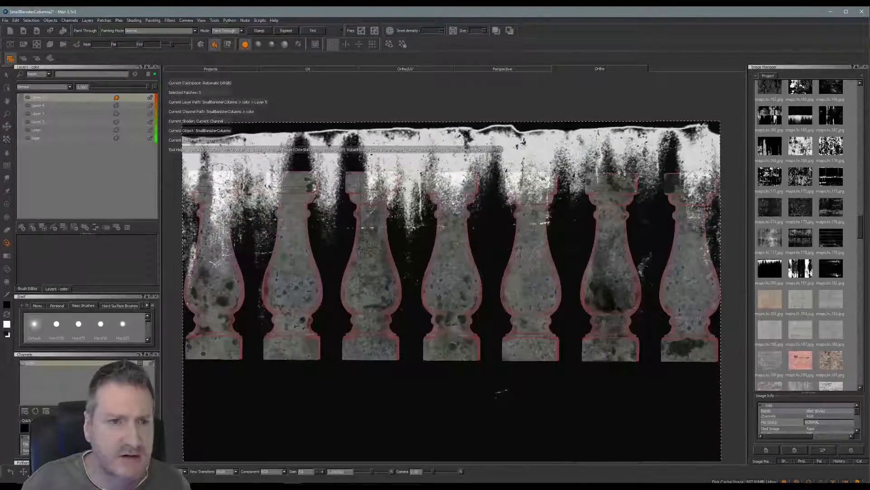
- Paint the drip image onto the top blocks and necks of the first five balusters
{"action": "mouse_move", "coordinate": [221, 174]}
{"action": "left_mouse_down"}
{"action": "mouse_move", "coordinate": [209, 200]}
{"action": "mouse_move", "coordinate": [209, 261]}
{"action": "mouse_move", "coordinate": [222, 243]}
{"action": "left_mouse_up"}
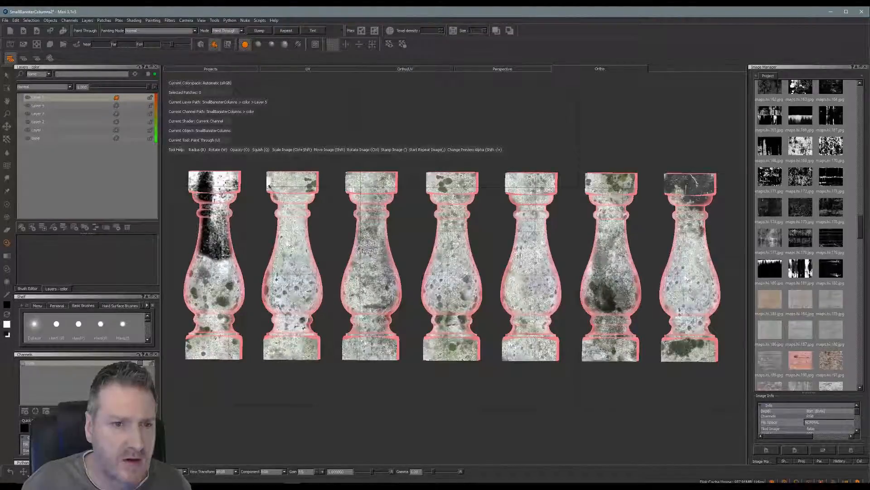
{"action": "mouse_move", "coordinate": [272, 177]}
{"action": "left_mouse_down"}
{"action": "mouse_move", "coordinate": [295, 191]}
{"action": "mouse_move", "coordinate": [302, 227]}
{"action": "mouse_move", "coordinate": [279, 249]}
{"action": "left_mouse_up"}
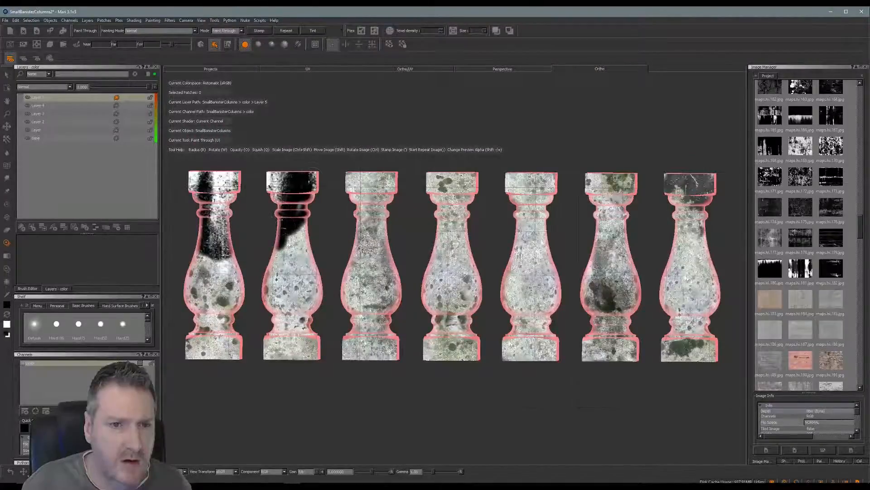
{"action": "left_click_drag", "start_coordinate": [312, 173], "coordinate": [296, 210]}
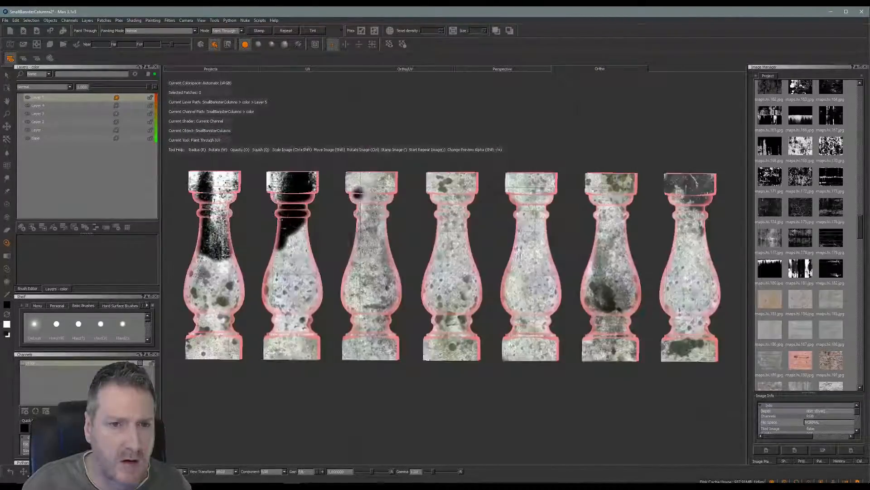
{"action": "mouse_move", "coordinate": [359, 186]}
{"action": "left_mouse_down"}
{"action": "mouse_move", "coordinate": [377, 195]}
{"action": "mouse_move", "coordinate": [365, 181]}
{"action": "mouse_move", "coordinate": [349, 184]}
{"action": "mouse_move", "coordinate": [385, 186]}
{"action": "mouse_move", "coordinate": [369, 227]}
{"action": "mouse_move", "coordinate": [381, 224]}
{"action": "left_mouse_up"}
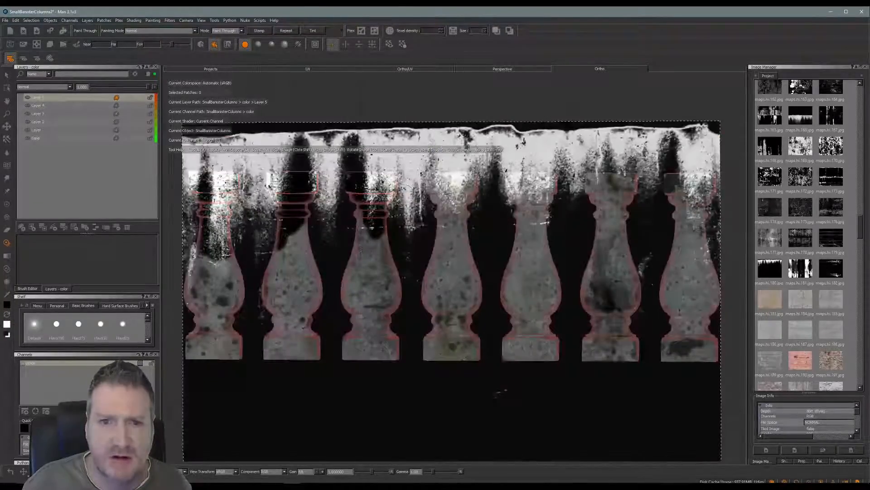
{"action": "mouse_move", "coordinate": [429, 192]}
{"action": "left_mouse_down"}
{"action": "mouse_move", "coordinate": [442, 191]}
{"action": "mouse_move", "coordinate": [451, 226]}
{"action": "mouse_move", "coordinate": [474, 183]}
{"action": "left_mouse_up"}
{"action": "left_click_drag", "start_coordinate": [472, 213], "coordinate": [459, 218]}
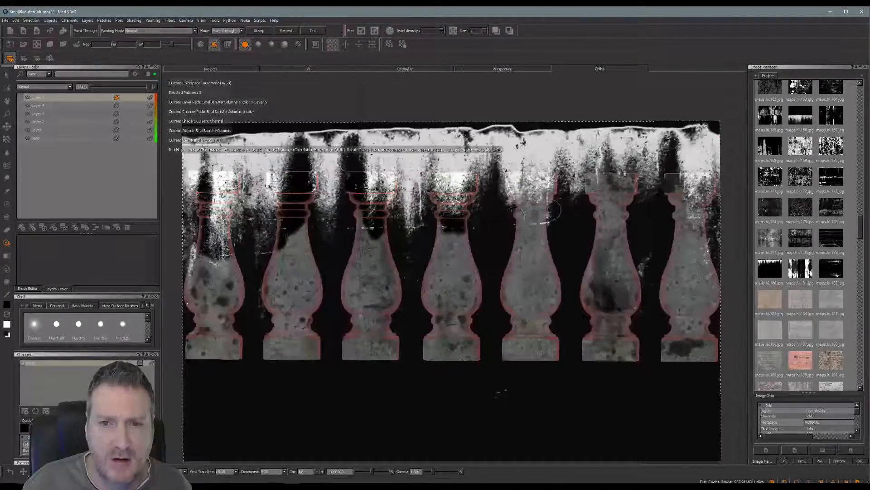
{"action": "mouse_move", "coordinate": [535, 177]}
{"action": "left_mouse_down"}
{"action": "mouse_move", "coordinate": [515, 195]}
{"action": "mouse_move", "coordinate": [530, 227]}
{"action": "mouse_move", "coordinate": [544, 213]}
{"action": "left_mouse_up"}
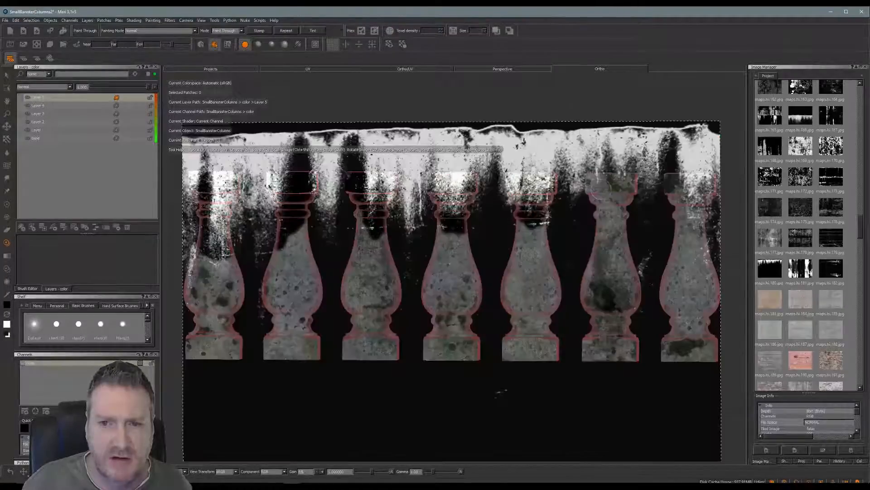
- Shift the drip image to paint the tops and necks of the sixth and seventh balusters, bake the paint and move the image below the bases
{"action": "mouse_move", "coordinate": [611, 197]}
{"action": "left_mouse_down", "text": "shift"}
{"action": "mouse_move", "coordinate": [619, 224]}
{"action": "mouse_move", "coordinate": [596, 183]}
{"action": "mouse_move", "coordinate": [618, 196]}
{"action": "mouse_move", "coordinate": [610, 226]}
{"action": "left_mouse_up", "text": "shift"}
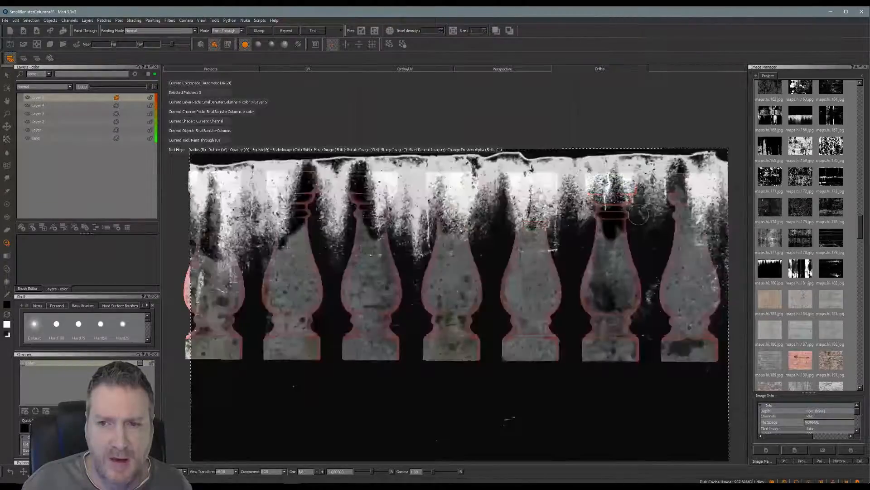
{"action": "mouse_move", "coordinate": [676, 214]}
{"action": "left_mouse_down", "text": "shift"}
{"action": "mouse_move", "coordinate": [665, 227]}
{"action": "mouse_move", "coordinate": [687, 182]}
{"action": "mouse_move", "coordinate": [698, 204]}
{"action": "mouse_move", "coordinate": [689, 226]}
{"action": "mouse_move", "coordinate": [696, 242]}
{"action": "mouse_move", "coordinate": [673, 213]}
{"action": "left_mouse_up", "text": "shift"}
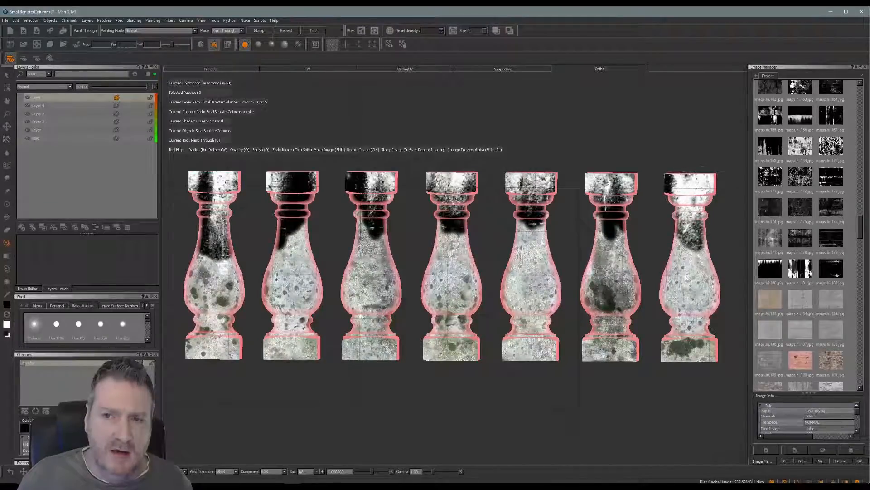
{"action": "key", "text": "b"}
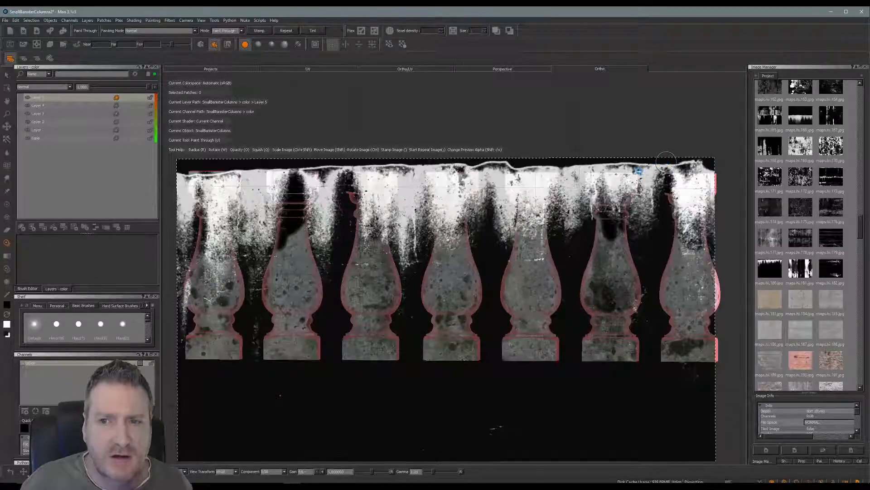
{"action": "mouse_move", "coordinate": [470, 210]}
{"action": "left_mouse_down", "text": "shift"}
{"action": "mouse_move", "coordinate": [484, 275]}
{"action": "mouse_move", "coordinate": [482, 409]}
{"action": "left_mouse_up", "text": "shift"}
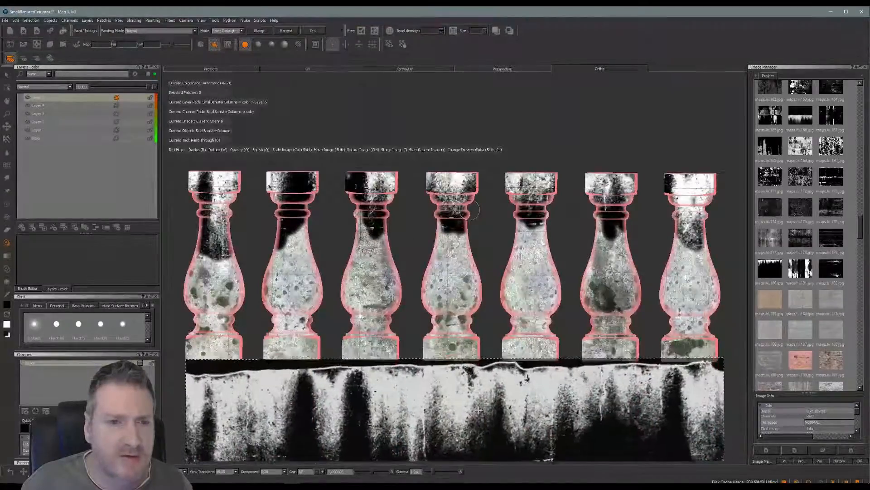
- Try the Darken, Add and Lighten blend modes on the drip layer
{"action": "left_click", "coordinate": [71, 87]}
{"action": "left_click", "coordinate": [34, 113]}
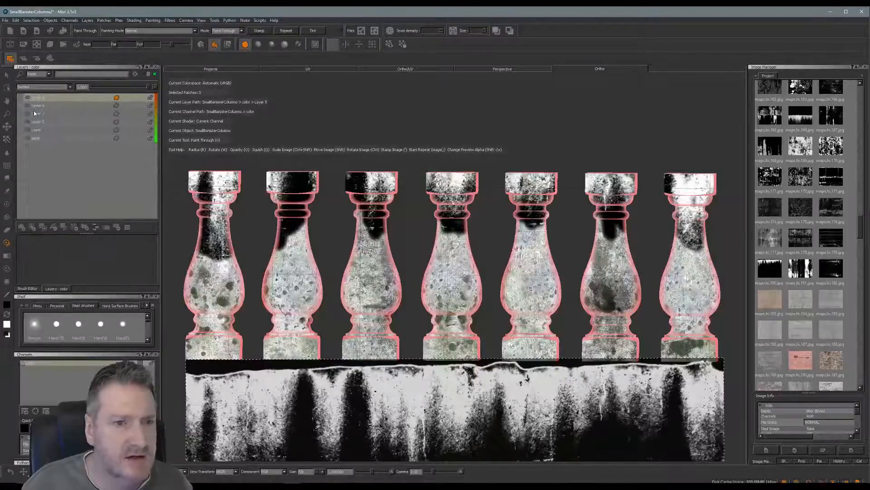
{"action": "left_click", "coordinate": [70, 87]}
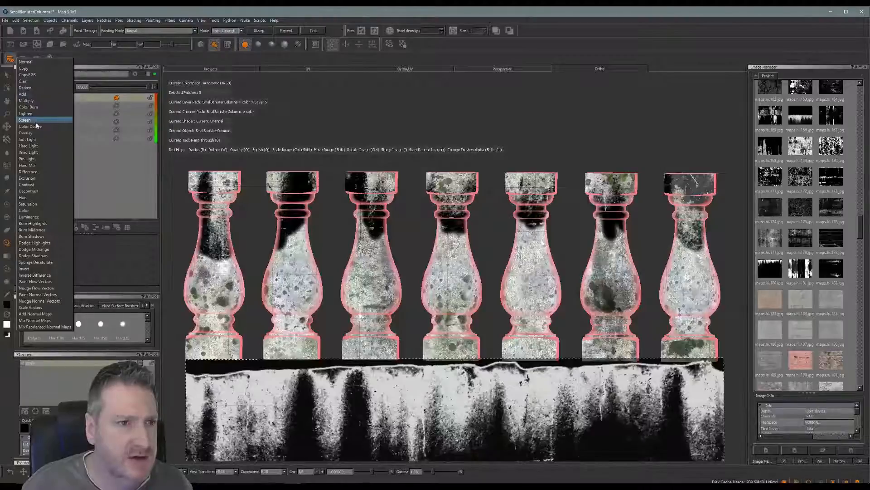
{"action": "left_click", "coordinate": [30, 97]}
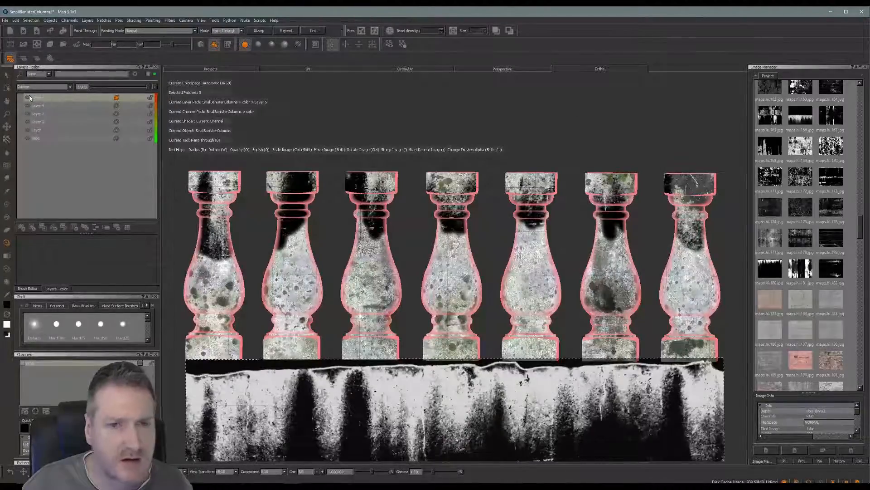
{"action": "left_click", "coordinate": [69, 87]}
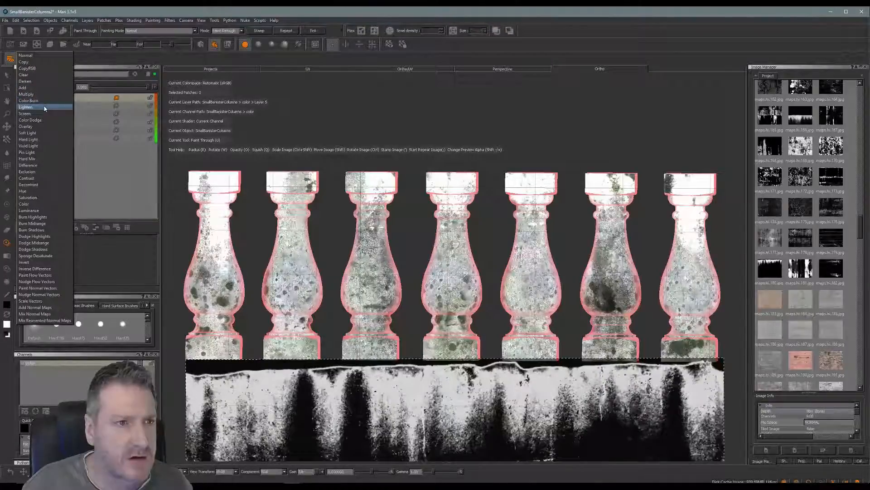
{"action": "left_click", "coordinate": [44, 107]}
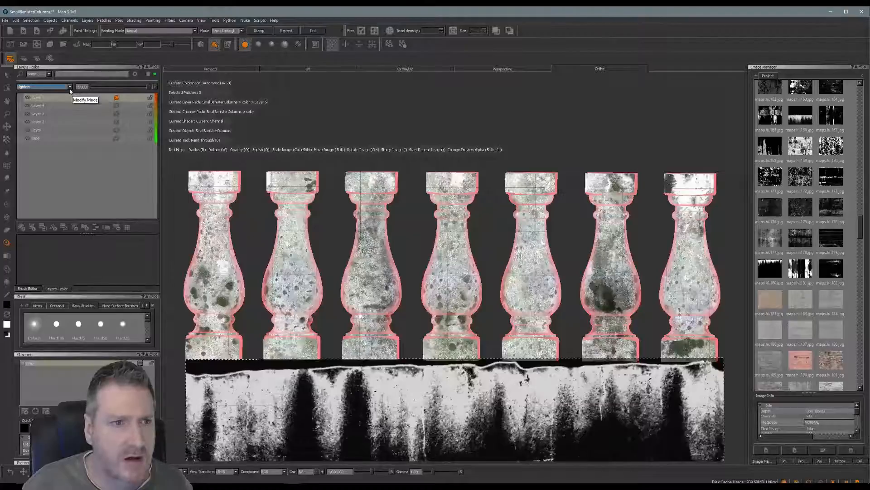
- Try the Screen blend mode on the drip layer, then Overlay with the opacity lowered to about half
{"action": "left_click", "coordinate": [69, 87]}
{"action": "left_click", "coordinate": [56, 95]}
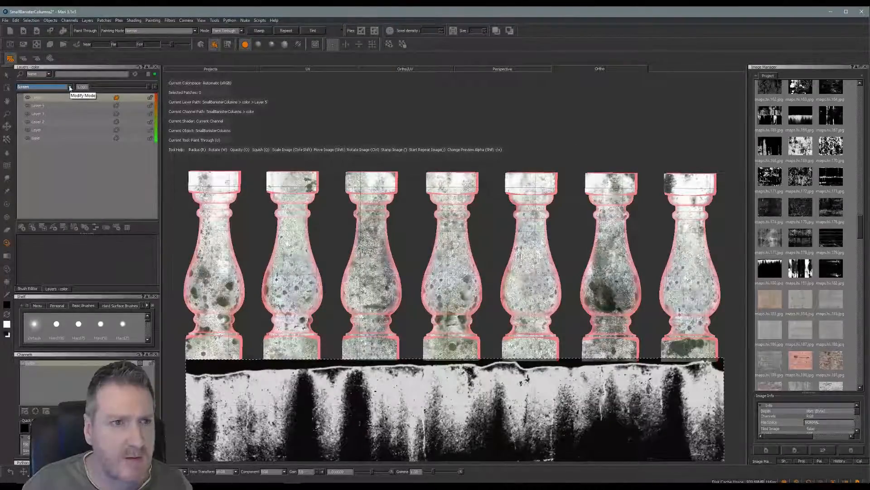
{"action": "left_click", "coordinate": [70, 87]}
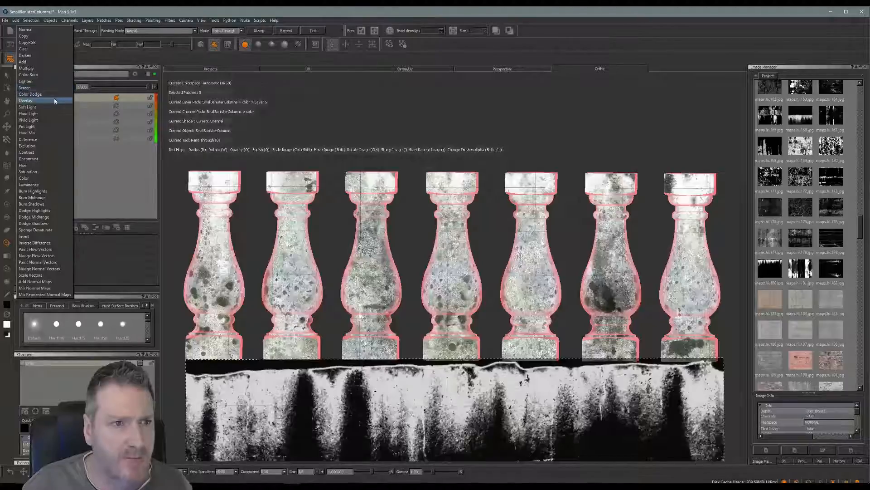
{"action": "left_click", "coordinate": [54, 100]}
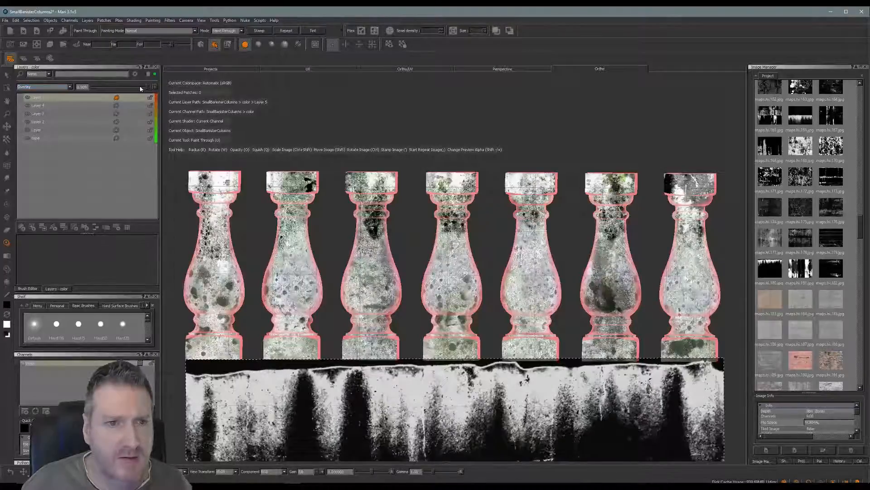
{"action": "left_click_drag", "start_coordinate": [146, 87], "coordinate": [117, 100]}
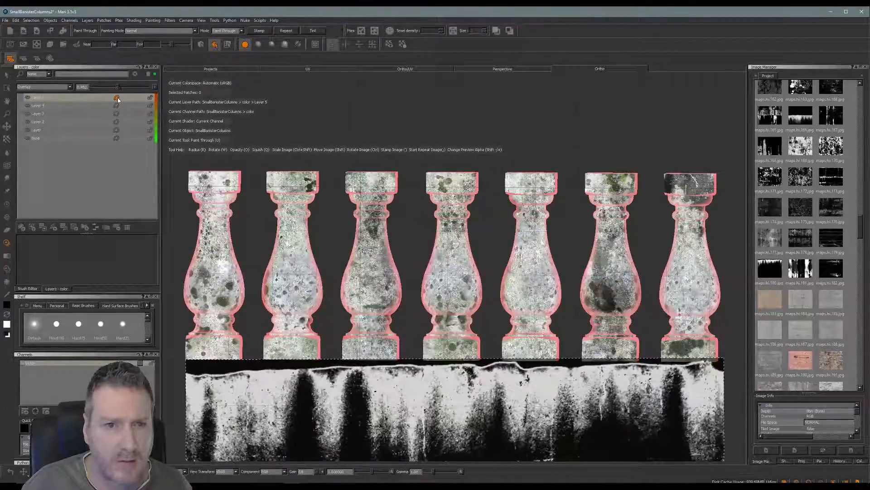
- Try the Screen blend mode on the drip layer again with a slightly lower opacity
{"action": "left_click", "coordinate": [69, 88]}
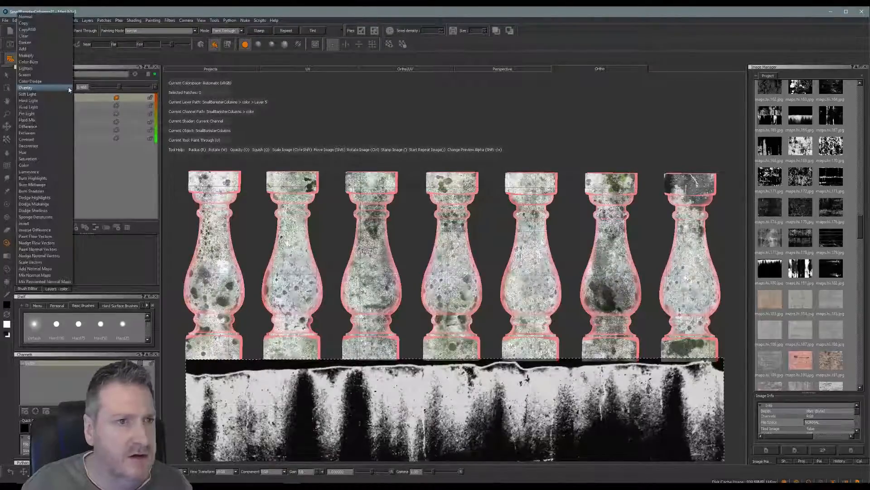
{"action": "left_click", "coordinate": [45, 75]}
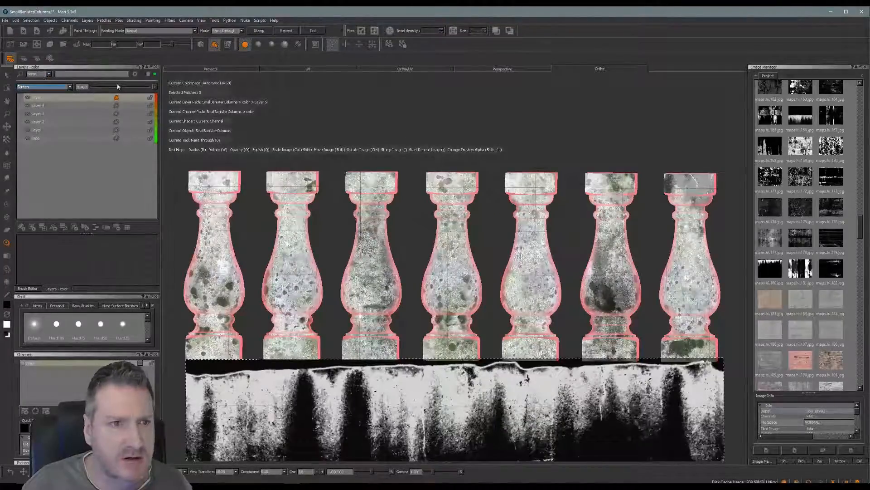
{"action": "mouse_move", "coordinate": [120, 90]}
{"action": "left_mouse_down"}
{"action": "mouse_move", "coordinate": [143, 94]}
{"action": "mouse_move", "coordinate": [95, 95]}
{"action": "mouse_move", "coordinate": [112, 98]}
{"action": "left_mouse_up"}
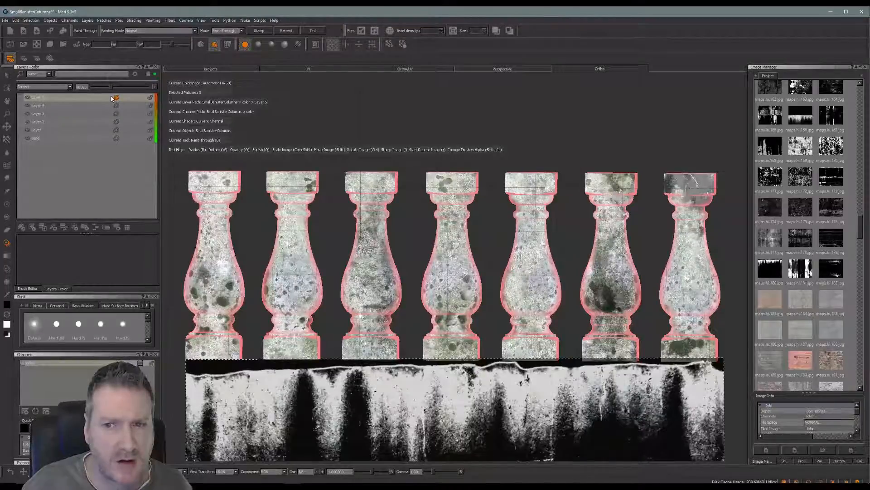
- Set the drip layer's blend mode to Add and its opacity to about 0.4
{"action": "left_click", "coordinate": [70, 87]}
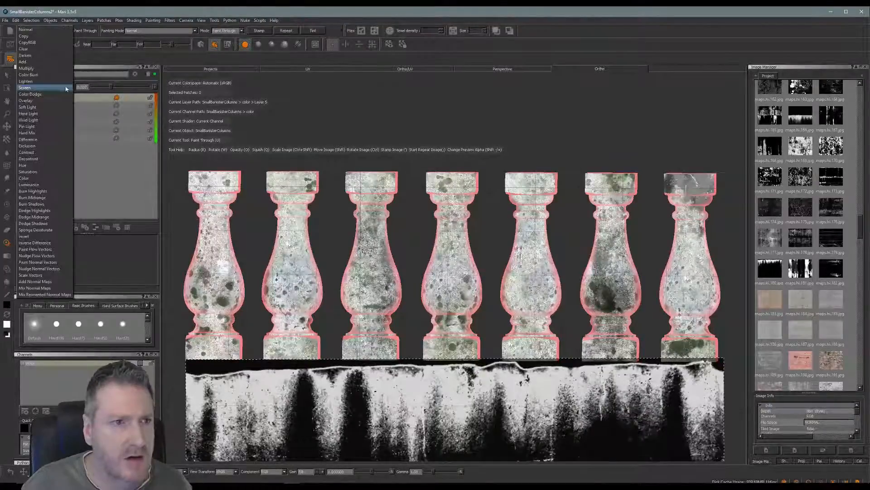
{"action": "left_click", "coordinate": [36, 65]}
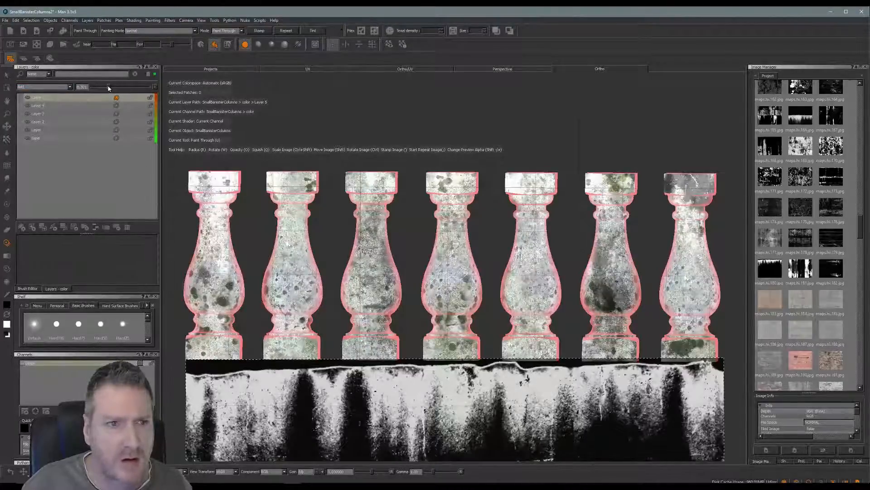
{"action": "left_click_drag", "start_coordinate": [108, 88], "coordinate": [125, 98]}
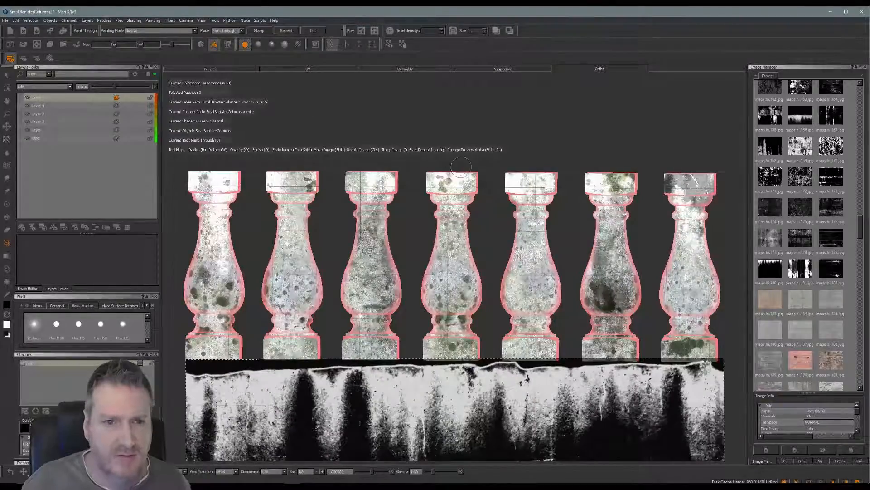
- Try the drip image turned upside down and shrunk over the bases of the first five balusters
{"action": "mouse_move", "coordinate": [326, 279]}
{"action": "left_mouse_down", "text": "alt"}
{"action": "mouse_move", "coordinate": [572, 264]}
{"action": "mouse_move", "coordinate": [465, 248]}
{"action": "mouse_move", "coordinate": [495, 241]}
{"action": "left_mouse_up", "text": "alt"}
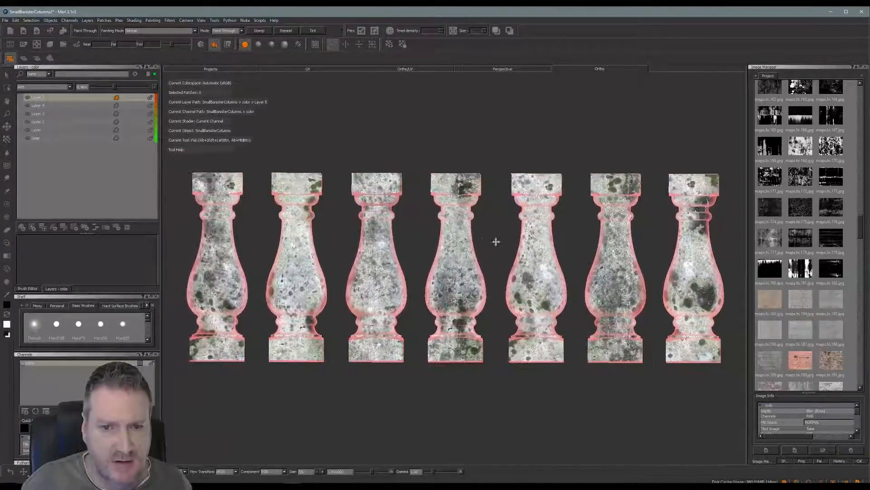
{"action": "left_click_drag", "start_coordinate": [524, 403], "coordinate": [512, 313], "text": "shift"}
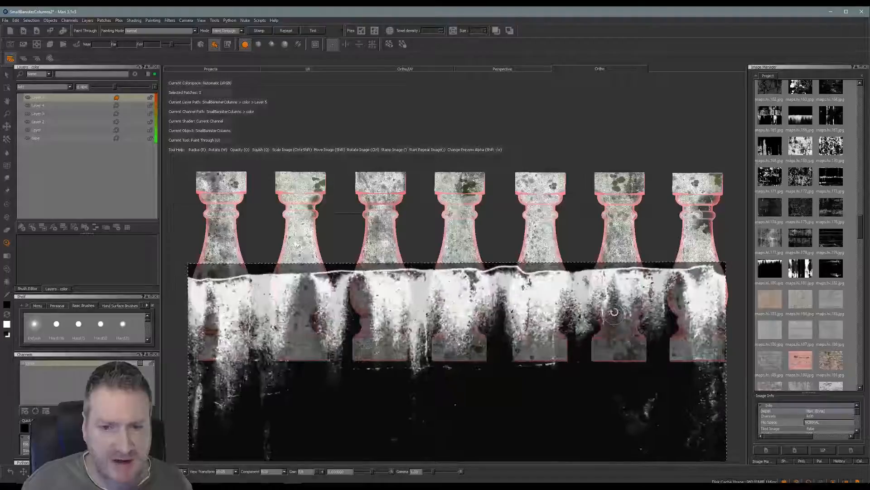
{"action": "mouse_move", "coordinate": [619, 315]}
{"action": "left_mouse_down", "text": "ctrl"}
{"action": "mouse_move", "coordinate": [589, 312]}
{"action": "mouse_move", "coordinate": [610, 317]}
{"action": "left_mouse_up", "text": "ctrl"}
{"action": "mouse_move", "coordinate": [350, 252]}
{"action": "left_mouse_down", "text": "ctrl"}
{"action": "mouse_move", "coordinate": [213, 355]}
{"action": "mouse_move", "coordinate": [185, 428]}
{"action": "left_mouse_up", "text": "ctrl"}
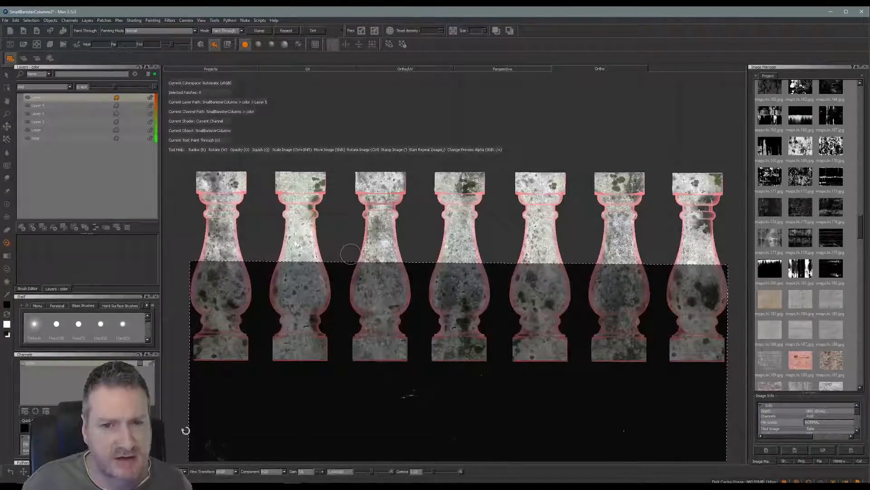
{"action": "left_click_drag", "start_coordinate": [572, 347], "coordinate": [581, 197], "text": "shift"}
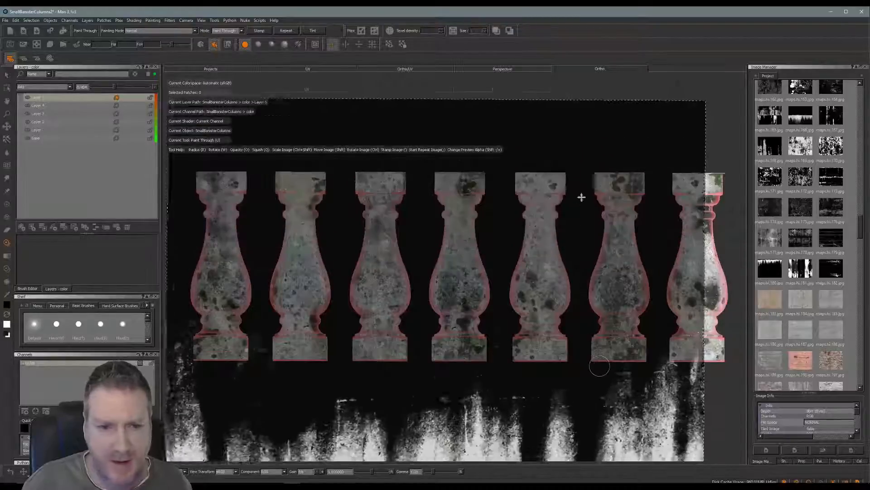
{"action": "left_click_drag", "start_coordinate": [421, 272], "coordinate": [414, 246], "text": "shift"}
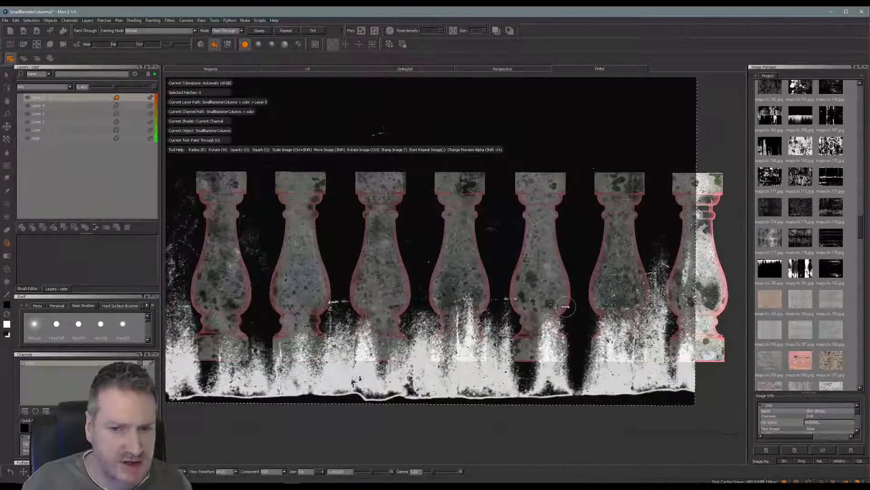
{"action": "left_click_drag", "start_coordinate": [565, 306], "coordinate": [522, 299], "text": "ctrl+shift"}
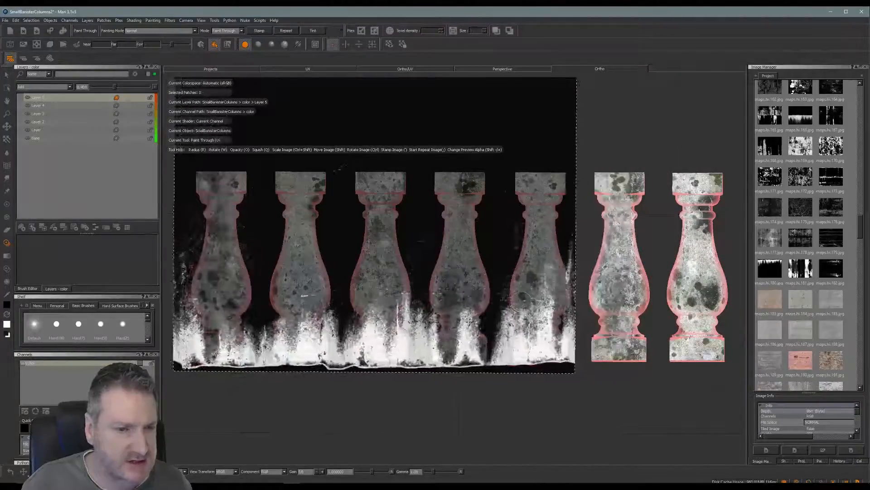
{"action": "left_click_drag", "start_coordinate": [469, 321], "coordinate": [469, 331], "text": "shift"}
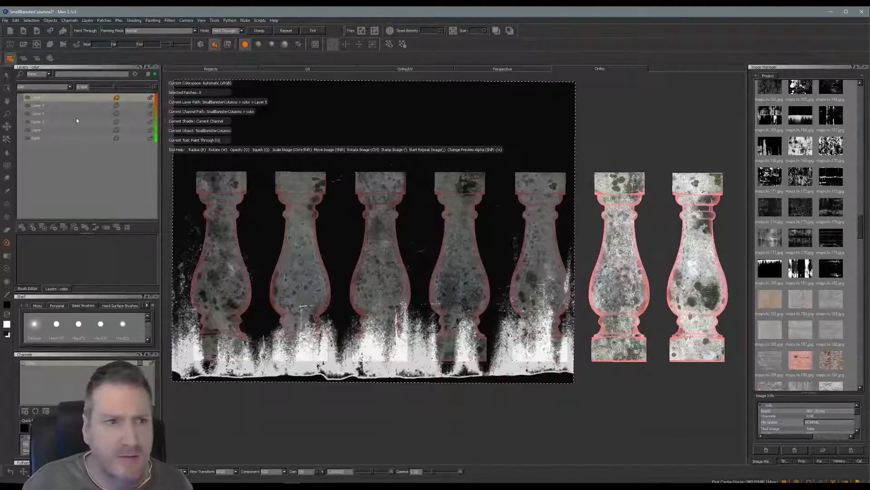
- Add a new layer, load a ragged black-and-white drip image for Paint Through, and shrink it over the first four balusters' bases
{"action": "left_click", "coordinate": [24, 229]}
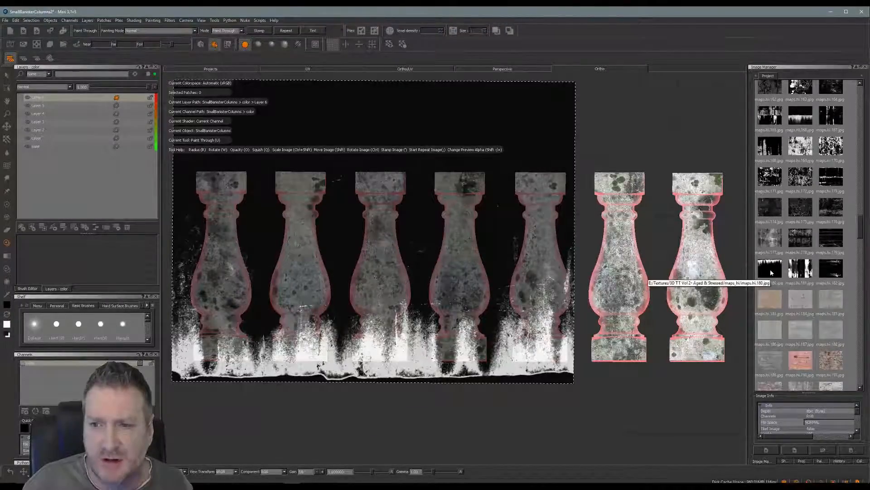
{"action": "left_click_drag", "start_coordinate": [771, 272], "coordinate": [518, 278]}
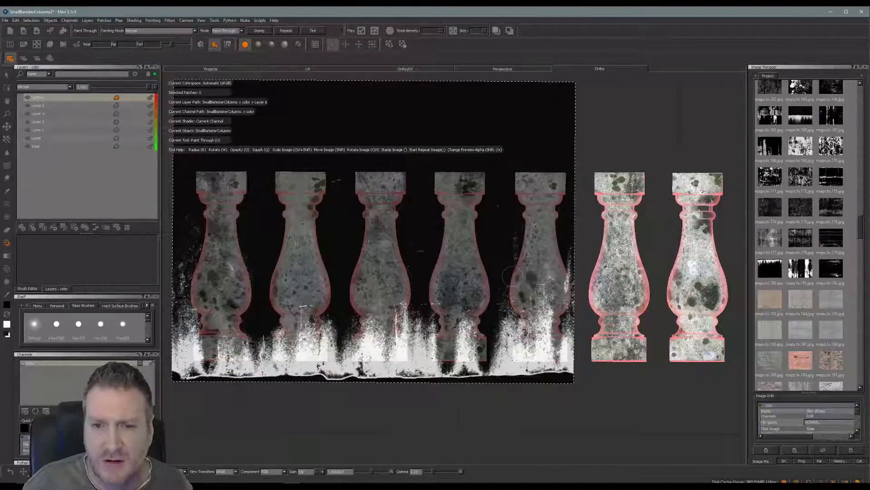
{"action": "left_click_drag", "start_coordinate": [863, 232], "coordinate": [852, 306]}
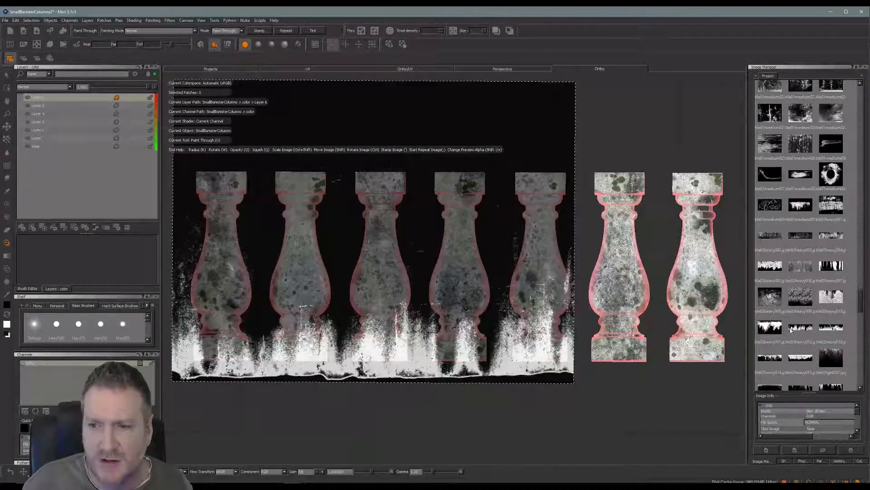
{"action": "left_click_drag", "start_coordinate": [791, 330], "coordinate": [493, 310]}
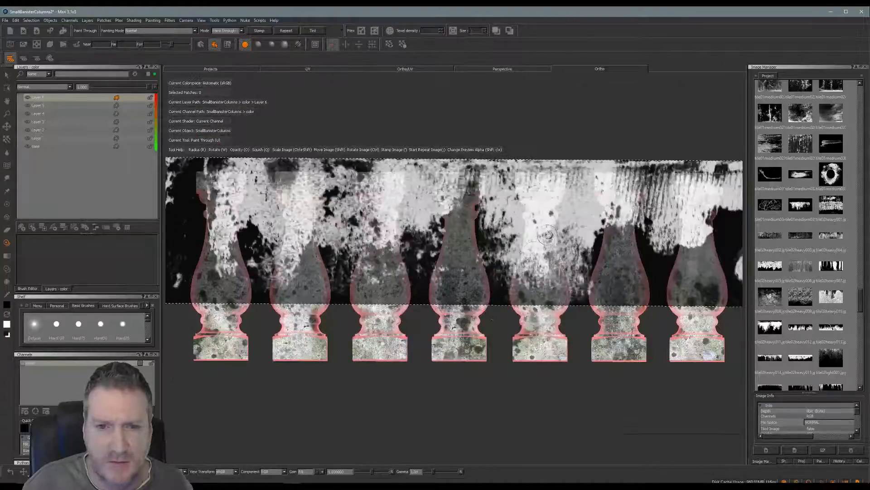
{"action": "mouse_move", "coordinate": [536, 241]}
{"action": "left_mouse_down", "text": "ctrl+shift"}
{"action": "mouse_move", "coordinate": [362, 240]}
{"action": "mouse_move", "coordinate": [384, 288]}
{"action": "mouse_move", "coordinate": [380, 354]}
{"action": "left_mouse_up", "text": "ctrl+shift"}
{"action": "left_click_drag", "start_coordinate": [432, 335], "coordinate": [399, 341], "text": "ctrl+shift"}
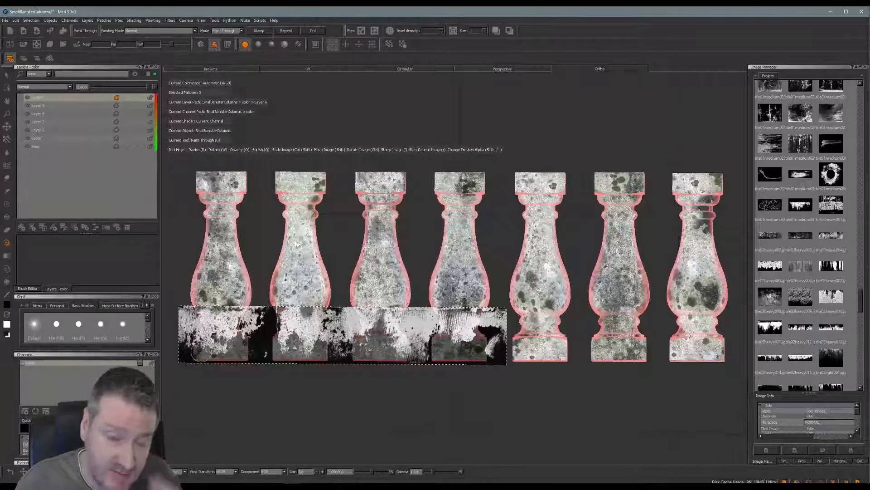
- Paint the image through onto the bases of the first four balusters and bake it onto the new layer
{"action": "mouse_move", "coordinate": [200, 351]}
{"action": "left_mouse_down"}
{"action": "mouse_move", "coordinate": [234, 338]}
{"action": "mouse_move", "coordinate": [241, 349]}
{"action": "mouse_move", "coordinate": [213, 354]}
{"action": "mouse_move", "coordinate": [292, 350]}
{"action": "mouse_move", "coordinate": [294, 328]}
{"action": "mouse_move", "coordinate": [322, 346]}
{"action": "mouse_move", "coordinate": [308, 352]}
{"action": "mouse_move", "coordinate": [323, 356]}
{"action": "mouse_move", "coordinate": [303, 345]}
{"action": "left_mouse_up"}
{"action": "mouse_move", "coordinate": [358, 351]}
{"action": "left_mouse_down"}
{"action": "mouse_move", "coordinate": [376, 347]}
{"action": "mouse_move", "coordinate": [360, 349]}
{"action": "mouse_move", "coordinate": [380, 329]}
{"action": "mouse_move", "coordinate": [398, 349]}
{"action": "mouse_move", "coordinate": [393, 357]}
{"action": "mouse_move", "coordinate": [395, 350]}
{"action": "left_mouse_up"}
{"action": "mouse_move", "coordinate": [460, 355]}
{"action": "left_mouse_down"}
{"action": "mouse_move", "coordinate": [446, 351]}
{"action": "mouse_move", "coordinate": [448, 334]}
{"action": "mouse_move", "coordinate": [438, 357]}
{"action": "mouse_move", "coordinate": [476, 351]}
{"action": "mouse_move", "coordinate": [467, 340]}
{"action": "mouse_move", "coordinate": [469, 357]}
{"action": "mouse_move", "coordinate": [454, 357]}
{"action": "left_mouse_up"}
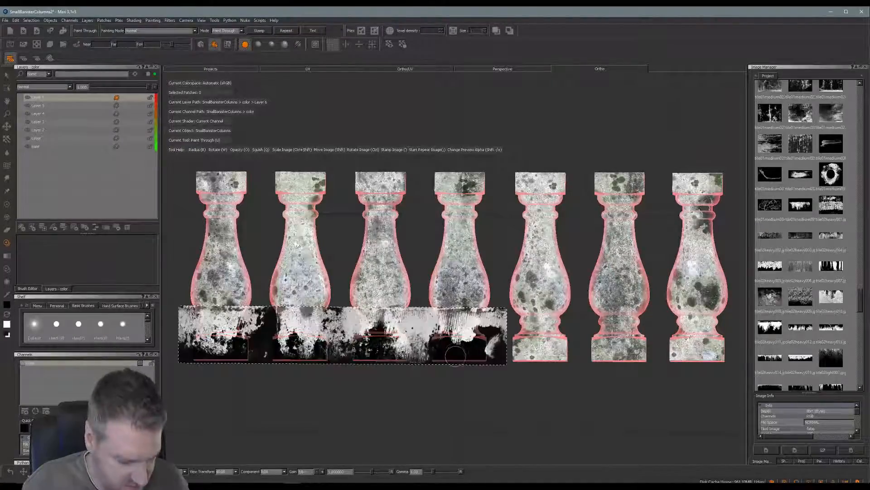
{"action": "key", "text": "b"}
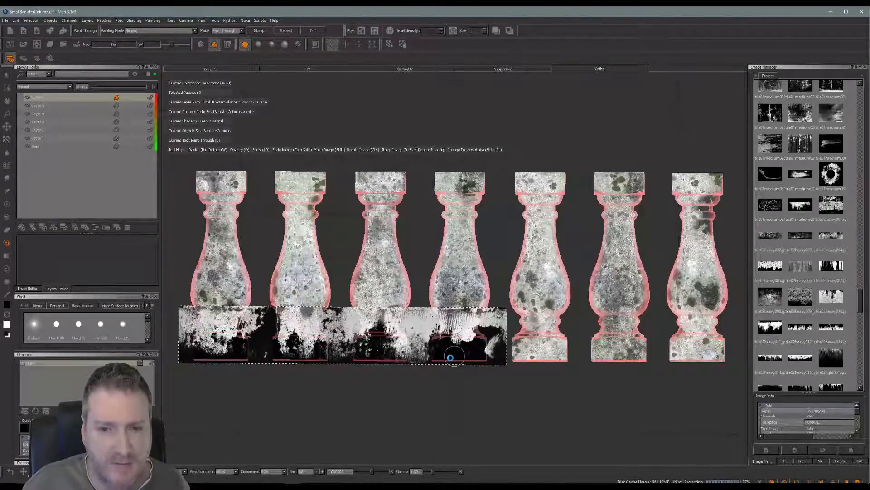
- Shift the image along the row, paint it through onto the seventh baluster's base, bake it, and move the image clear of the columns
{"action": "mouse_move", "coordinate": [397, 362]}
{"action": "left_mouse_down", "text": "shift"}
{"action": "mouse_move", "coordinate": [406, 401]}
{"action": "mouse_move", "coordinate": [487, 442]}
{"action": "mouse_move", "coordinate": [511, 419]}
{"action": "mouse_move", "coordinate": [554, 412]}
{"action": "mouse_move", "coordinate": [626, 380]}
{"action": "left_mouse_up", "text": "shift"}
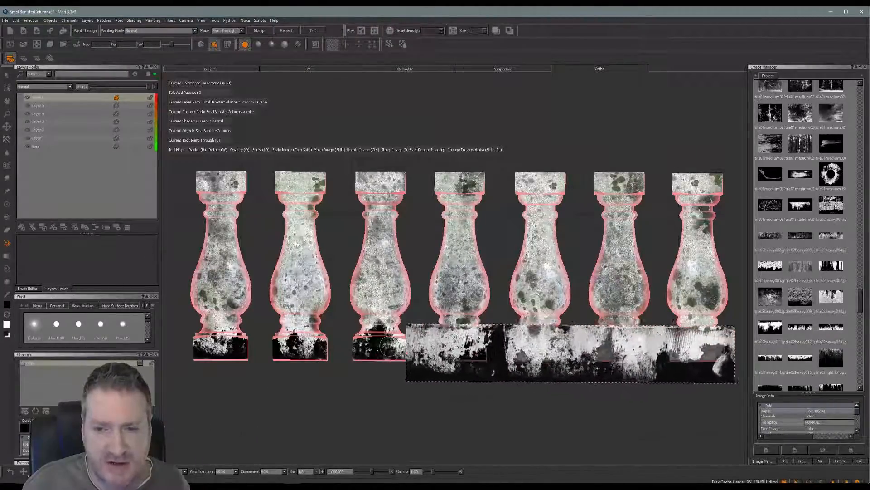
{"action": "mouse_move", "coordinate": [388, 347]}
{"action": "left_mouse_down", "text": "shift"}
{"action": "mouse_move", "coordinate": [410, 323]}
{"action": "mouse_move", "coordinate": [451, 352]}
{"action": "mouse_move", "coordinate": [508, 354]}
{"action": "left_mouse_up", "text": "shift"}
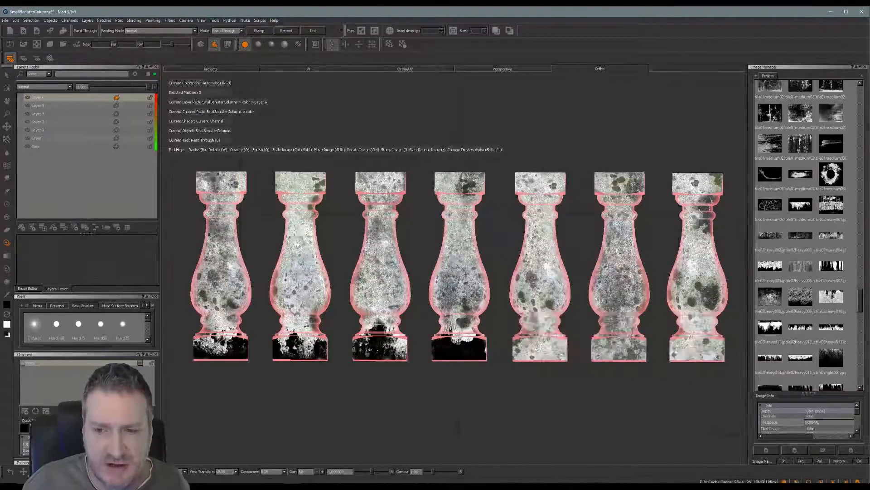
{"action": "mouse_move", "coordinate": [675, 352]}
{"action": "left_mouse_down"}
{"action": "mouse_move", "coordinate": [680, 341]}
{"action": "mouse_move", "coordinate": [719, 353]}
{"action": "mouse_move", "coordinate": [725, 339]}
{"action": "mouse_move", "coordinate": [678, 360]}
{"action": "mouse_move", "coordinate": [606, 430]}
{"action": "mouse_move", "coordinate": [544, 444]}
{"action": "left_mouse_up"}
{"action": "key", "text": "b"}
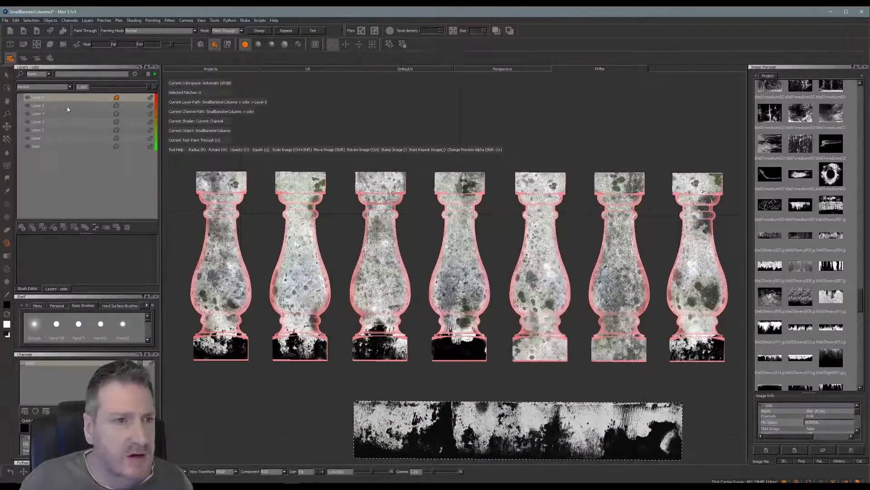
- Set the new layer's blend mode to Darken and its opacity to about 0.71, and check the columns at an angle
{"action": "left_click", "coordinate": [69, 86]}
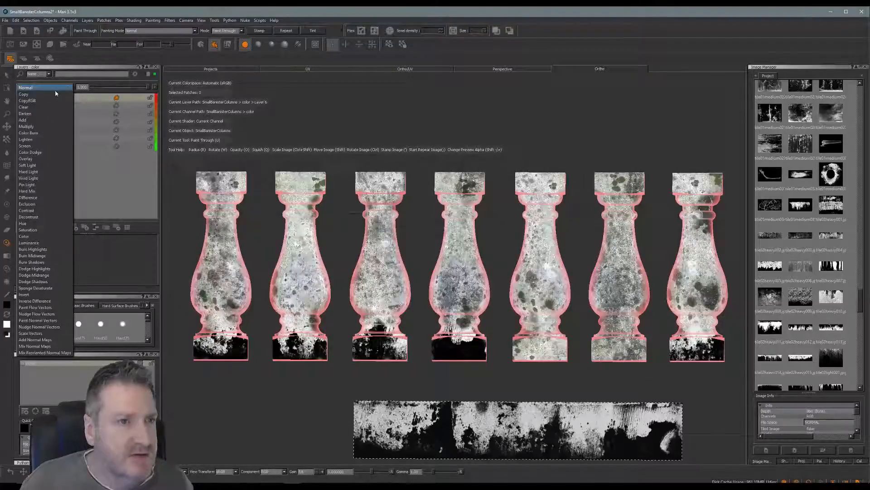
{"action": "left_click", "coordinate": [28, 113]}
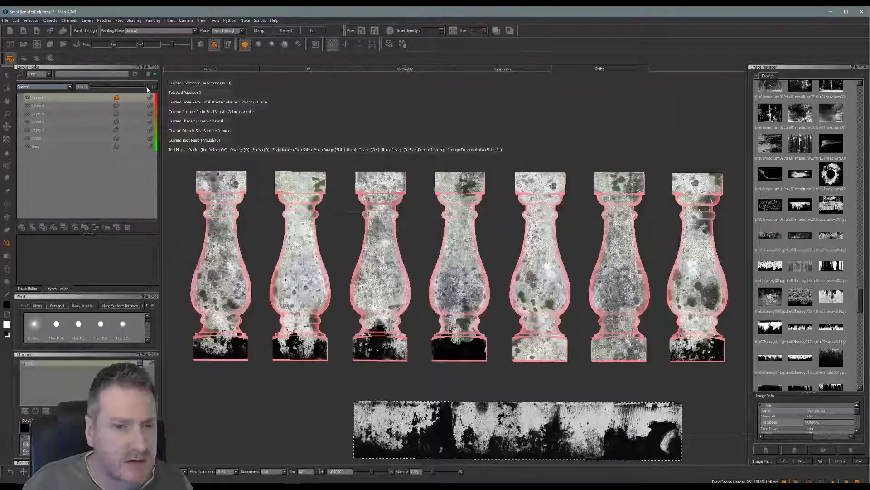
{"action": "left_click_drag", "start_coordinate": [143, 91], "coordinate": [131, 91]}
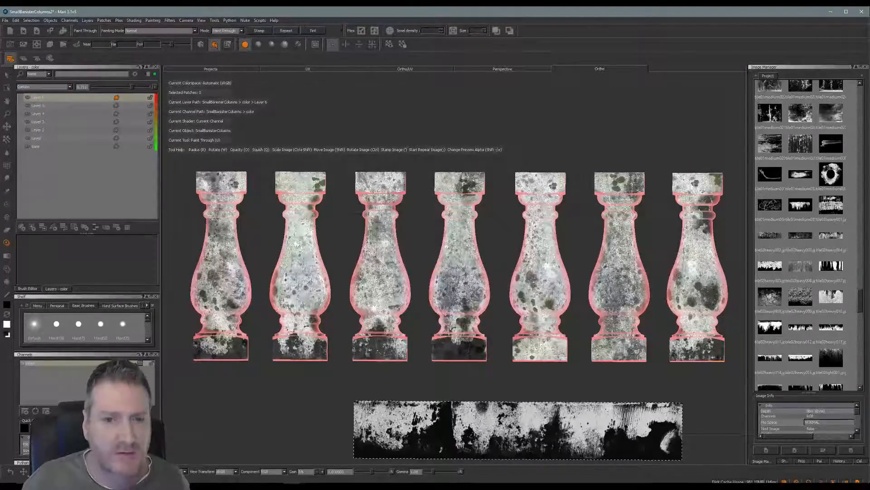
{"action": "mouse_move", "coordinate": [373, 367]}
{"action": "left_mouse_down", "text": "alt"}
{"action": "mouse_move", "coordinate": [359, 384]}
{"action": "mouse_move", "coordinate": [550, 400]}
{"action": "mouse_move", "coordinate": [612, 394]}
{"action": "mouse_move", "coordinate": [351, 387]}
{"action": "mouse_move", "coordinate": [325, 395]}
{"action": "left_mouse_up", "text": "alt"}
{"action": "mouse_move", "coordinate": [399, 386]}
{"action": "left_mouse_down", "text": "alt"}
{"action": "mouse_move", "coordinate": [360, 383]}
{"action": "mouse_move", "coordinate": [341, 393]}
{"action": "mouse_move", "coordinate": [366, 376]}
{"action": "mouse_move", "coordinate": [388, 381]}
{"action": "mouse_move", "coordinate": [356, 387]}
{"action": "left_mouse_up", "text": "alt"}
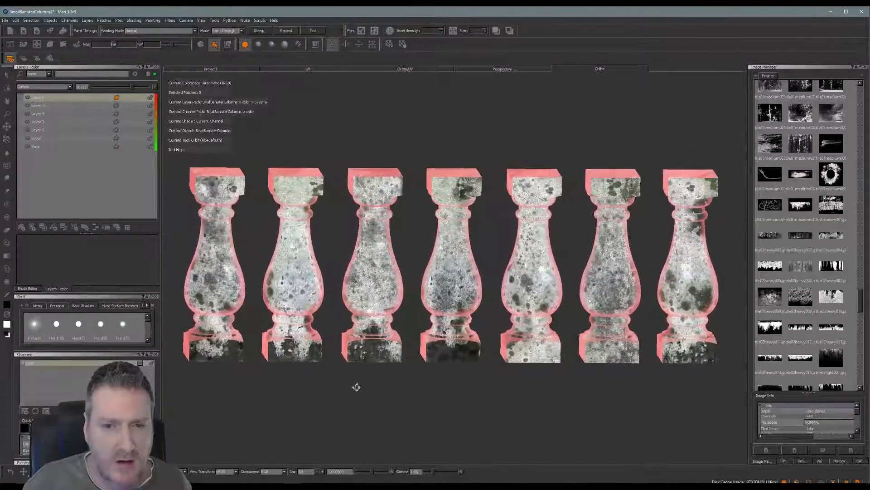
- Export all patches of the color channel flattened as SmallBanisterColumns_Painted_R2.tga
{"action": "right_click", "coordinate": [63, 97]}
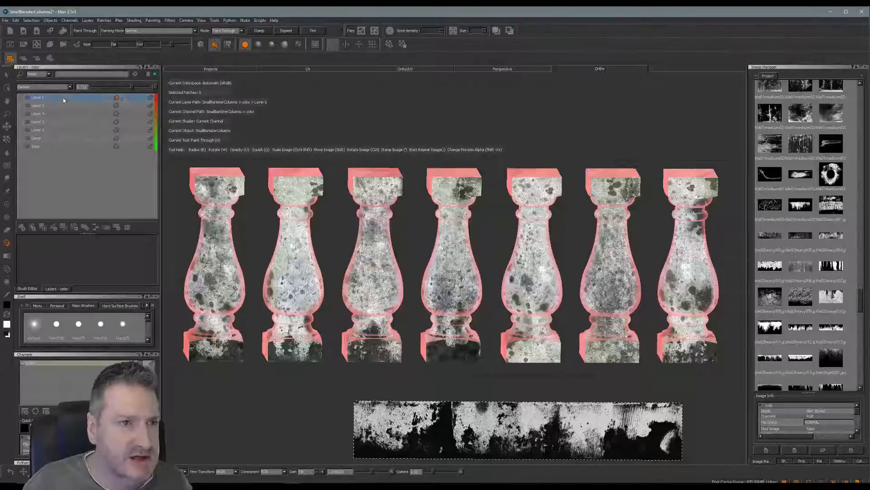
{"action": "mouse_move", "coordinate": [113, 267]}
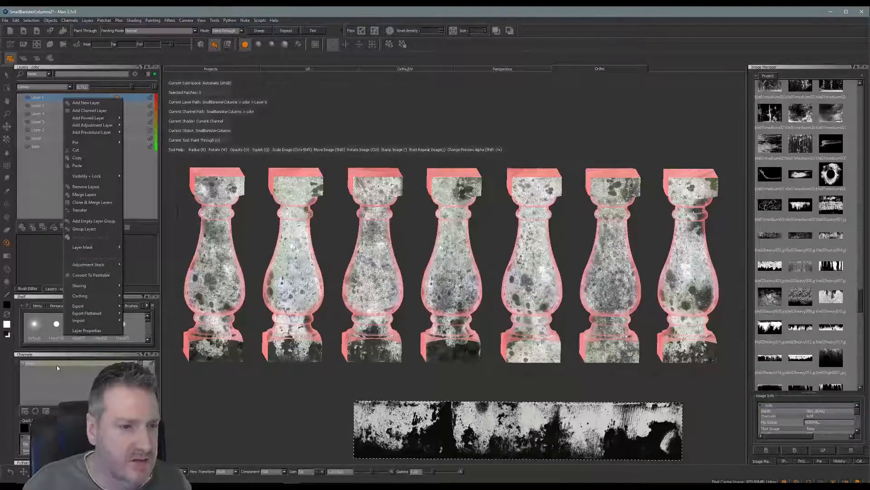
{"action": "left_click", "coordinate": [31, 356]}
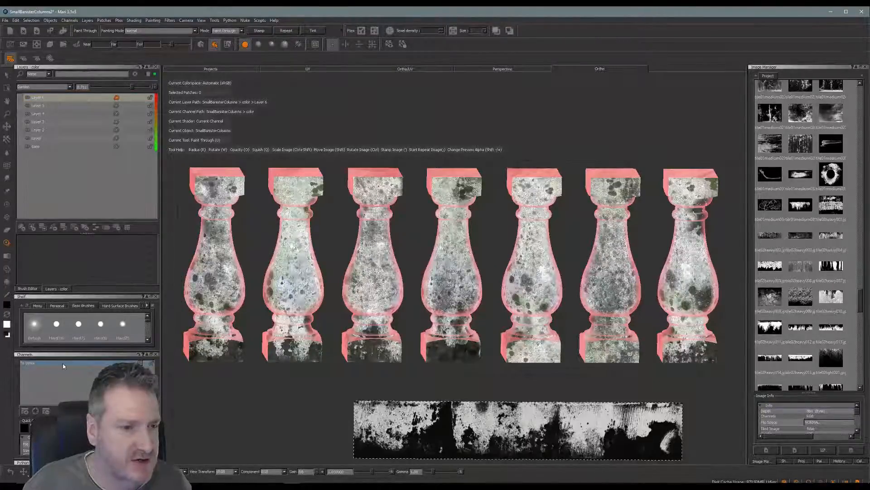
{"action": "right_click", "coordinate": [63, 363]}
{"action": "mouse_move", "coordinate": [91, 285]}
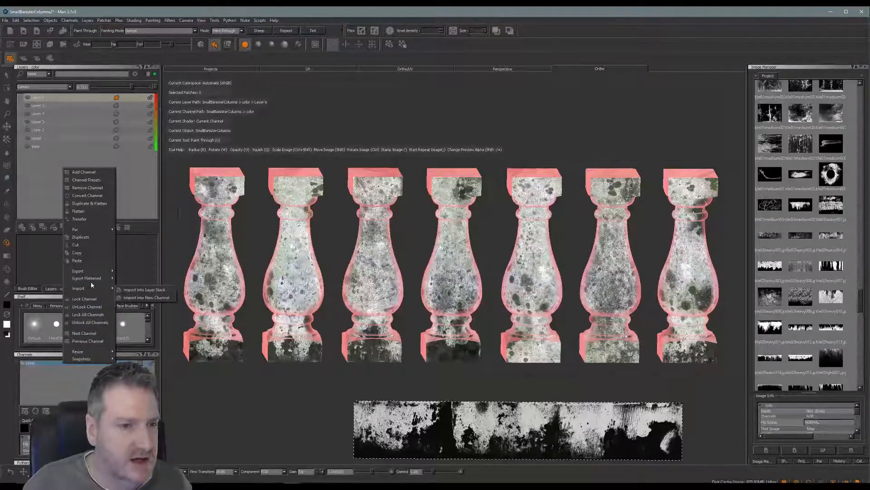
{"action": "left_click", "coordinate": [145, 297]}
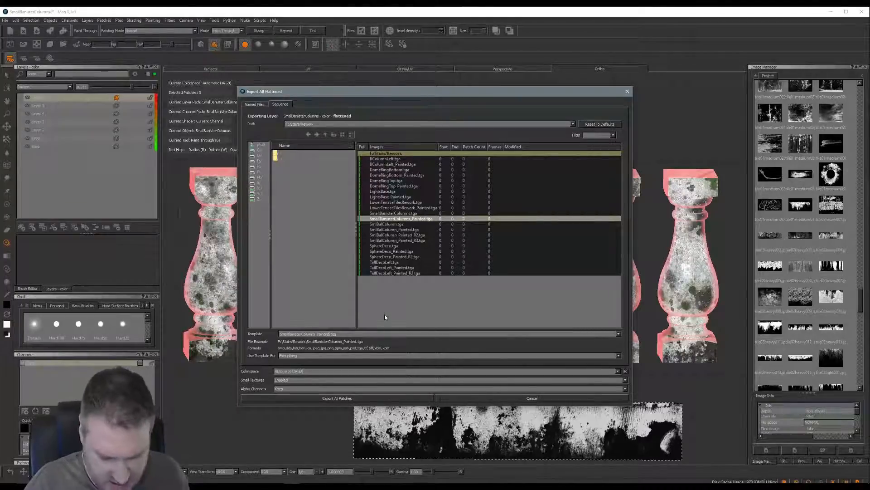
{"action": "type", "text": "_R2"}
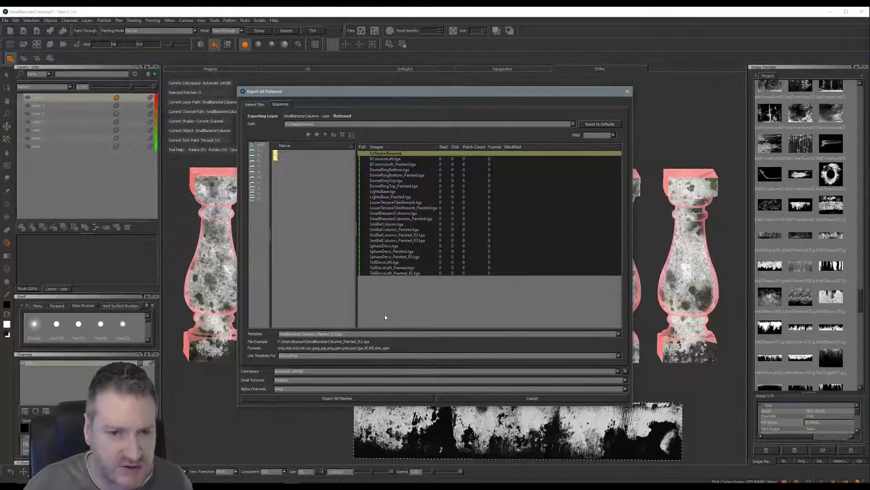
{"action": "left_click", "coordinate": [388, 398]}
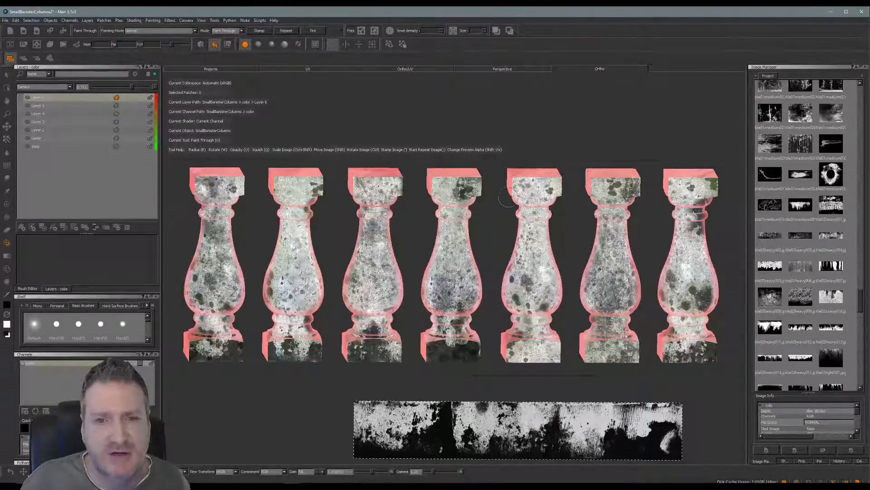
- Save the Mari project and switch to the Garden_Terrace scene in 3ds Max
{"action": "left_click", "coordinate": [5, 21]}
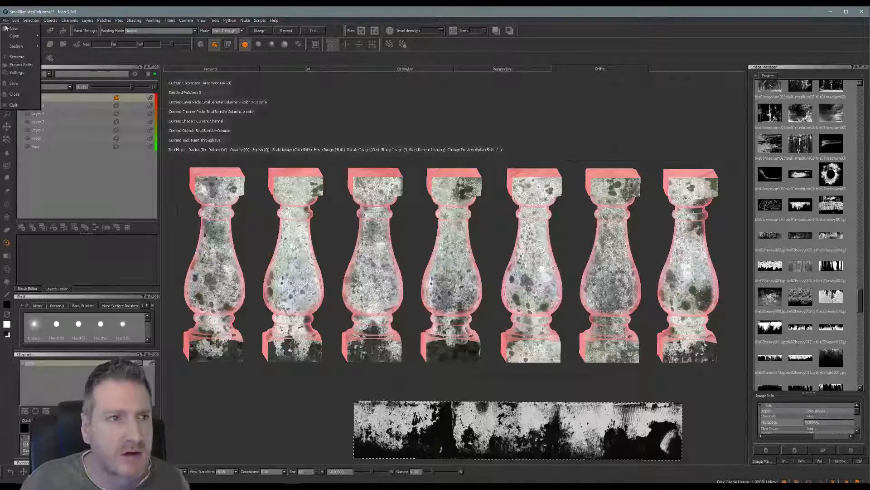
{"action": "left_click", "coordinate": [16, 60]}
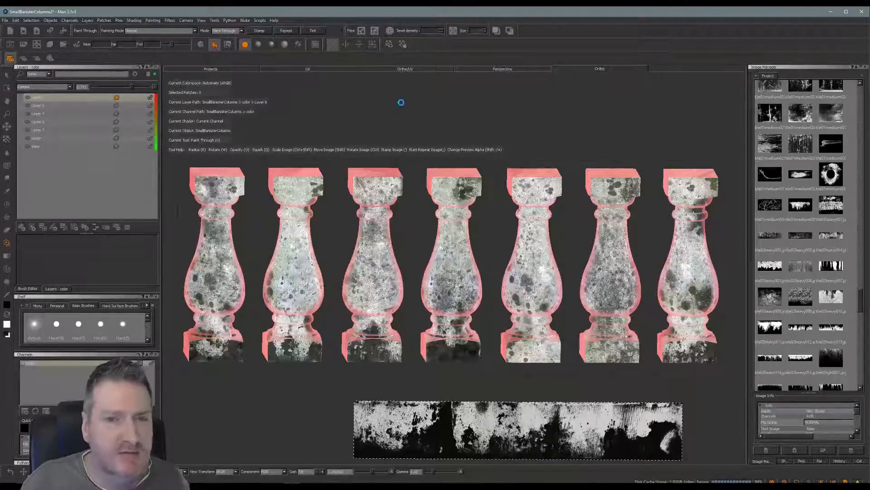
{"action": "left_click", "coordinate": [831, 12]}
{"action": "key", "text": "alt+Tab"}
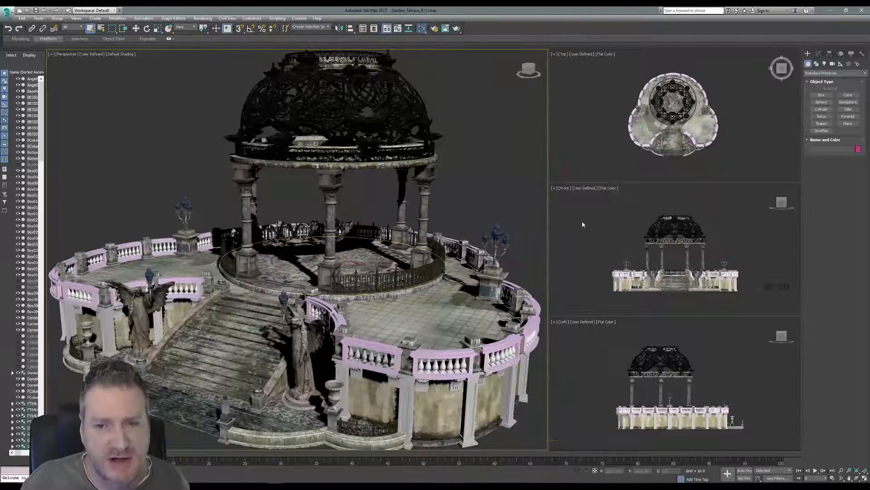
- Open the Slate Material Editor and add a new Standard material beside the lowest existing material, leaving room for its map
{"action": "key", "text": "m"}
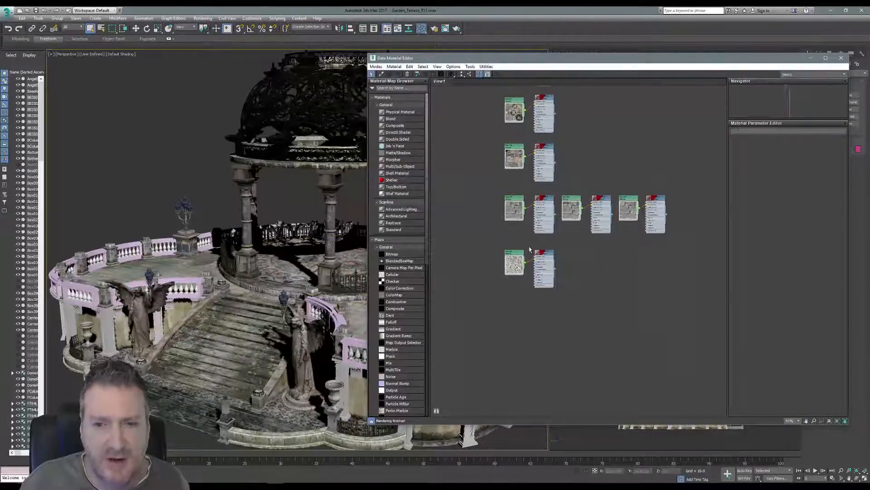
{"action": "scroll", "coordinate": [529, 250], "scroll_direction": "up", "scroll_amount": 8}
{"action": "middle_click_drag", "start_coordinate": [548, 191], "coordinate": [538, 182]}
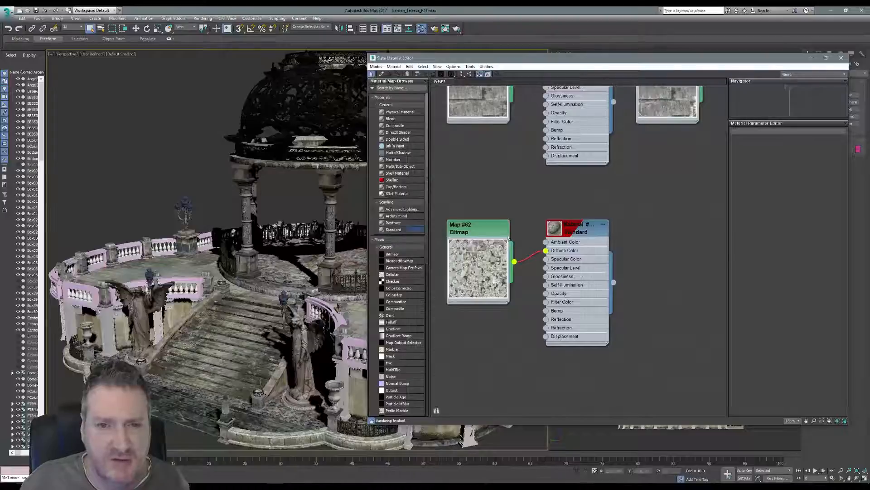
{"action": "left_click_drag", "start_coordinate": [509, 239], "coordinate": [701, 226]}
{"action": "middle_click_drag", "start_coordinate": [643, 213], "coordinate": [515, 201]}
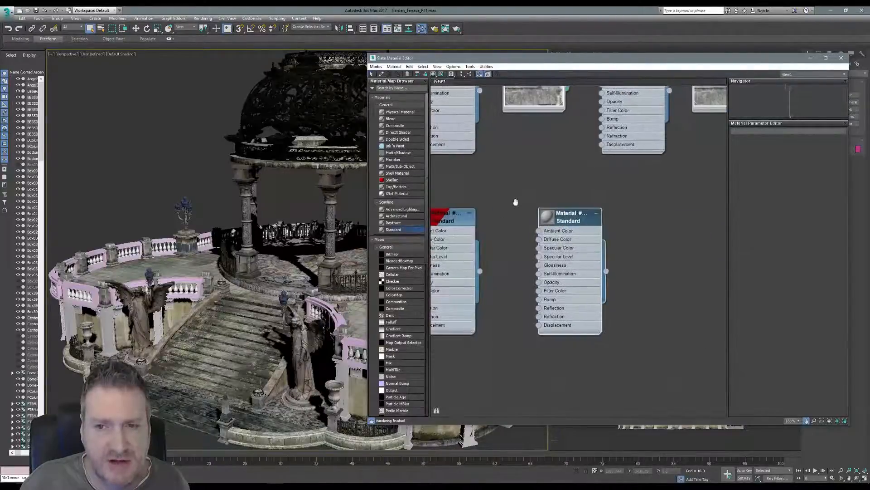
{"action": "left_click_drag", "start_coordinate": [569, 216], "coordinate": [632, 216]}
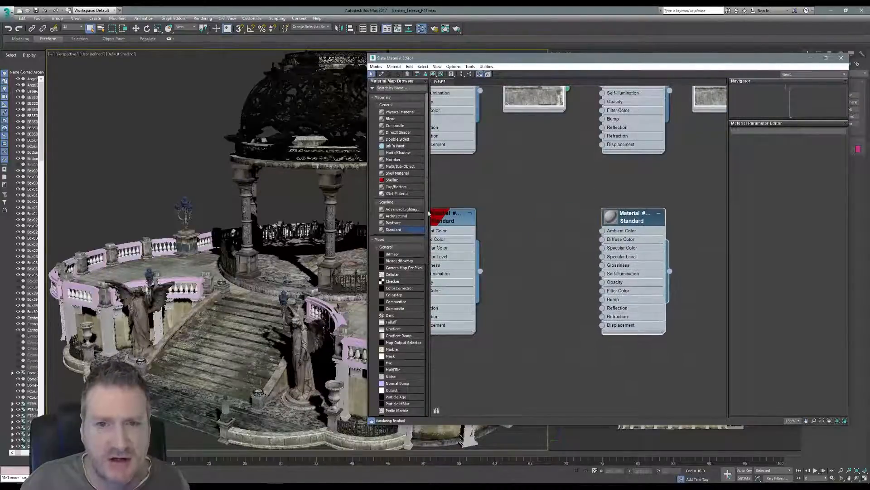
- Add a Bitmap map beside the new Standard material, loading SmallBanisterColumns_Painted_R2.tga from the Rework folder
{"action": "left_click_drag", "start_coordinate": [408, 255], "coordinate": [533, 225]}
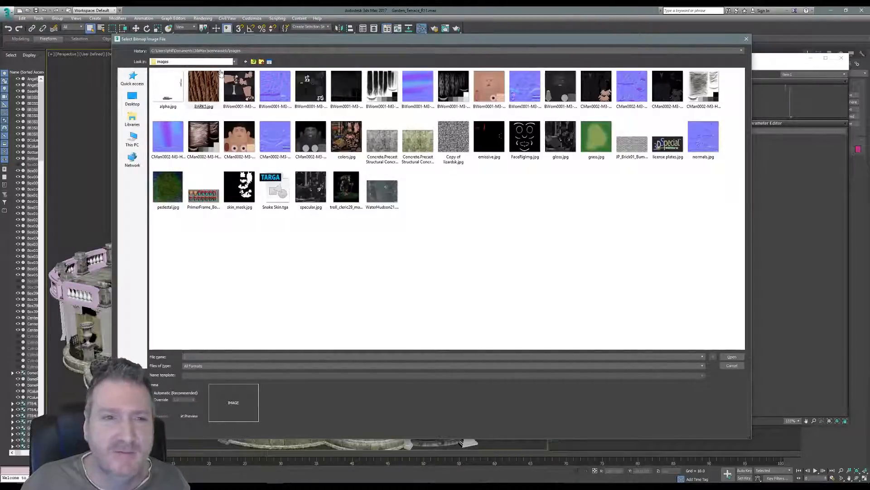
{"action": "left_click", "coordinate": [225, 50]}
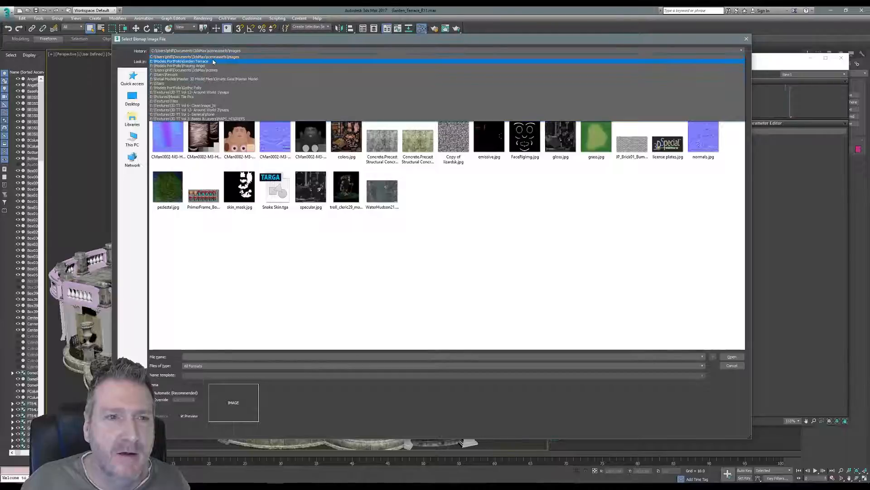
{"action": "left_click", "coordinate": [208, 75]}
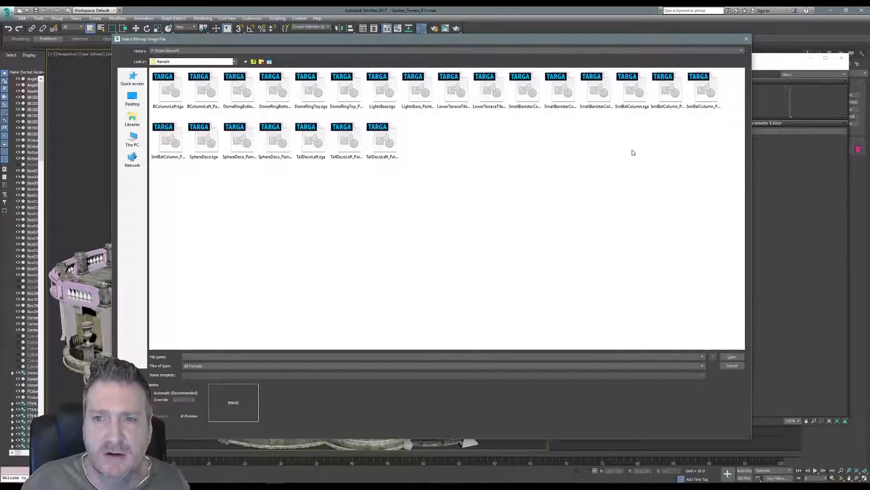
{"action": "left_click", "coordinate": [572, 108]}
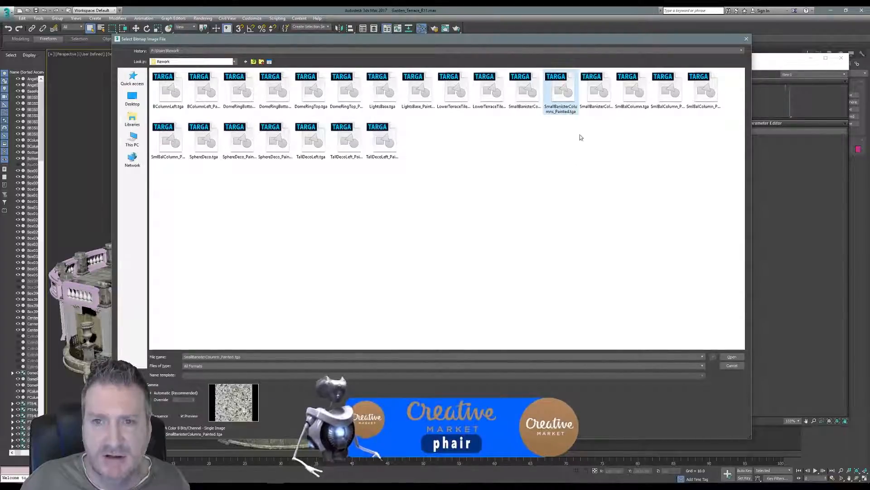
{"action": "left_click", "coordinate": [604, 104]}
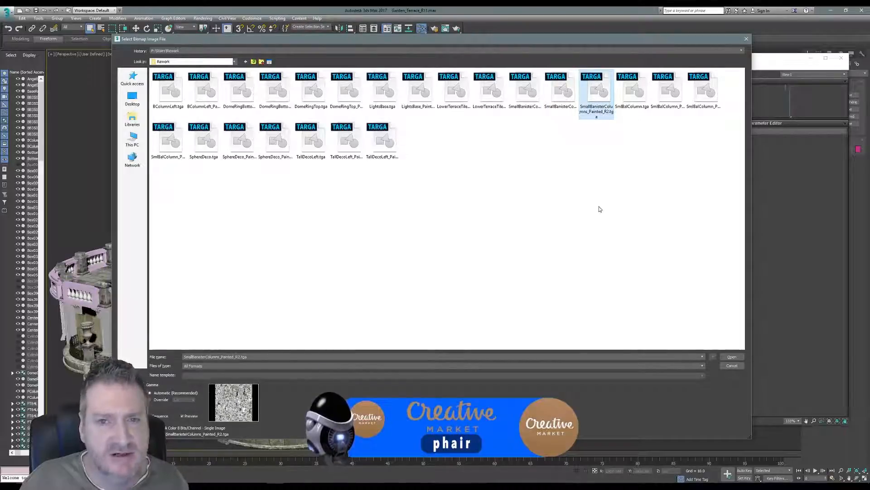
{"action": "key", "text": "Return"}
{"action": "double_click", "coordinate": [512, 226]}
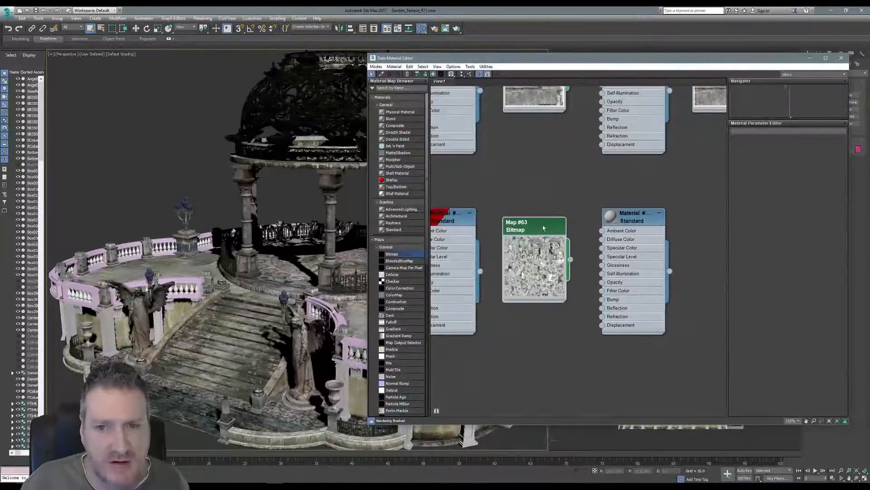
- Align the bitmap node with the new material, connect it to Diffuse Color, enable shaded viewport display, and close the material editor
{"action": "left_click_drag", "start_coordinate": [544, 227], "coordinate": [544, 218]}
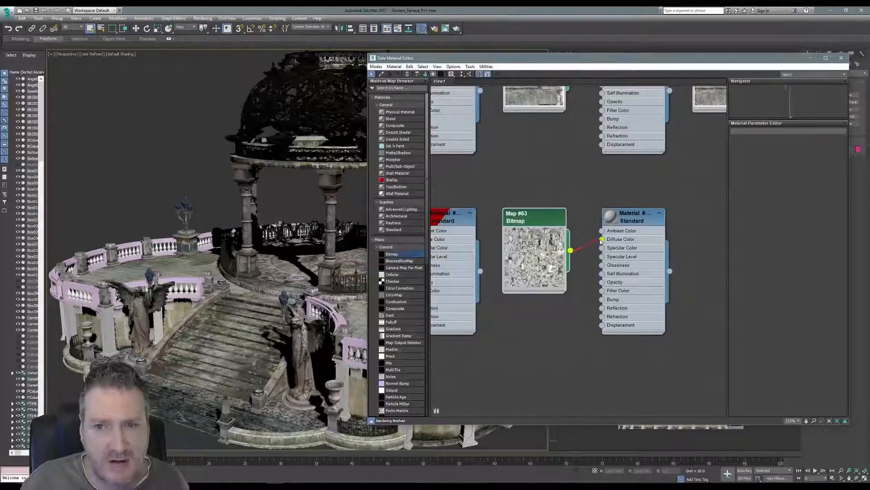
{"action": "left_click_drag", "start_coordinate": [600, 239], "coordinate": [602, 239]}
{"action": "right_click", "coordinate": [634, 219]}
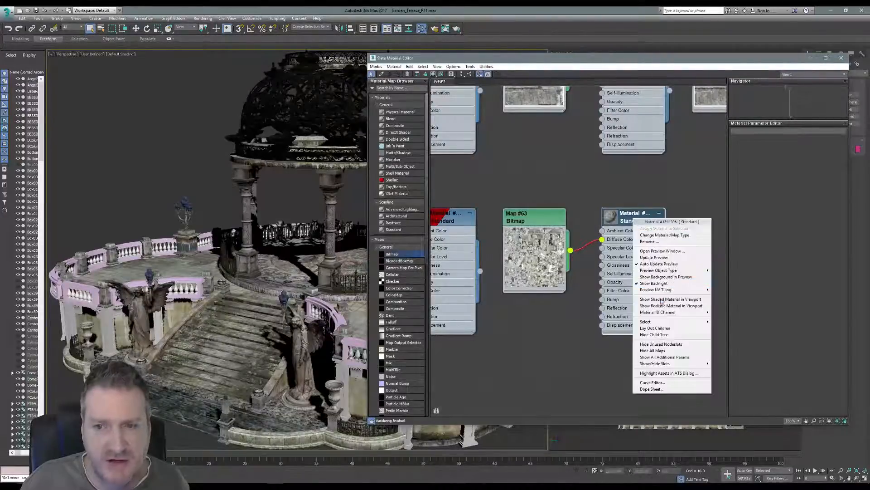
{"action": "left_click", "coordinate": [662, 299]}
{"action": "right_click", "coordinate": [630, 223]}
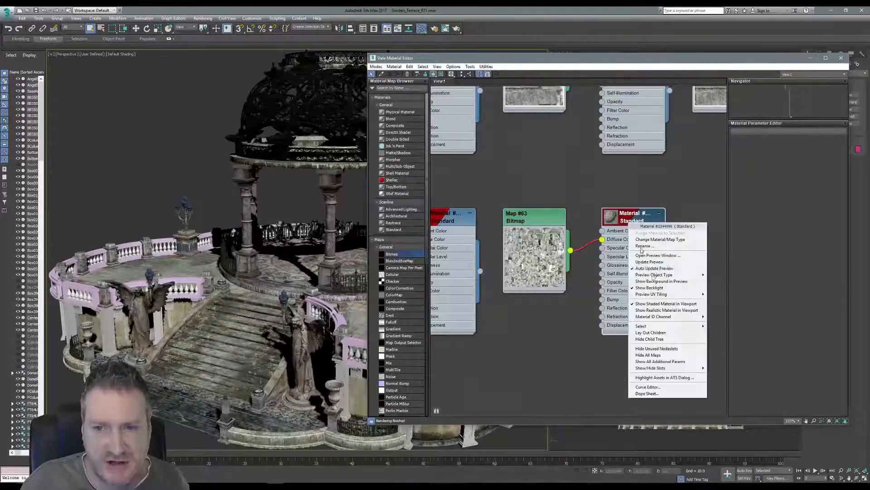
{"action": "left_click", "coordinate": [644, 311]}
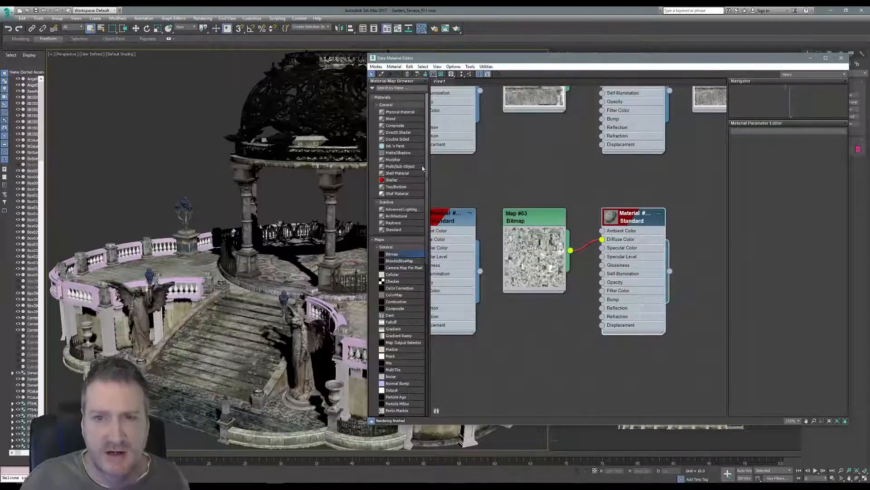
{"action": "left_click", "coordinate": [842, 58]}
- Select the textured SmallBanisterColumns object in the curved railing and display its modifier stack
{"action": "scroll", "coordinate": [360, 224], "scroll_direction": "up", "scroll_amount": 4}
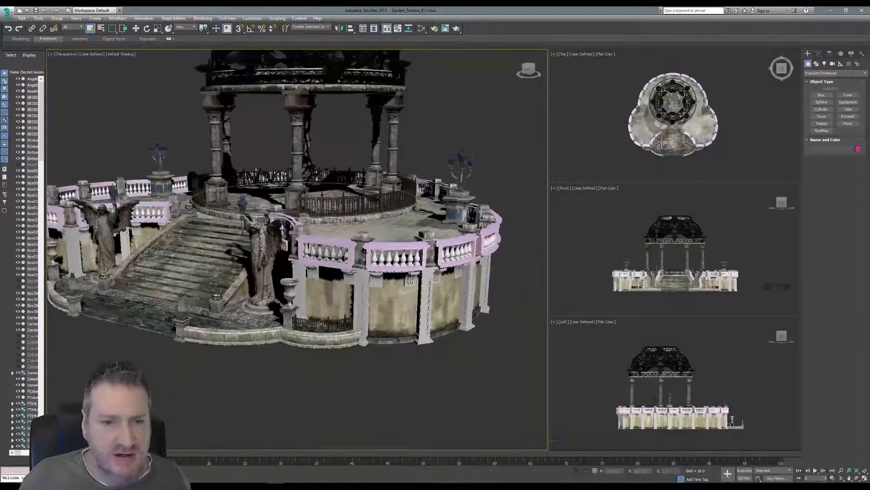
{"action": "scroll", "coordinate": [361, 251], "scroll_direction": "up", "scroll_amount": 4}
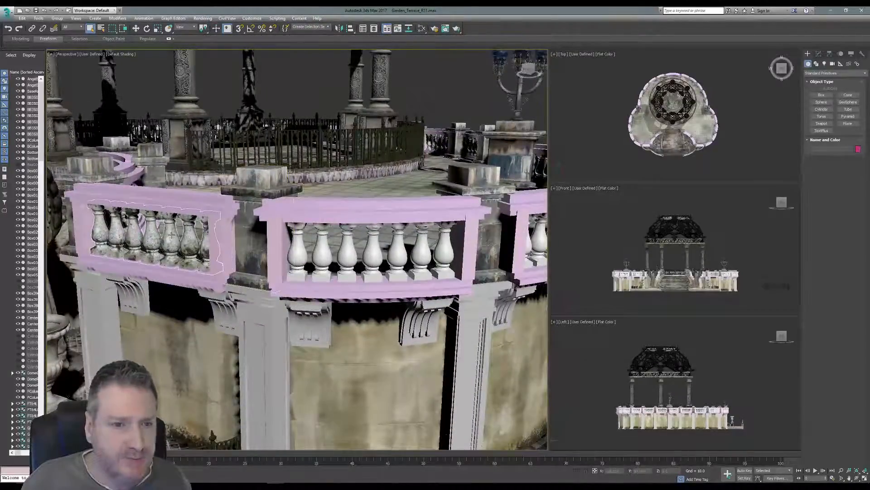
{"action": "left_click", "coordinate": [168, 224]}
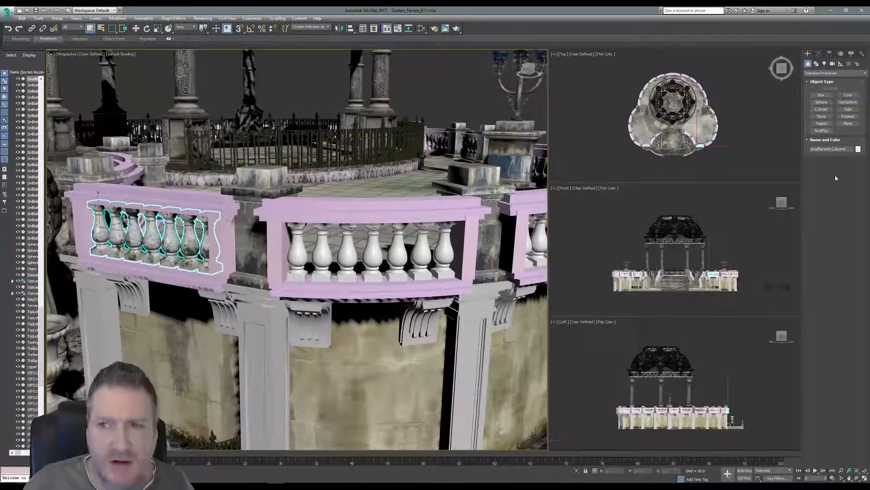
{"action": "left_click", "coordinate": [819, 55]}
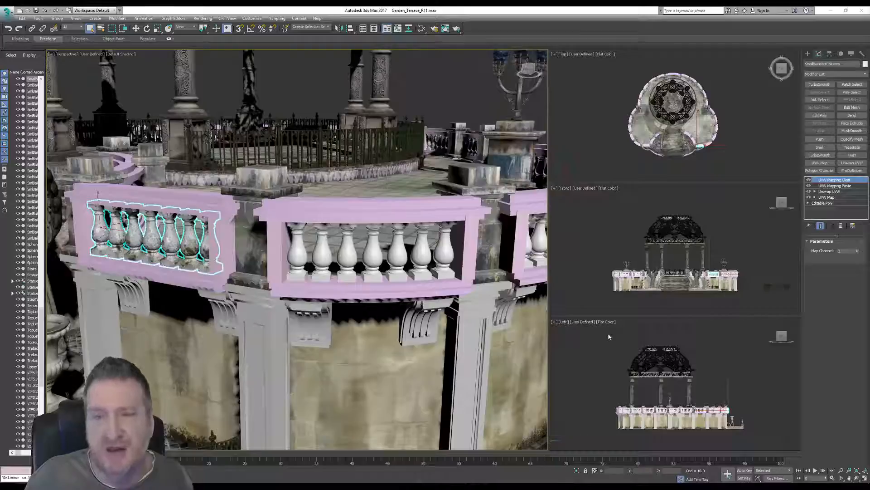
{"action": "key", "text": "F1"}
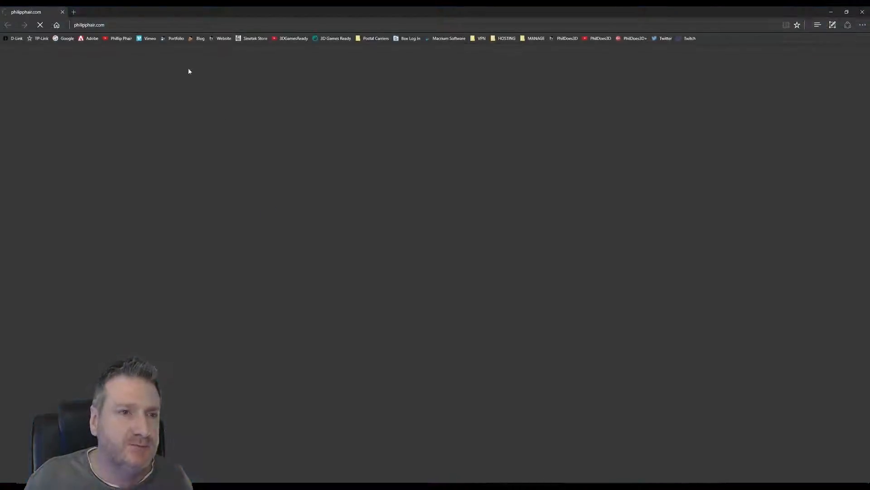
{"action": "left_click", "coordinate": [129, 26]}
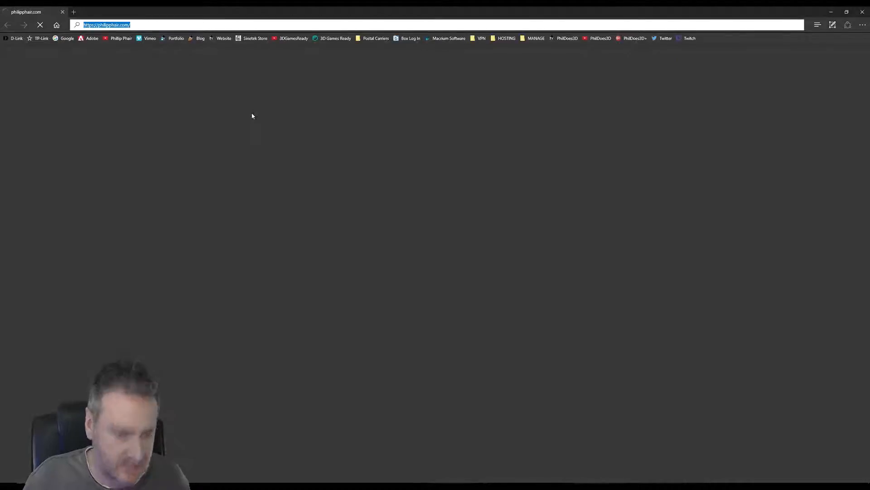
{"action": "type", "text": "https://vimeo.com/192526887"}
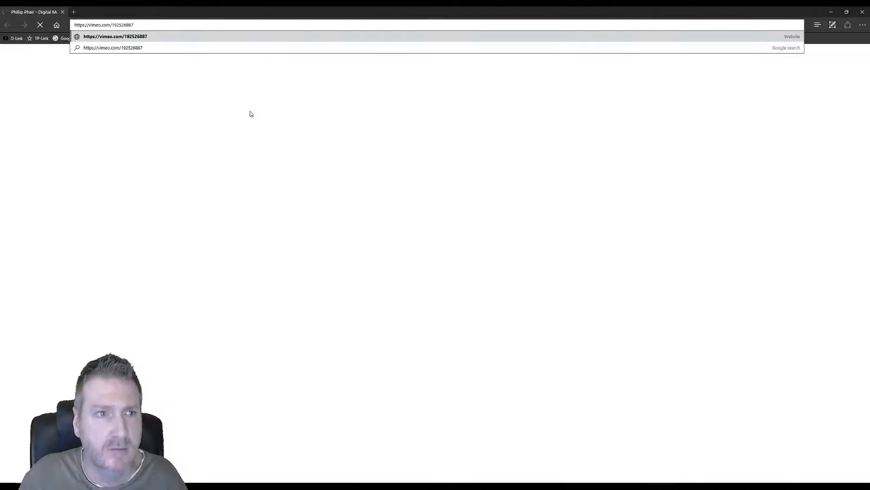
{"action": "key", "text": "Return"}
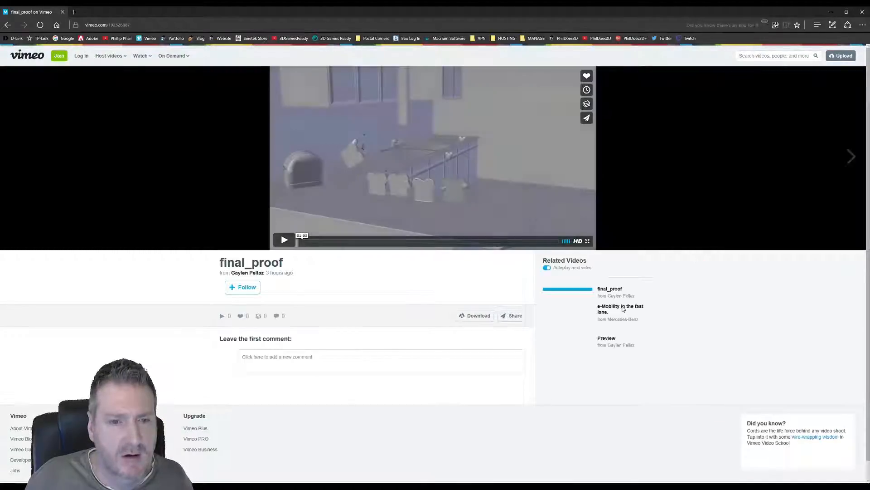
{"action": "left_click", "coordinate": [285, 240]}
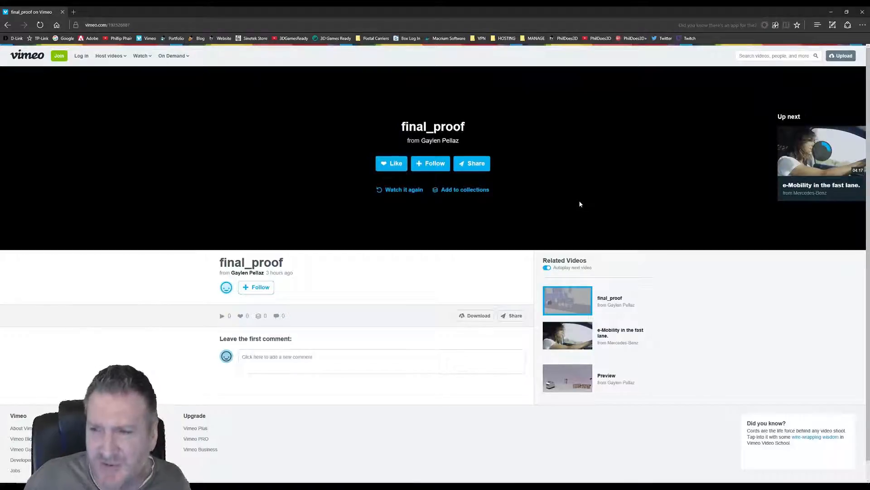
- Open the imgur link, examine the kitchen render with the toast characters, and return to 3ds Max
{"action": "left_click", "coordinate": [131, 25]}
{"action": "type", "text": "https://imgur.com/vOUTA62"}
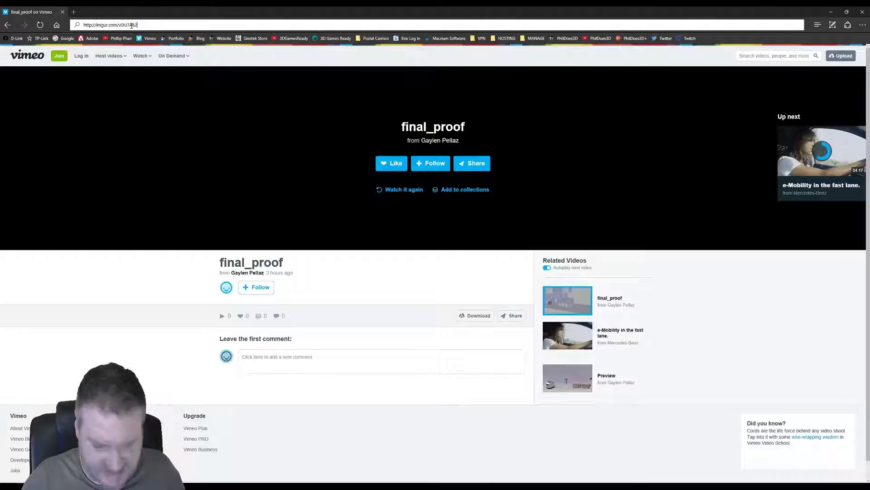
{"action": "key", "text": "Return"}
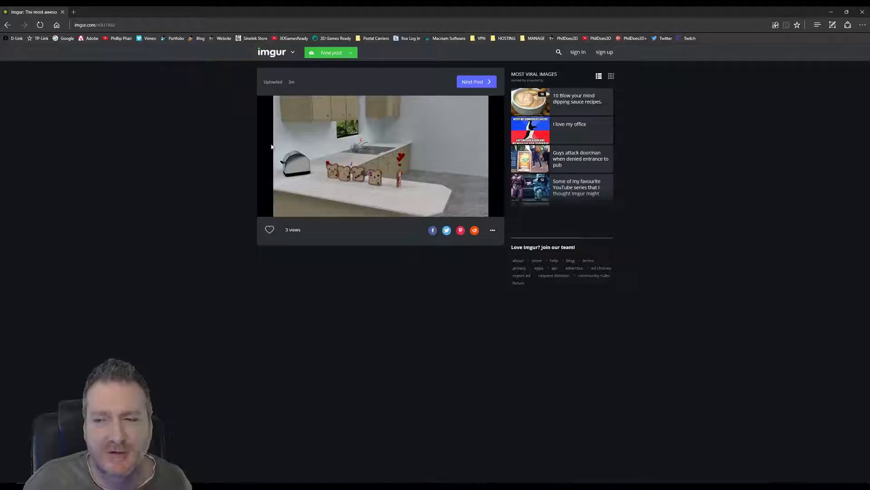
{"action": "left_click", "coordinate": [829, 13]}
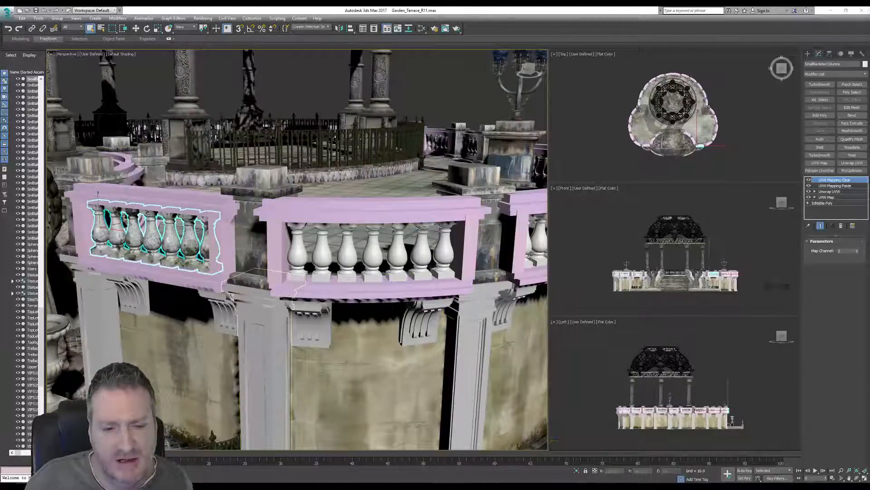
{"action": "key", "text": "alt+Tab"}
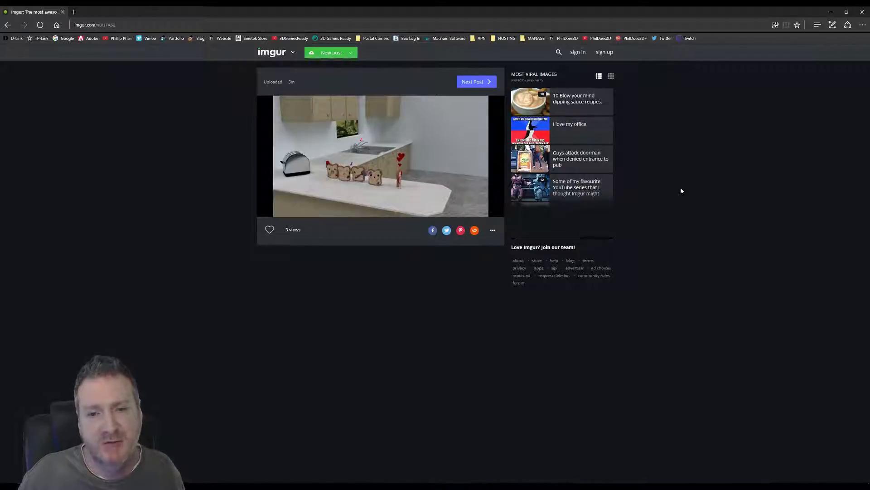
{"action": "left_click", "coordinate": [831, 13]}
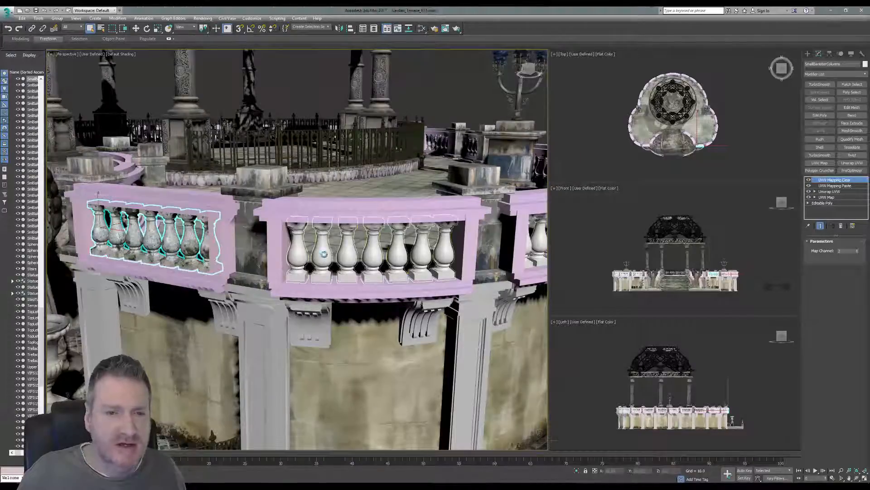
- Open Map Channel Info with the Channel Info utility and copy map channel 1 of the textured SmallBanisterColumns object
{"action": "left_click", "coordinate": [324, 255]}
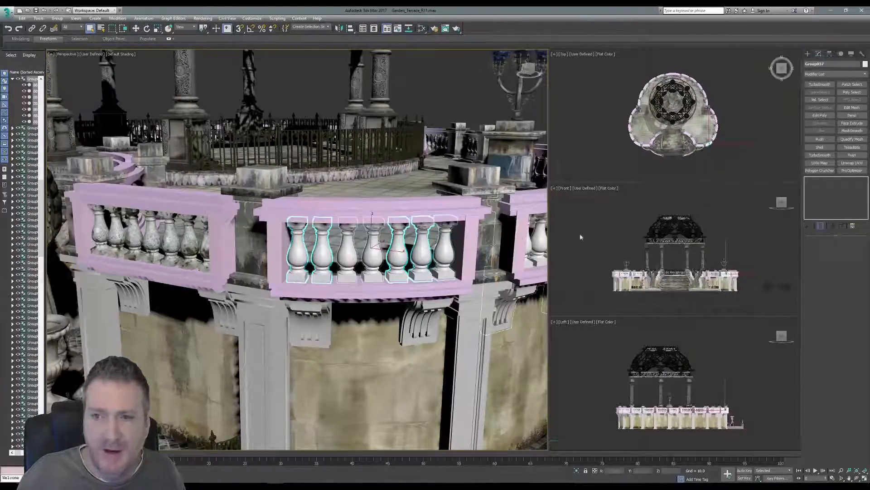
{"action": "left_click", "coordinate": [862, 54]}
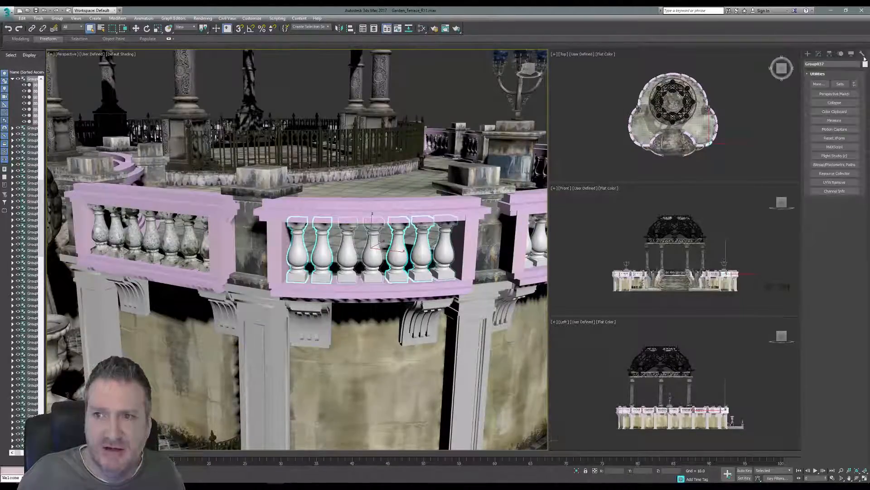
{"action": "left_click", "coordinate": [844, 191]}
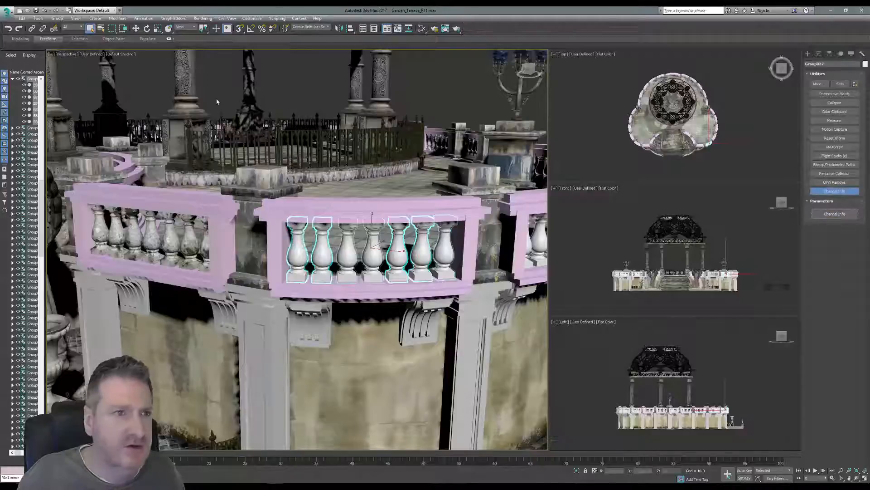
{"action": "left_click", "coordinate": [833, 215]}
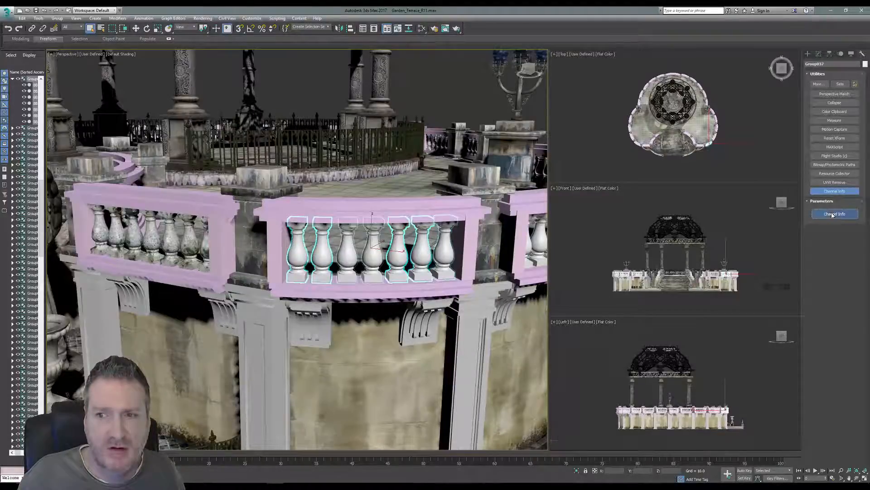
{"action": "left_click", "coordinate": [183, 208]}
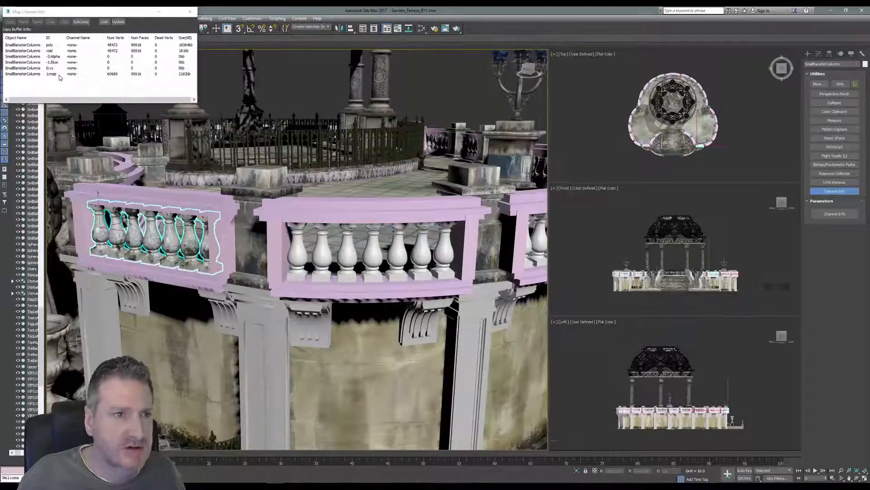
{"action": "right_click", "coordinate": [59, 76]}
{"action": "left_click", "coordinate": [73, 79]}
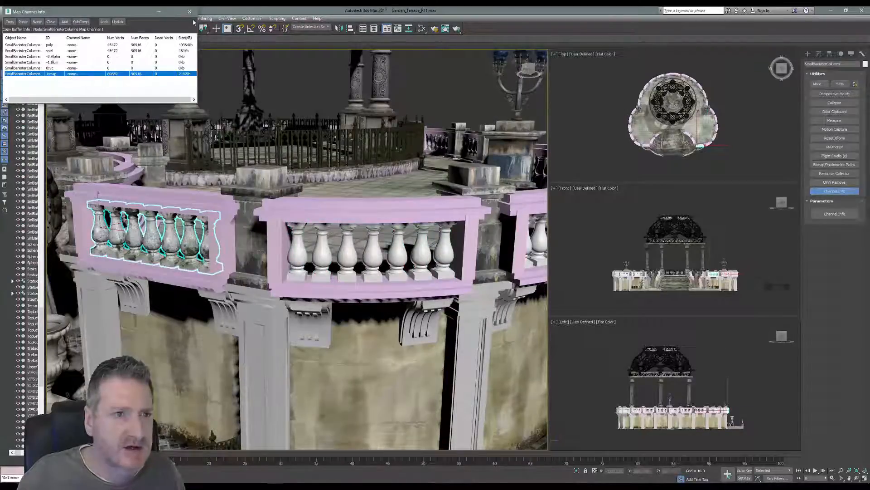
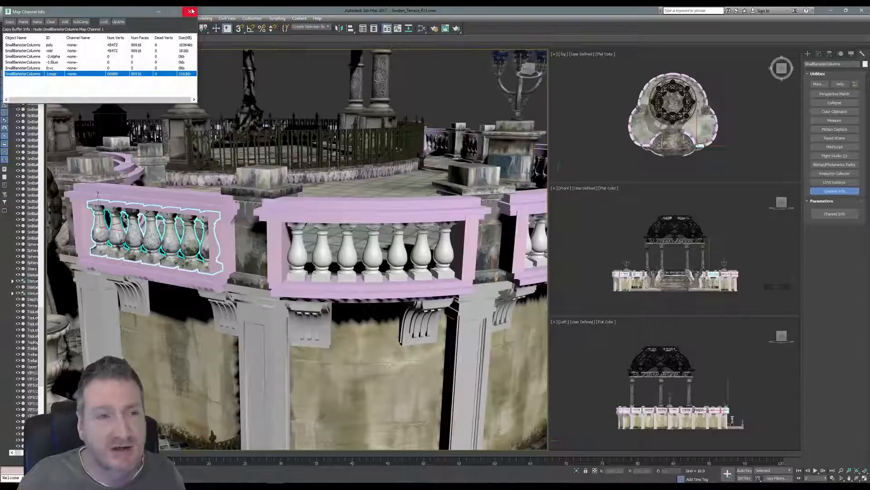
{"action": "right_click", "coordinate": [75, 75]}
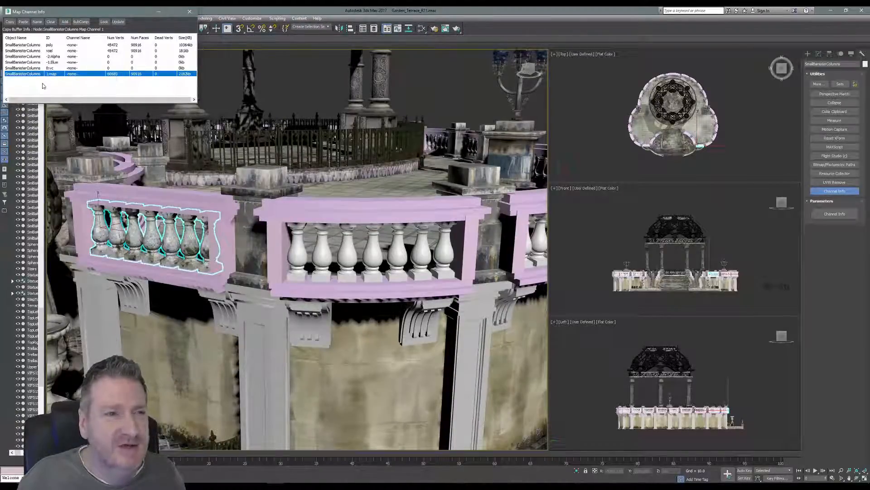
- Try to paste the copied map channel 1 onto a baluster in the neighbouring untextured group, and close Map Channel Info
{"action": "left_click", "coordinate": [323, 252]}
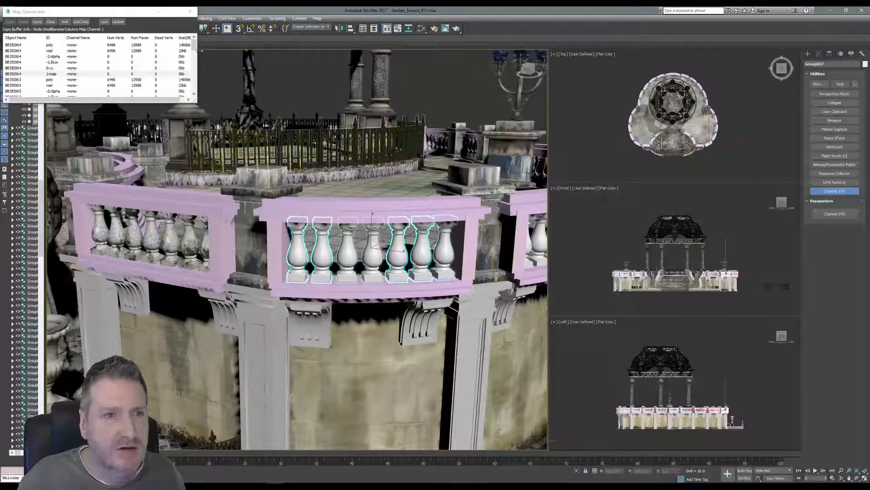
{"action": "scroll", "coordinate": [113, 91], "scroll_direction": "down", "scroll_amount": 10}
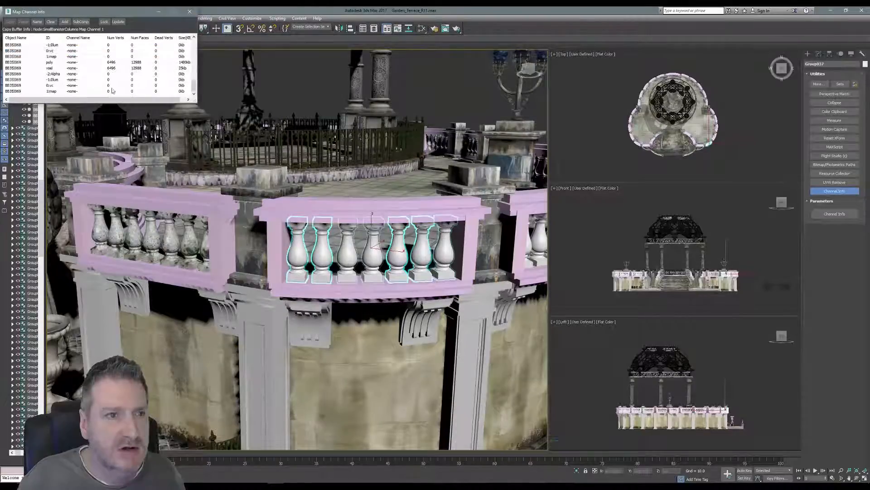
{"action": "left_click", "coordinate": [52, 92]}
{"action": "right_click", "coordinate": [52, 93]}
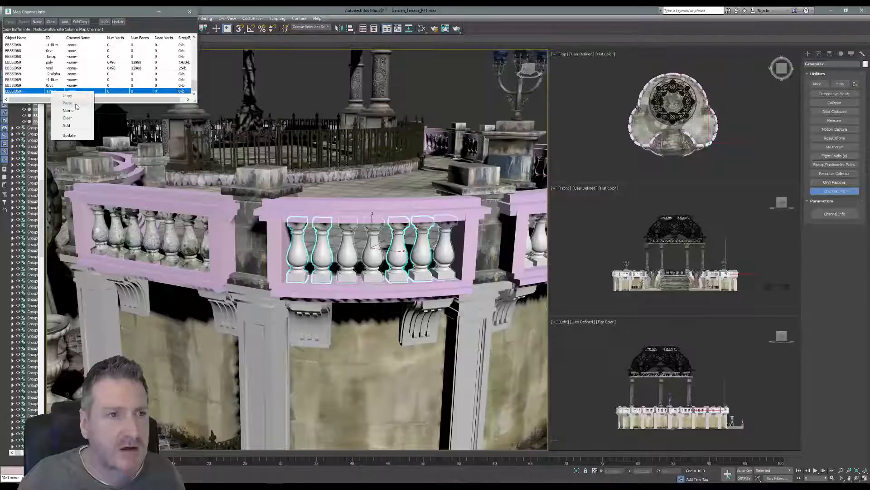
{"action": "left_click", "coordinate": [123, 16]}
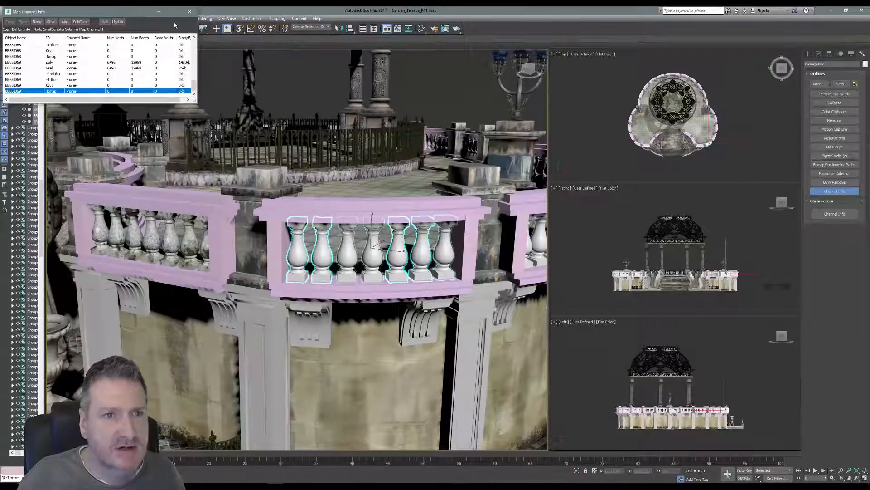
{"action": "left_click", "coordinate": [189, 11]}
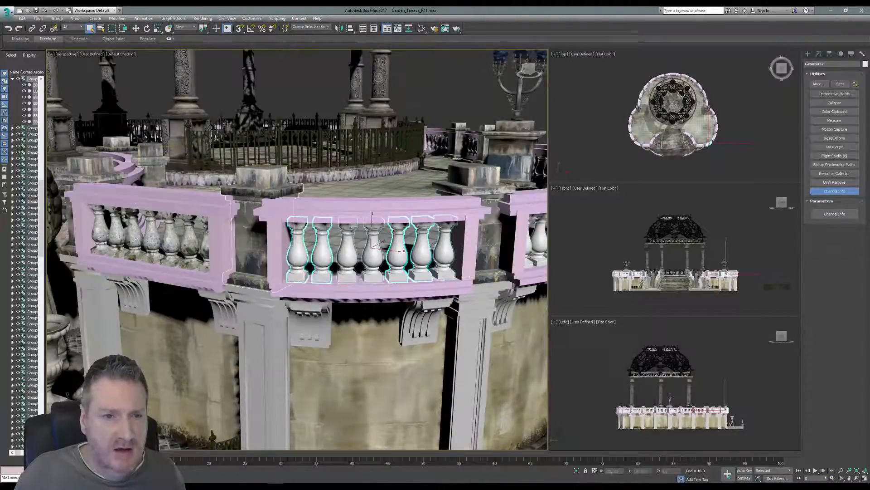
- Select all seven separate untextured balusters in the railing section beside the winged statue
{"action": "scroll", "coordinate": [262, 191], "scroll_direction": "down", "scroll_amount": 1}
{"action": "middle_click_drag", "start_coordinate": [303, 194], "coordinate": [386, 196]}
{"action": "scroll", "coordinate": [288, 231], "scroll_direction": "down", "scroll_amount": 2}
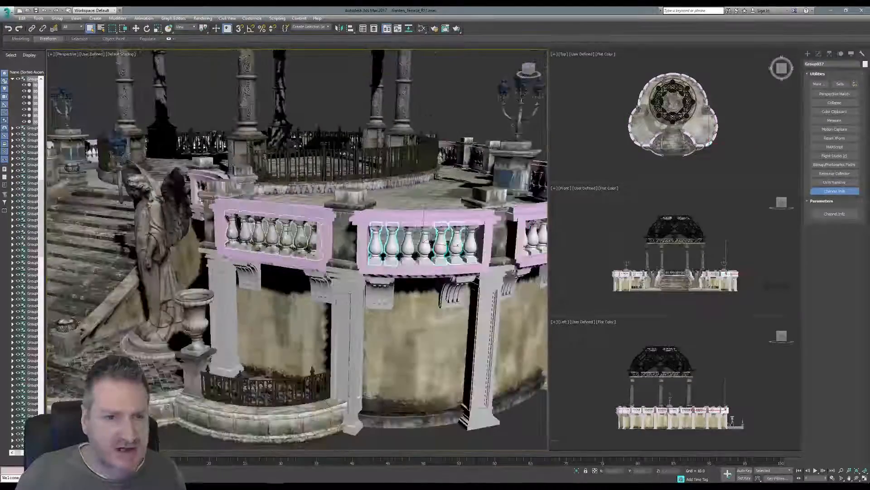
{"action": "scroll", "coordinate": [344, 243], "scroll_direction": "down", "scroll_amount": 2}
{"action": "middle_click_drag", "start_coordinate": [343, 243], "coordinate": [485, 247], "text": "alt"}
{"action": "scroll", "coordinate": [278, 248], "scroll_direction": "up", "scroll_amount": 3}
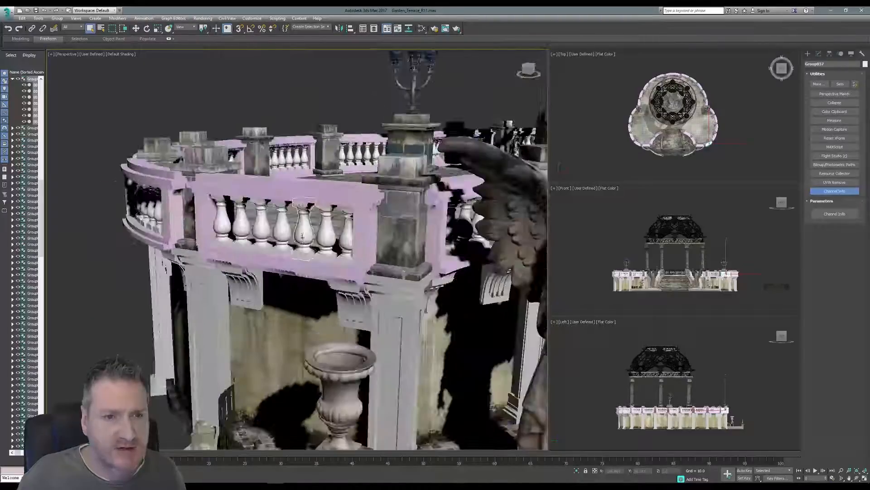
{"action": "left_click", "coordinate": [302, 236]}
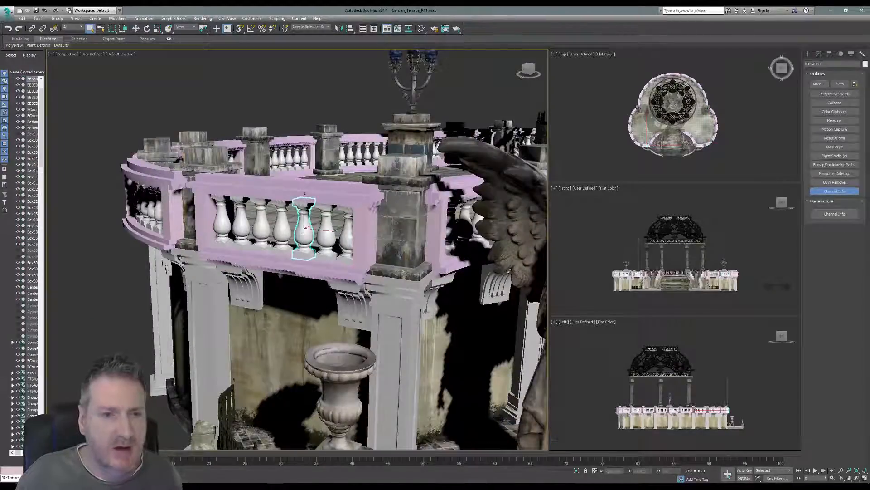
{"action": "left_click", "coordinate": [222, 224]}
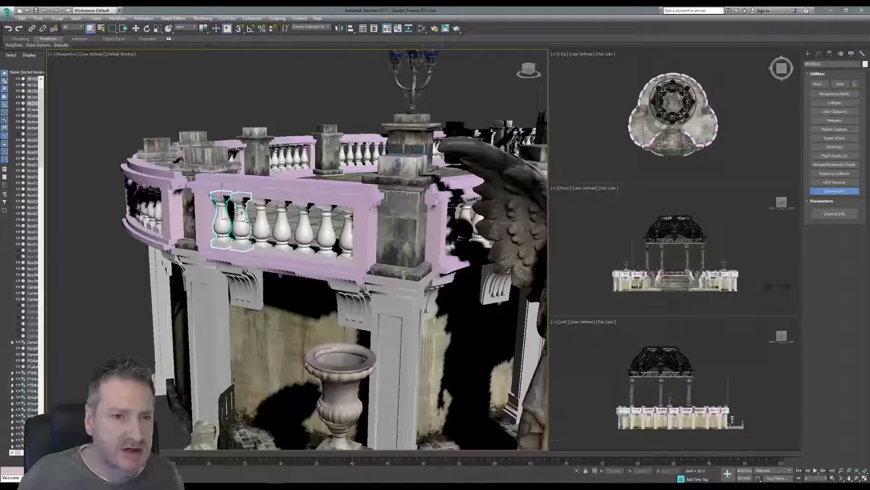
{"action": "left_click", "coordinate": [262, 222], "text": "ctrl"}
{"action": "left_click", "coordinate": [282, 223], "text": "ctrl"}
{"action": "left_click", "coordinate": [303, 223], "text": "ctrl"}
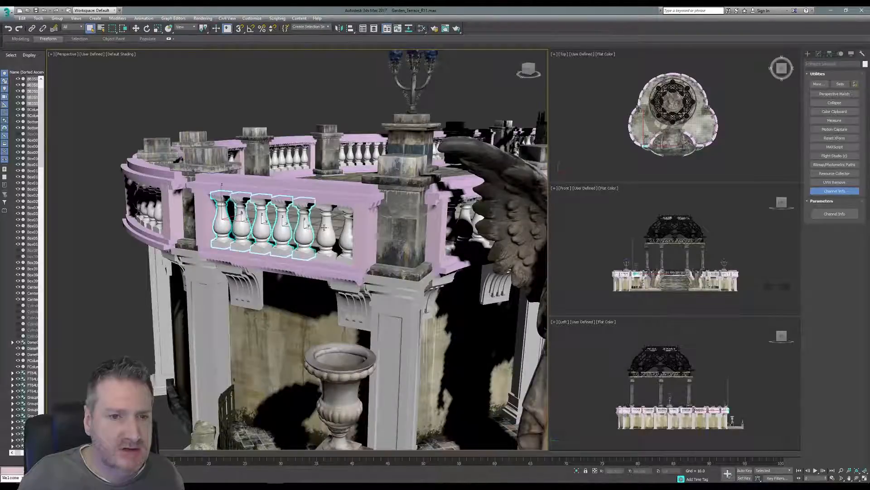
{"action": "left_click", "coordinate": [326, 227], "text": "ctrl"}
{"action": "left_click", "coordinate": [348, 232], "text": "ctrl"}
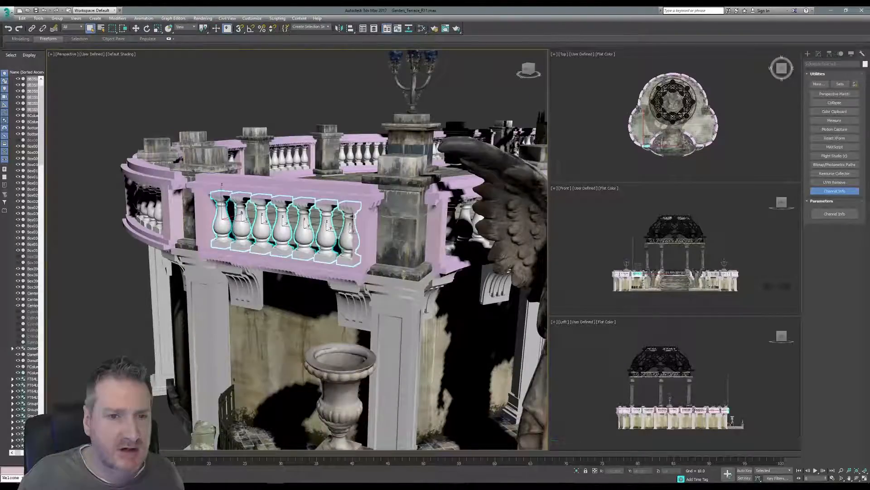
- Isolate the seven selected balusters and clear the selection
{"action": "left_click", "coordinate": [38, 18]}
{"action": "left_click", "coordinate": [64, 85]}
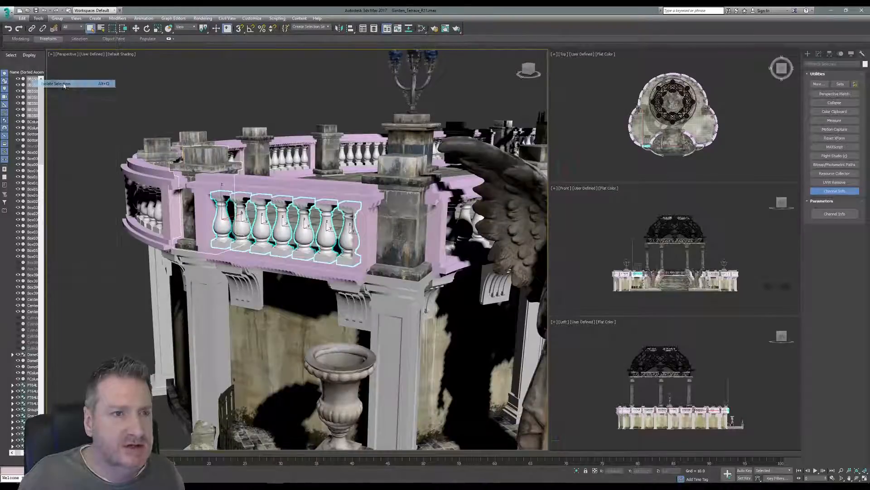
{"action": "left_click", "coordinate": [241, 154]}
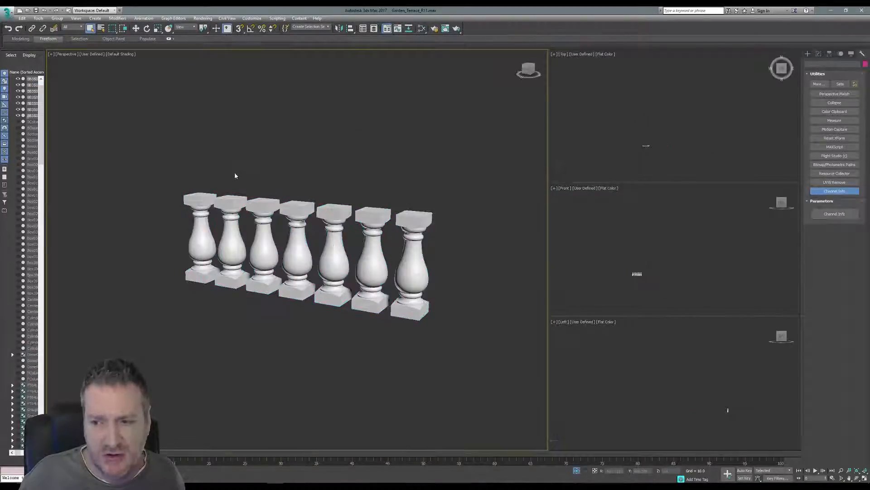
- Attach the other six isolated balusters to the first one so that all seven form a single Editable Poly
{"action": "left_click", "coordinate": [203, 237]}
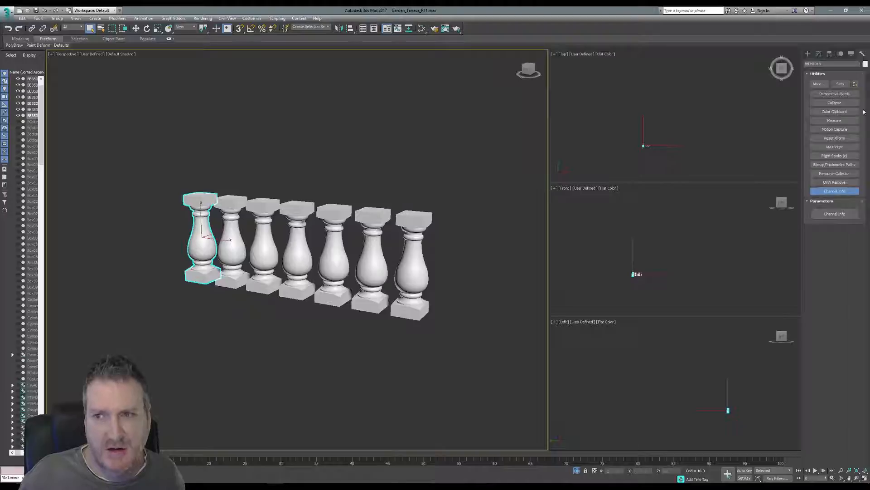
{"action": "left_click", "coordinate": [820, 55]}
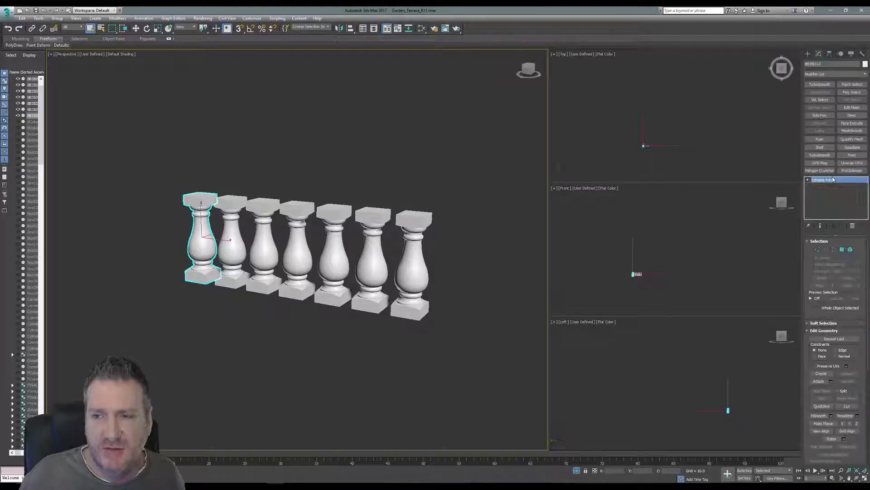
{"action": "left_click", "coordinate": [818, 381]}
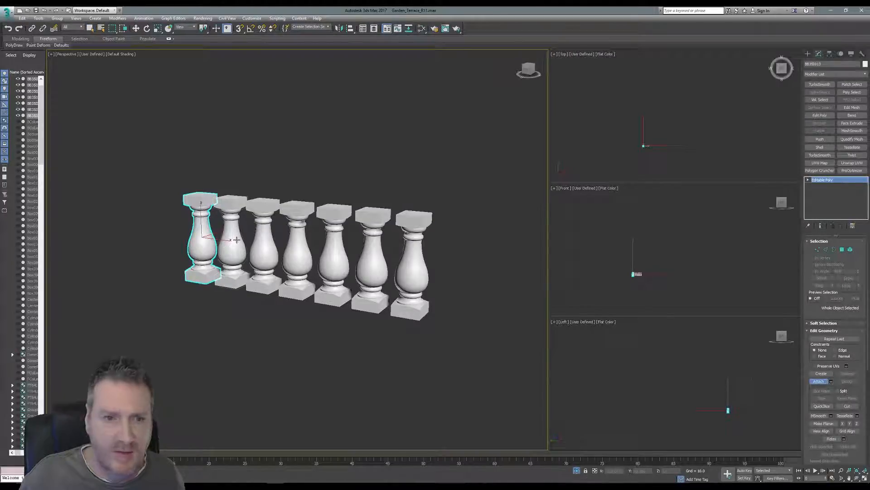
{"action": "left_click", "coordinate": [235, 240]}
{"action": "left_click", "coordinate": [266, 253]}
{"action": "left_click", "coordinate": [295, 250]}
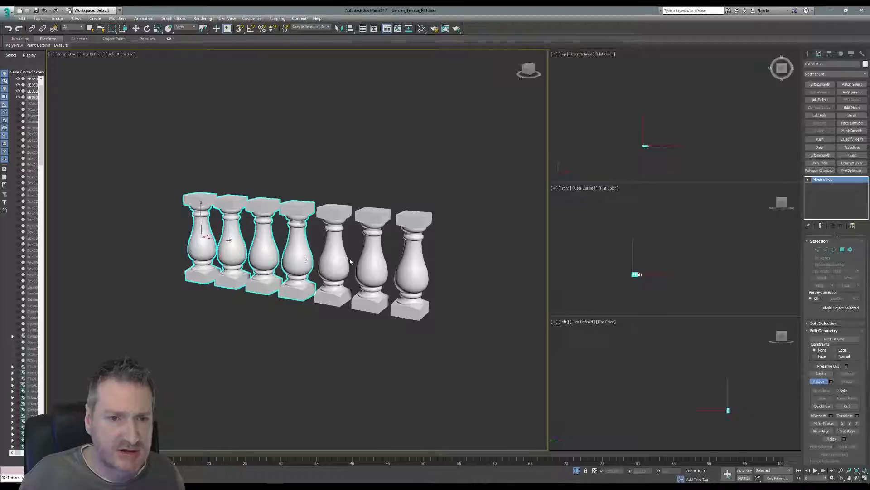
{"action": "left_click", "coordinate": [335, 258]}
{"action": "left_click", "coordinate": [373, 262]}
{"action": "left_click", "coordinate": [408, 271]}
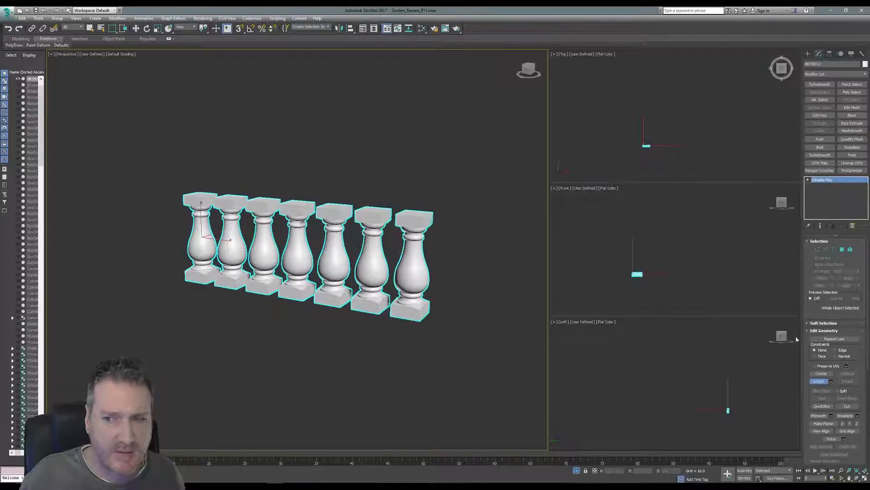
{"action": "left_click", "coordinate": [819, 381]}
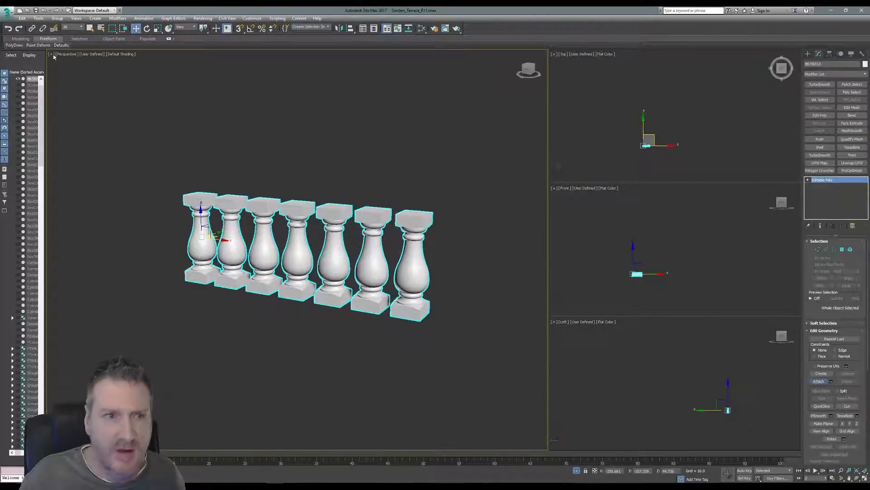
- End the isolation to bring back the rest of the terrace around the combined balusters
{"action": "left_click", "coordinate": [38, 18]}
{"action": "left_click", "coordinate": [51, 90]}
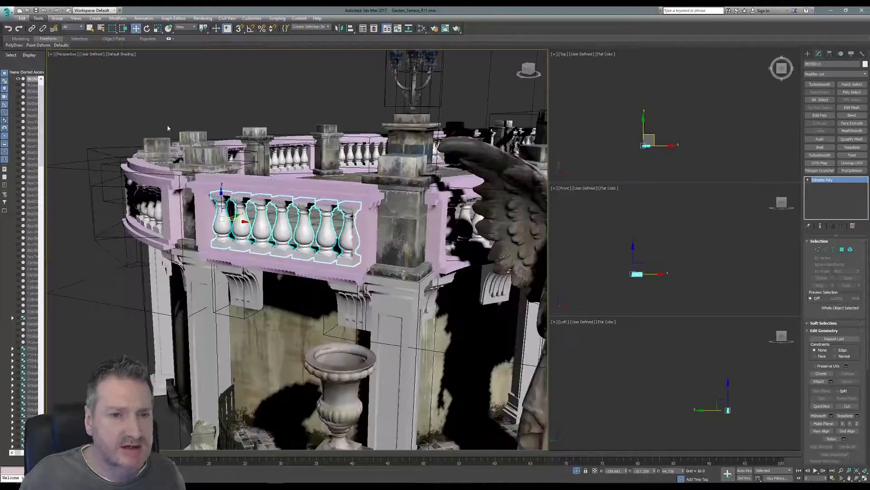
{"action": "middle_click_drag", "start_coordinate": [401, 279], "coordinate": [277, 269]}
{"action": "scroll", "coordinate": [297, 274], "scroll_direction": "down", "scroll_amount": 3}
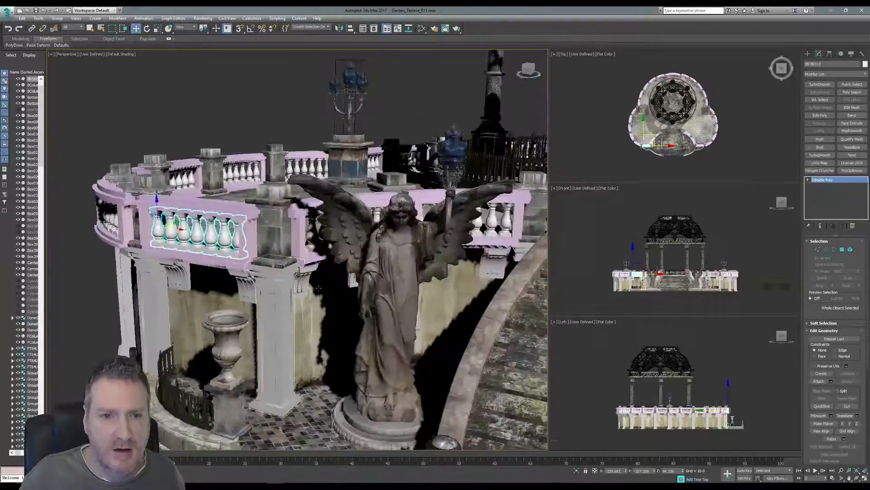
{"action": "middle_click_drag", "start_coordinate": [344, 290], "coordinate": [307, 253]}
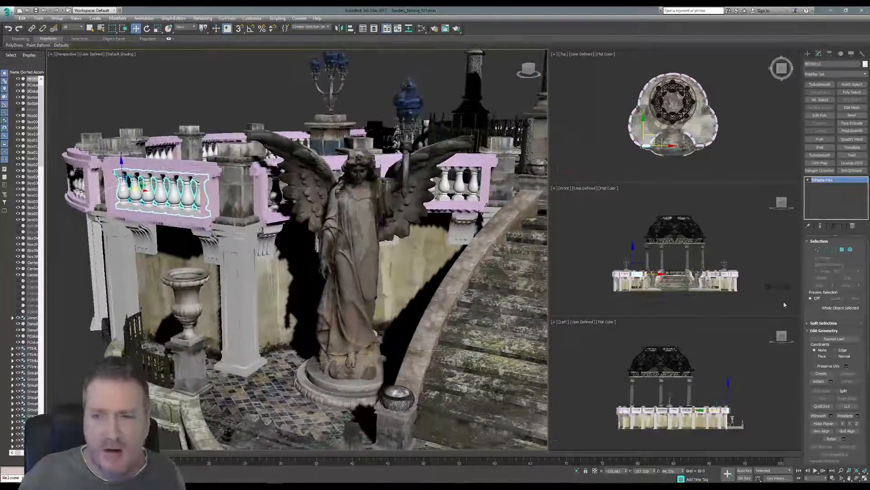
- Paste the copied UV channel onto map channel 1 of the combined balusters with the Channel Info utility, and close Map Channel Info
{"action": "left_click", "coordinate": [863, 55]}
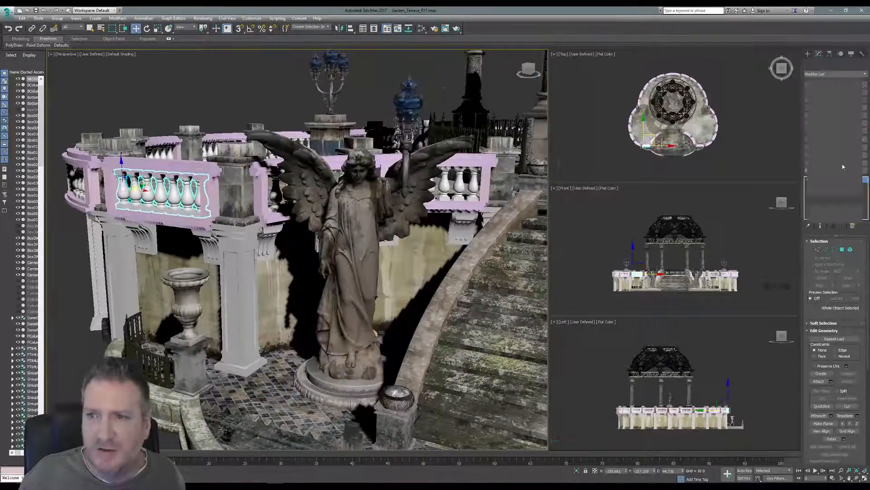
{"action": "left_click", "coordinate": [834, 191]}
{"action": "left_click", "coordinate": [834, 214]}
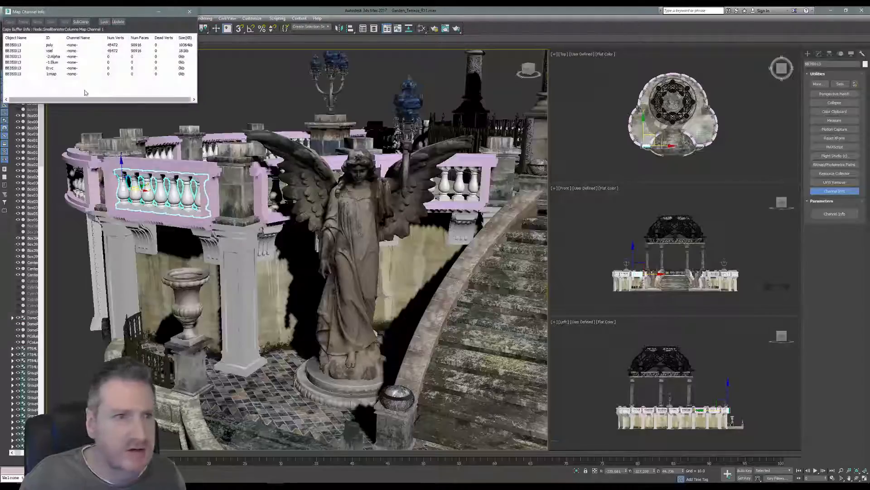
{"action": "right_click", "coordinate": [56, 74]}
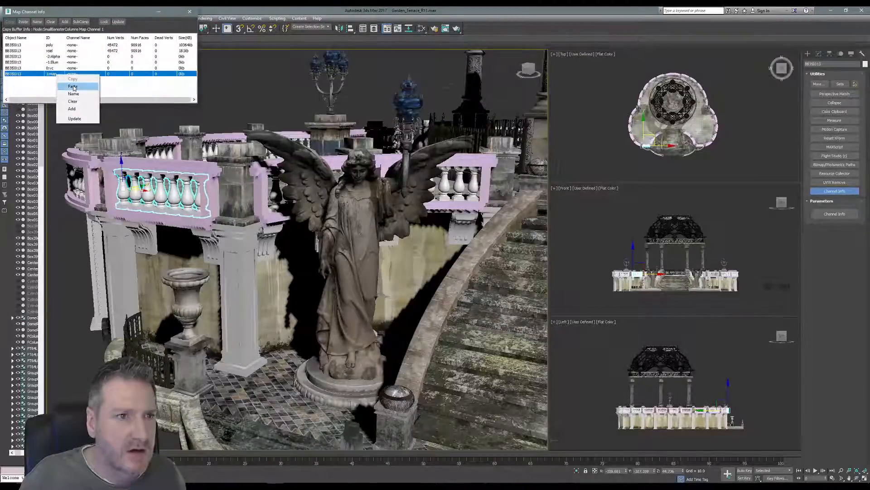
{"action": "left_click", "coordinate": [73, 87]}
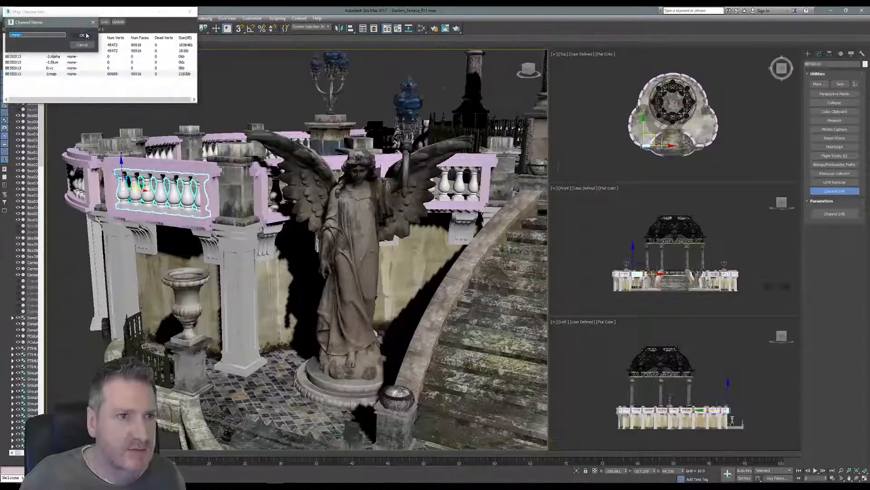
{"action": "left_click", "coordinate": [189, 11]}
- Assign the Standard material that uses the Map #63 bitmap to the combined balusters, and close the Slate Material Editor
{"action": "left_click", "coordinate": [422, 28]}
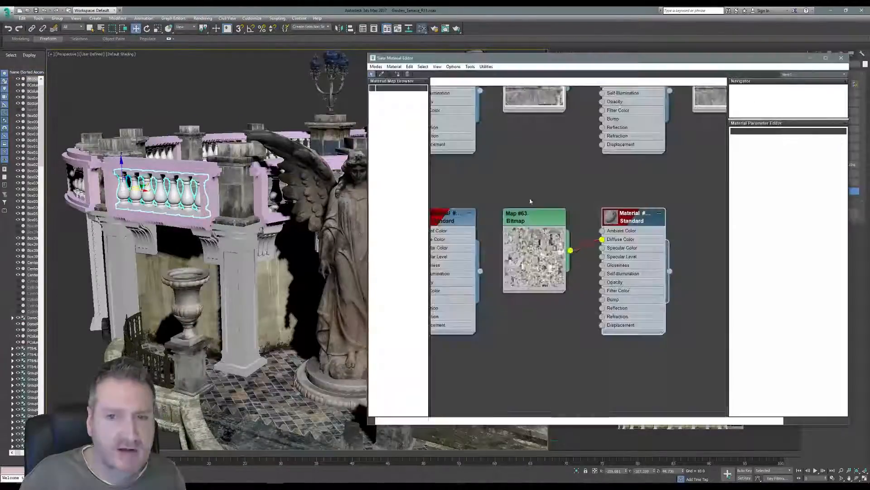
{"action": "right_click", "coordinate": [635, 221]}
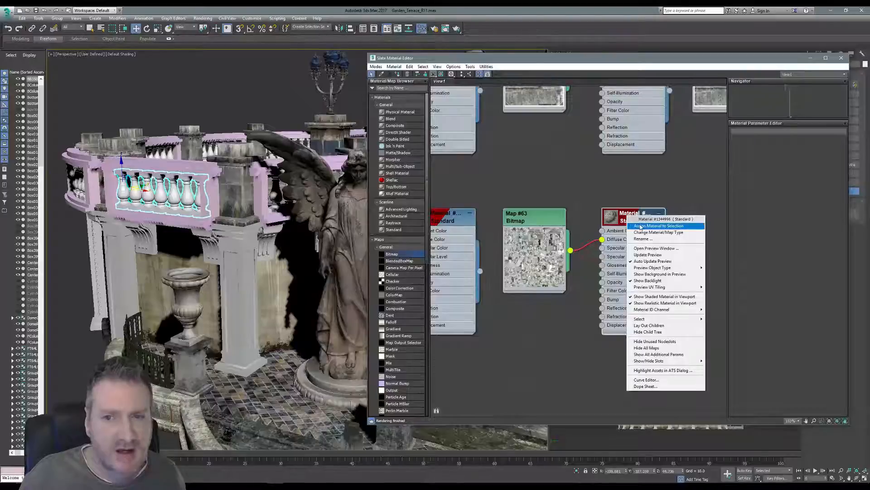
{"action": "left_click", "coordinate": [640, 226]}
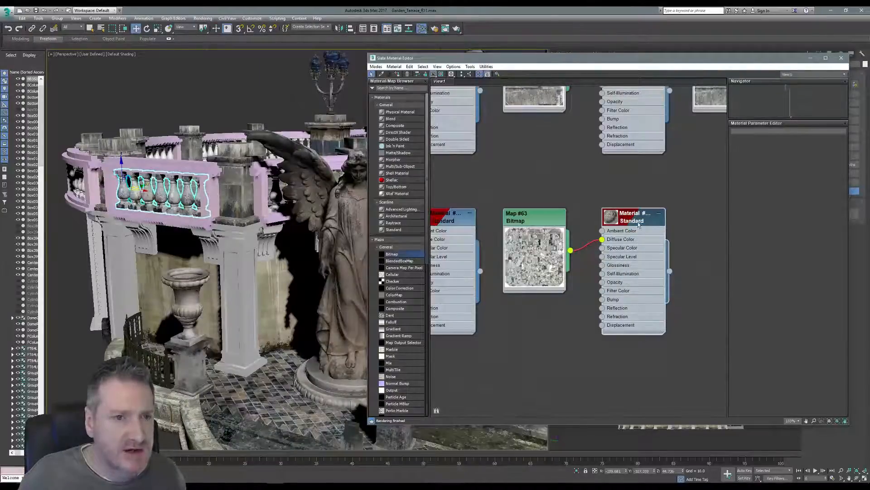
{"action": "middle_click_drag", "start_coordinate": [207, 213], "coordinate": [240, 209], "text": "alt"}
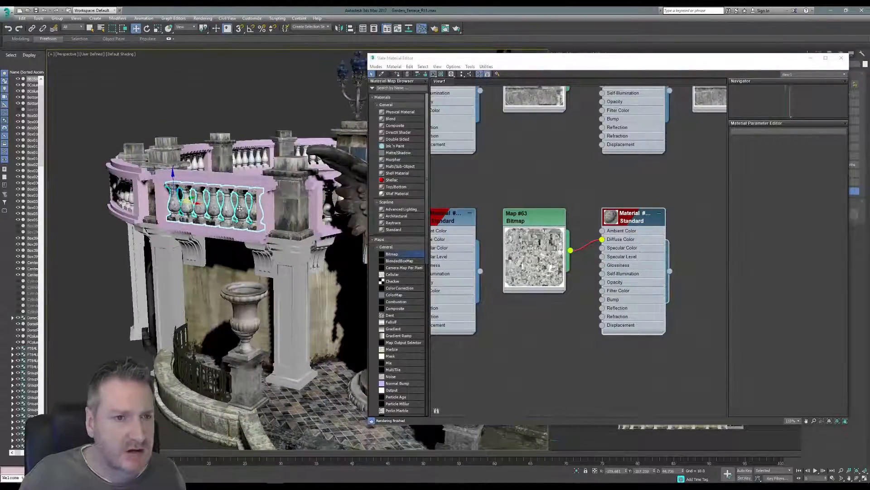
{"action": "scroll", "coordinate": [239, 209], "scroll_direction": "up", "scroll_amount": 8}
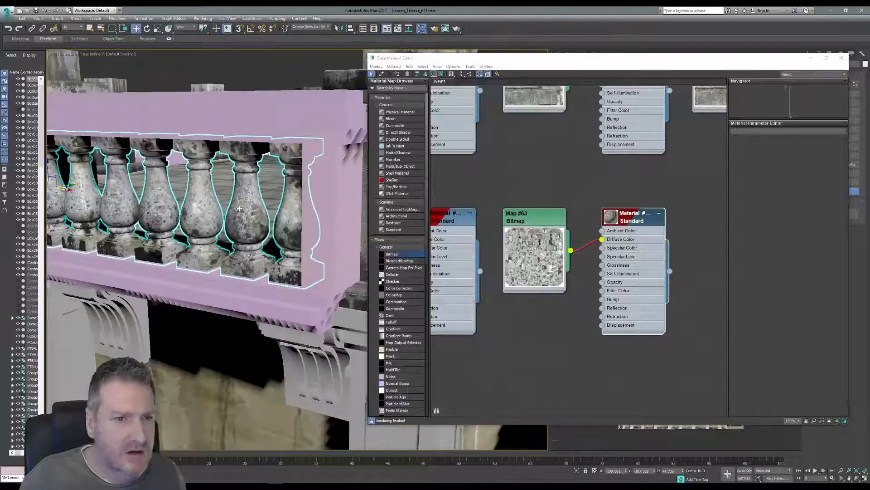
{"action": "left_click", "coordinate": [843, 60]}
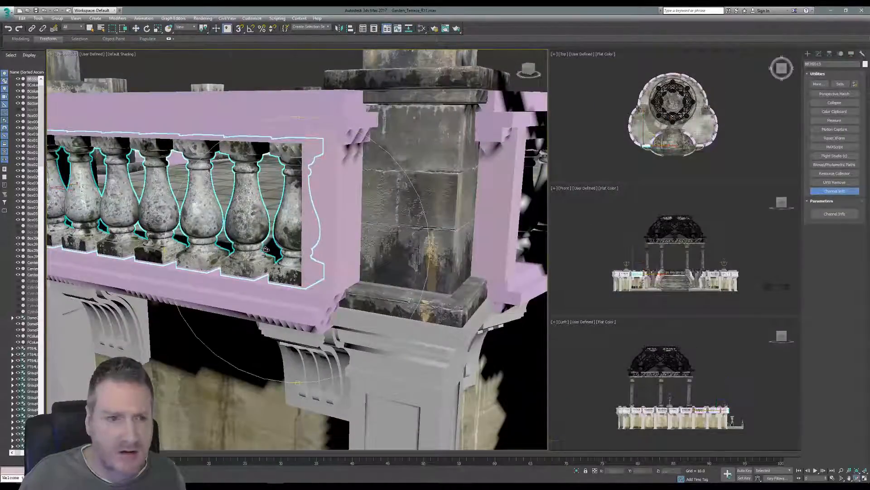
- Examine the newly textured balusters from several angles and switch to the SmallBanisterColumns project in Mari
{"action": "mouse_move", "coordinate": [266, 248]}
{"action": "middle_mouse_down", "text": "alt"}
{"action": "mouse_move", "coordinate": [356, 243]}
{"action": "mouse_move", "coordinate": [252, 254]}
{"action": "mouse_move", "coordinate": [267, 246]}
{"action": "middle_mouse_up", "text": "alt"}
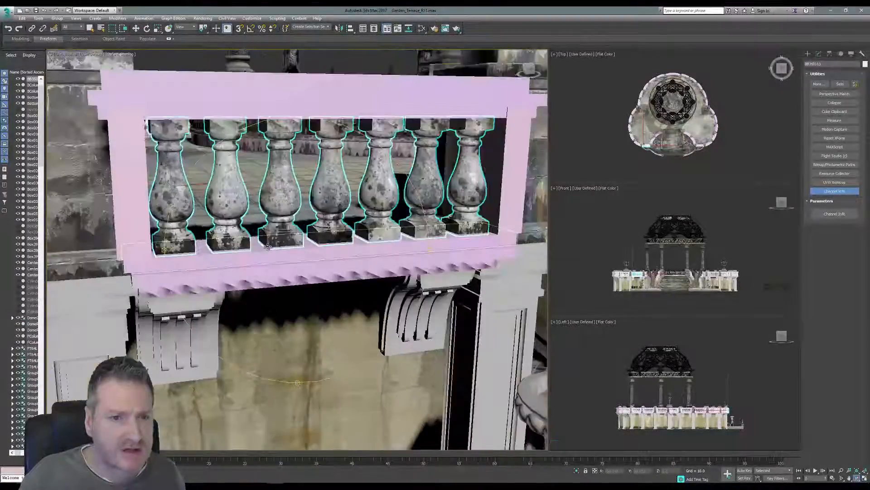
{"action": "middle_click_drag", "start_coordinate": [333, 244], "coordinate": [279, 252], "text": "alt"}
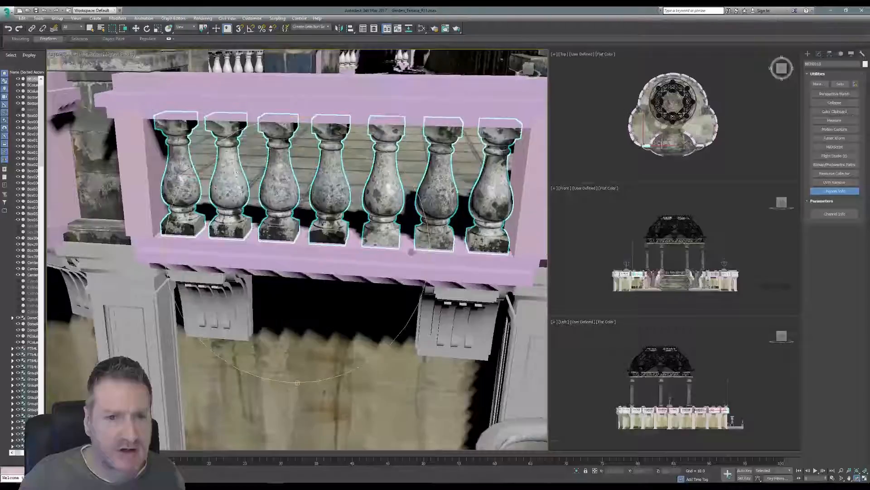
{"action": "left_click", "coordinate": [832, 10]}
{"action": "key", "text": "alt+Tab"}
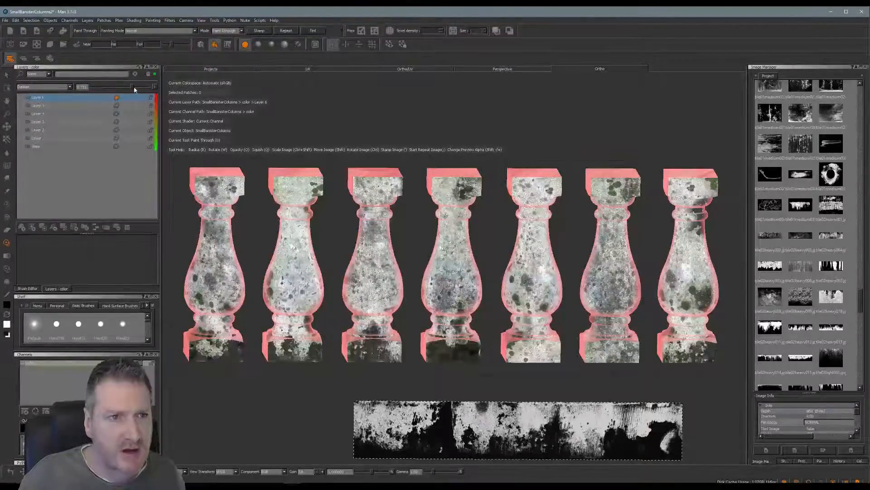
- Lower the opacity of the top paint layer and export the color channel flattened over SmallBanisterColumns_Painted_R2.tga
{"action": "left_click_drag", "start_coordinate": [132, 87], "coordinate": [119, 91]}
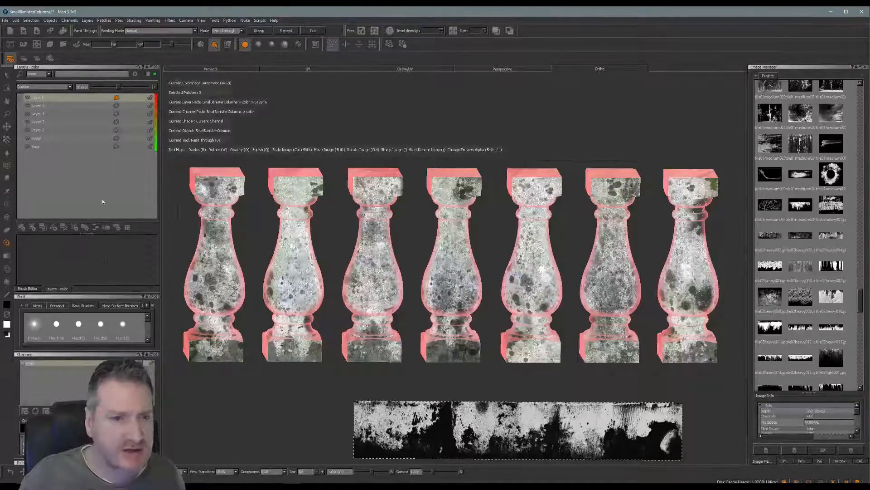
{"action": "right_click", "coordinate": [79, 168]}
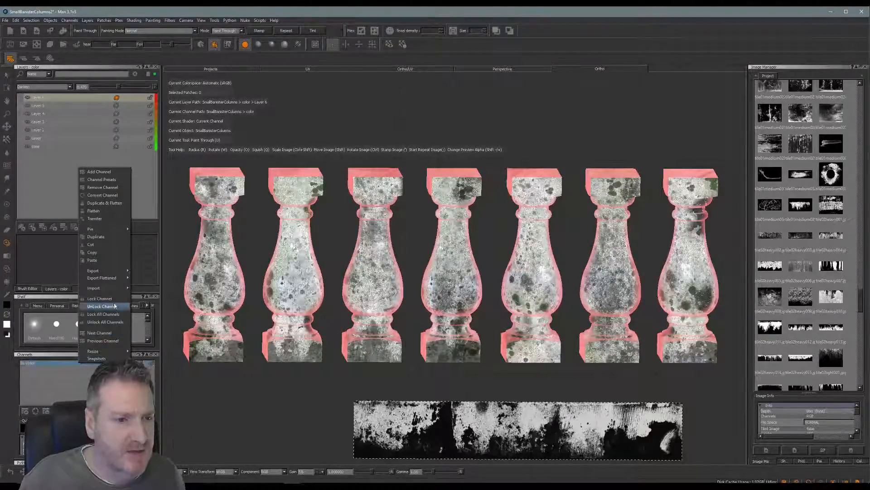
{"action": "mouse_move", "coordinate": [113, 278]}
{"action": "left_click", "coordinate": [154, 295]}
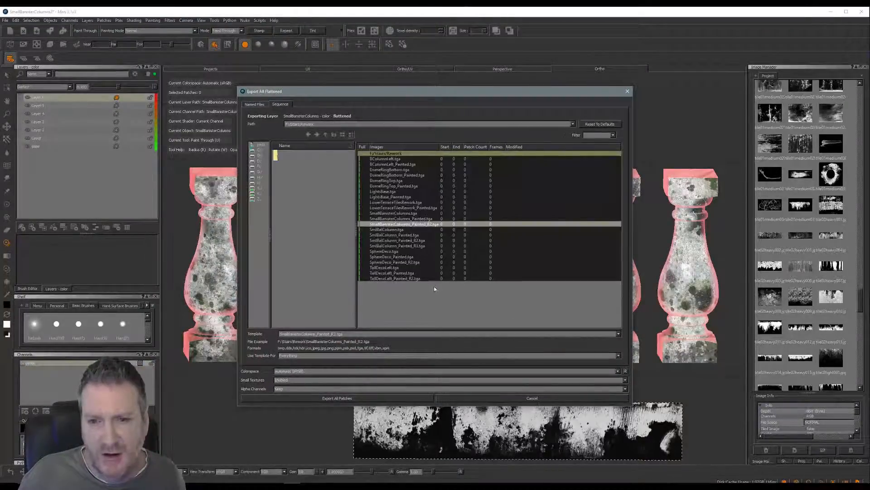
{"action": "left_click", "coordinate": [337, 398]}
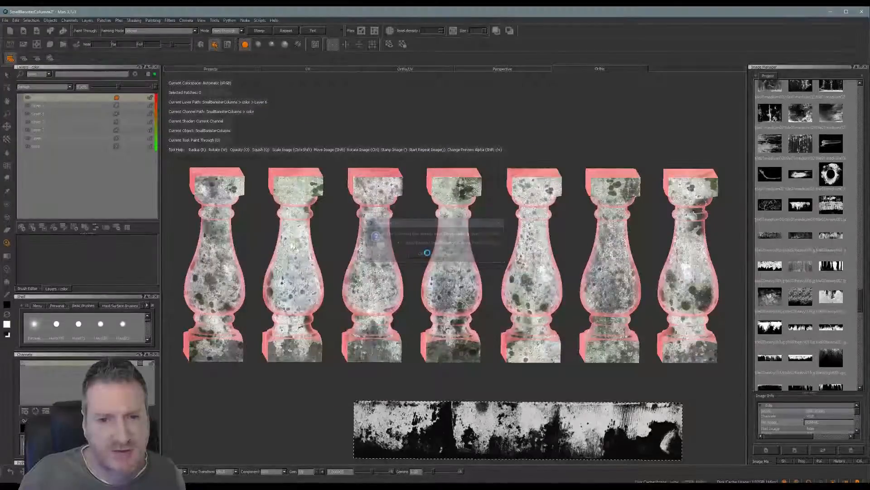
{"action": "left_click", "coordinate": [426, 253]}
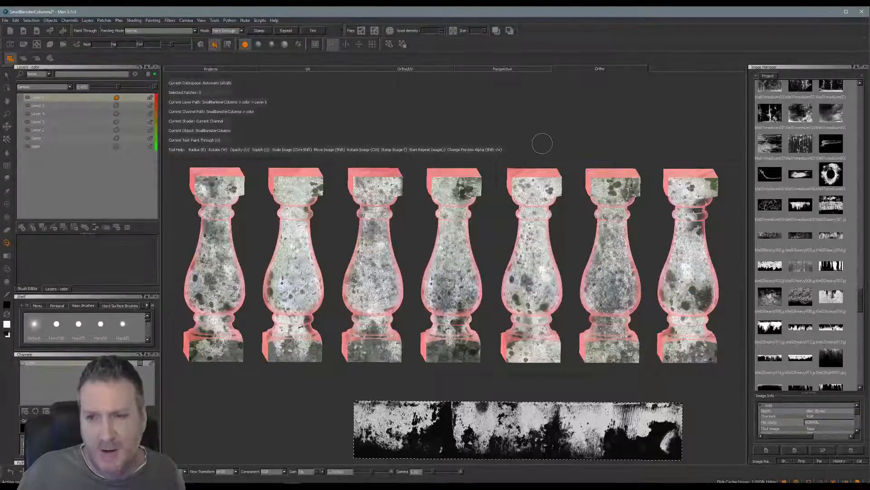
- Switch to 3ds Max, reload the Map #63 bitmap in the Slate Material Editor, and close the editor
{"action": "left_click", "coordinate": [830, 11]}
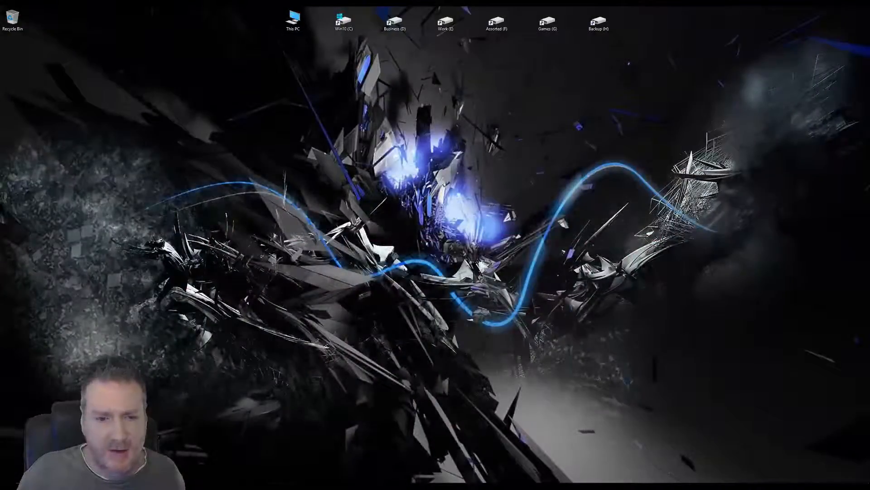
{"action": "key", "text": "alt+Tab"}
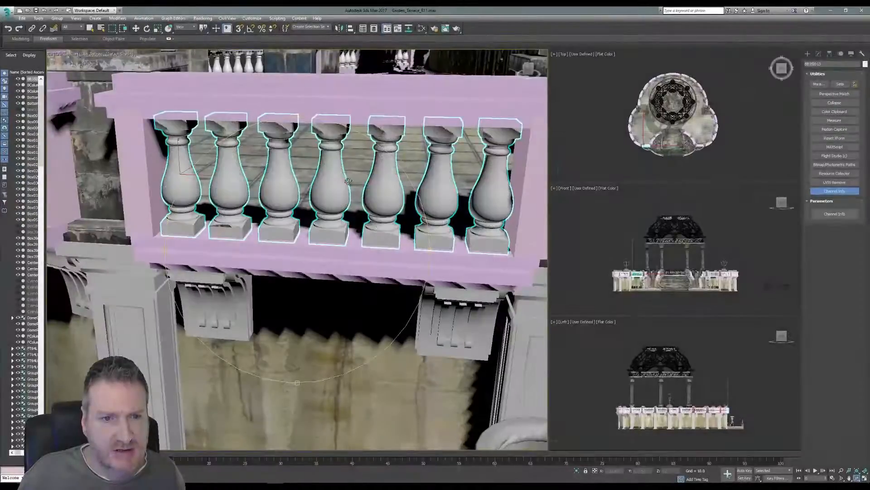
{"action": "left_click", "coordinate": [424, 28]}
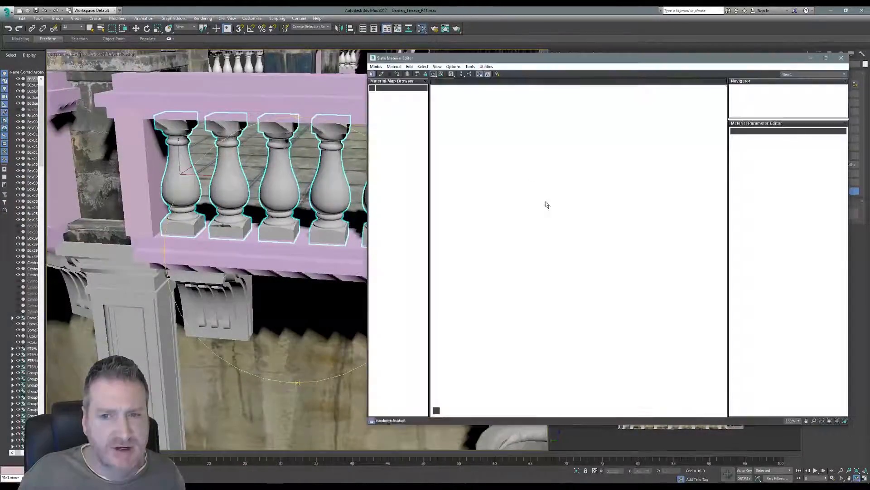
{"action": "left_click", "coordinate": [528, 219]}
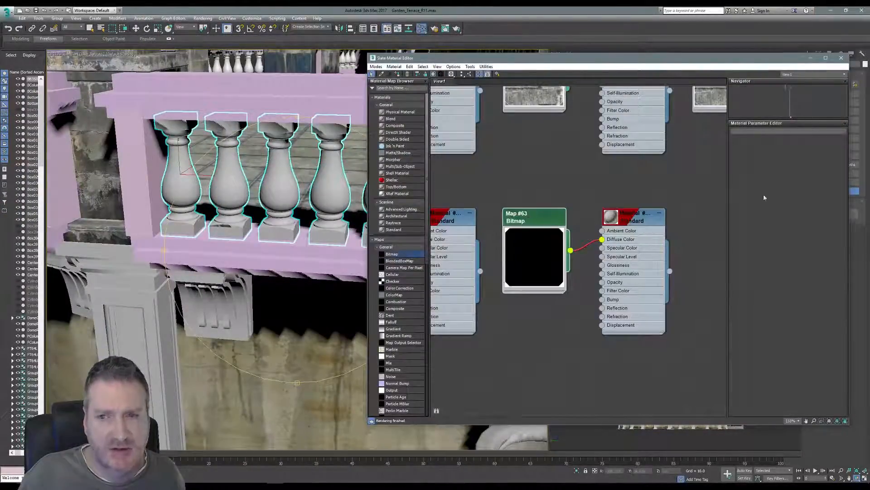
{"action": "double_click", "coordinate": [541, 215]}
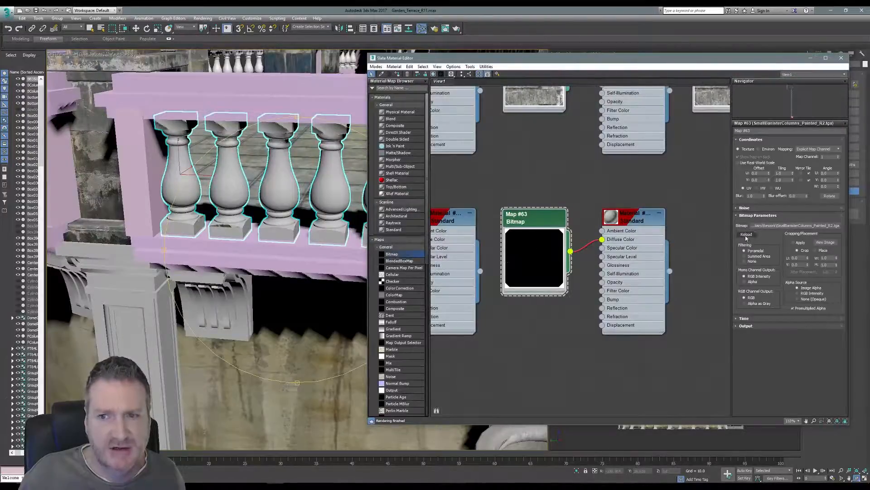
{"action": "left_click", "coordinate": [746, 235]}
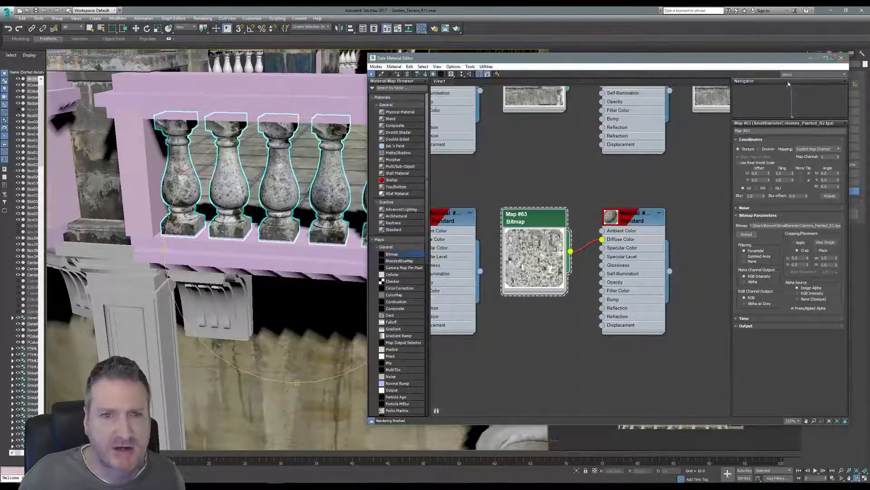
{"action": "left_click", "coordinate": [841, 58]}
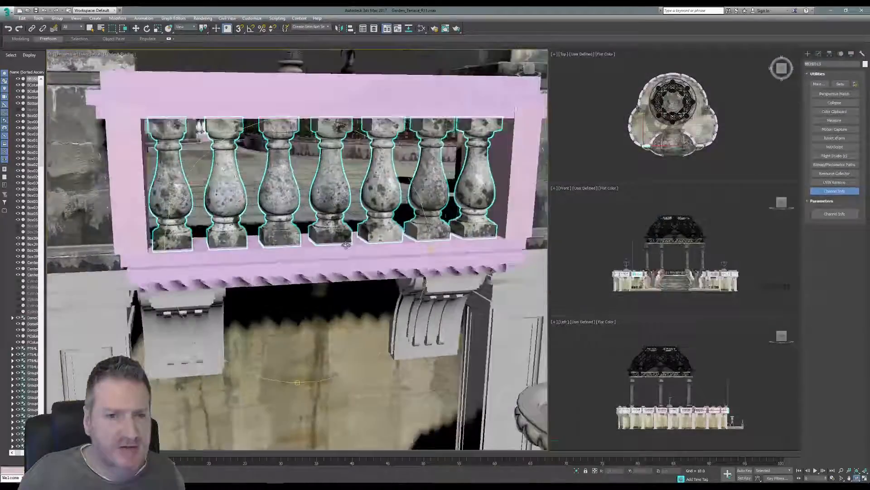
- Examine the retextured balusters and the still untextured railing sections around both sides of the terrace
{"action": "middle_click_drag", "start_coordinate": [345, 245], "coordinate": [238, 245], "text": "alt"}
{"action": "scroll", "coordinate": [336, 263], "scroll_direction": "down", "scroll_amount": 5}
{"action": "left_click_drag", "start_coordinate": [299, 258], "coordinate": [272, 253]}
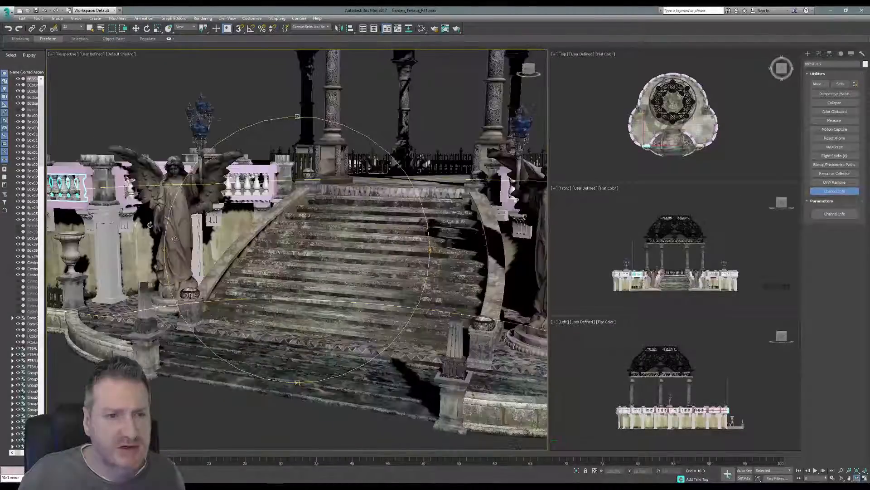
{"action": "scroll", "coordinate": [272, 247], "scroll_direction": "down", "scroll_amount": 3}
{"action": "middle_click_drag", "start_coordinate": [462, 266], "coordinate": [479, 277]}
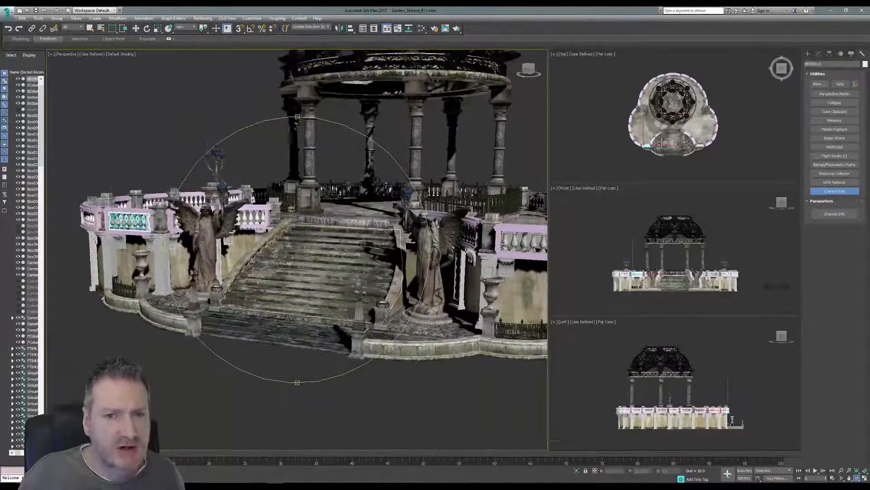
{"action": "left_click_drag", "start_coordinate": [236, 272], "coordinate": [305, 268]}
{"action": "middle_click_drag", "start_coordinate": [305, 267], "coordinate": [274, 254]}
{"action": "left_click_drag", "start_coordinate": [273, 255], "coordinate": [321, 259]}
{"action": "left_click_drag", "start_coordinate": [411, 316], "coordinate": [422, 304]}
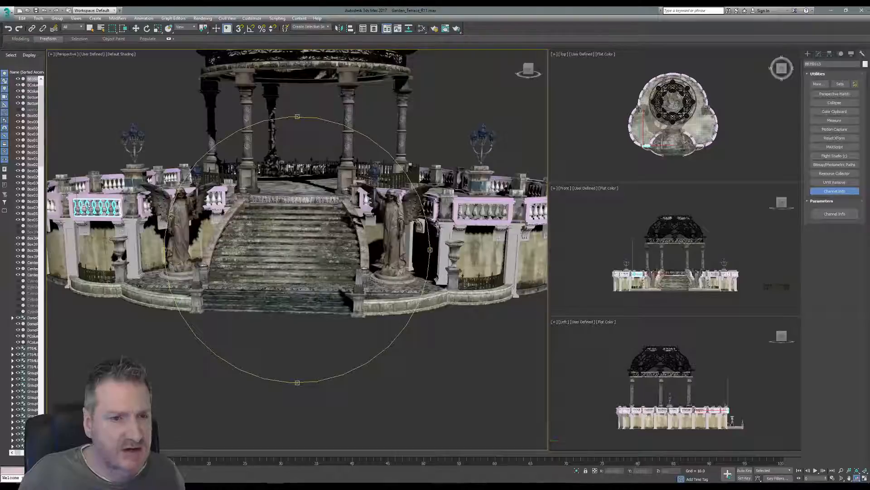
{"action": "left_click_drag", "start_coordinate": [167, 294], "coordinate": [321, 252]}
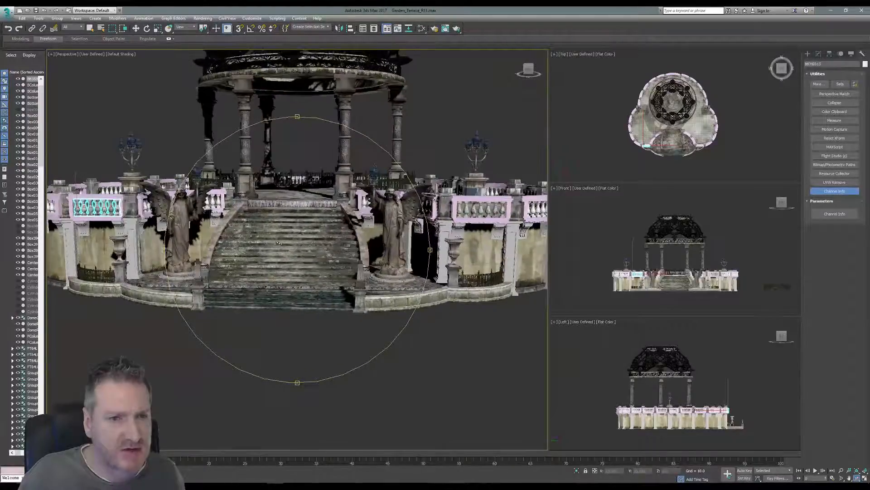
{"action": "middle_click_drag", "start_coordinate": [272, 240], "coordinate": [290, 258]}
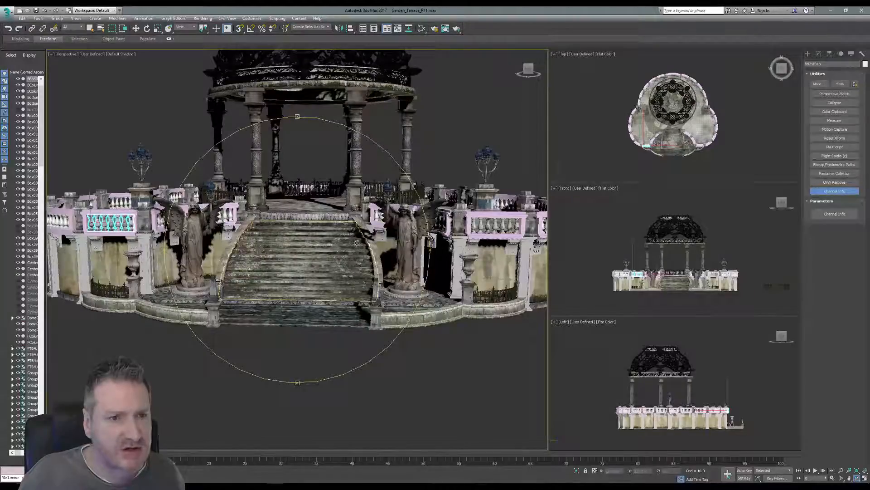
{"action": "left_click_drag", "start_coordinate": [360, 250], "coordinate": [133, 231]}
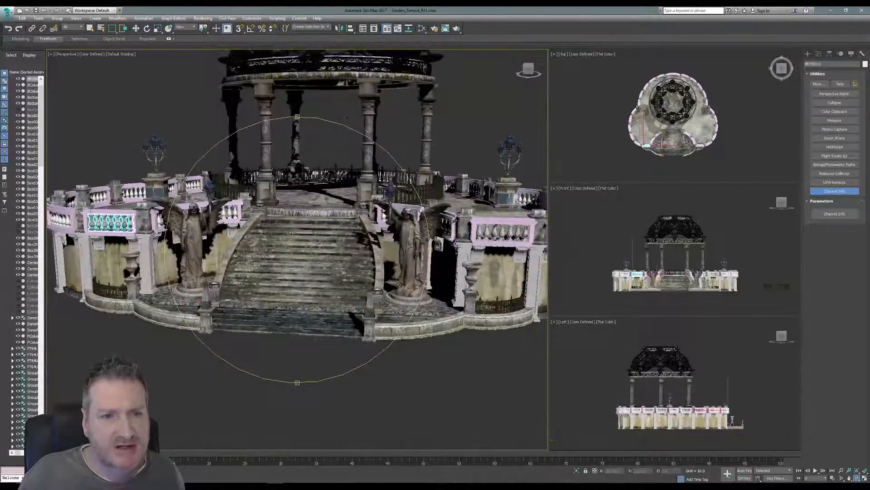
{"action": "left_click_drag", "start_coordinate": [296, 239], "coordinate": [271, 230]}
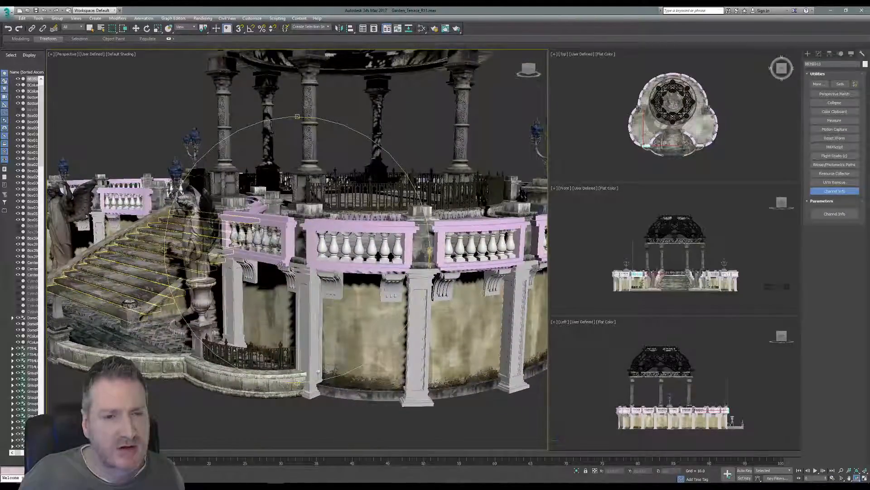
{"action": "left_click_drag", "start_coordinate": [282, 265], "coordinate": [348, 327]}
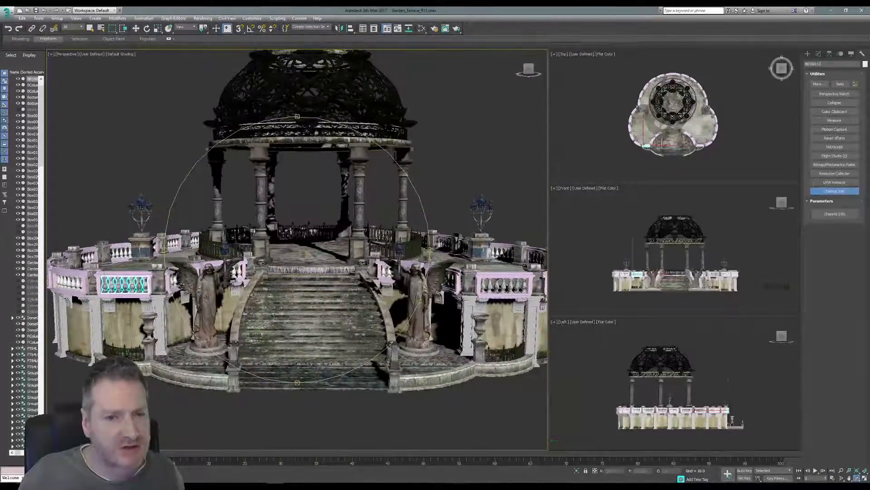
{"action": "left_click_drag", "start_coordinate": [335, 277], "coordinate": [261, 314]}
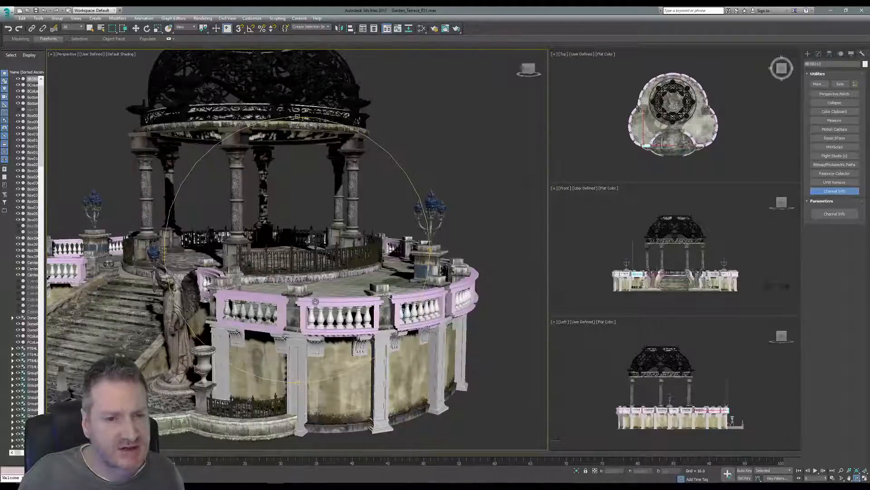
{"action": "left_click_drag", "start_coordinate": [316, 302], "coordinate": [324, 295]}
{"action": "scroll", "coordinate": [334, 297], "scroll_direction": "up", "scroll_amount": 2}
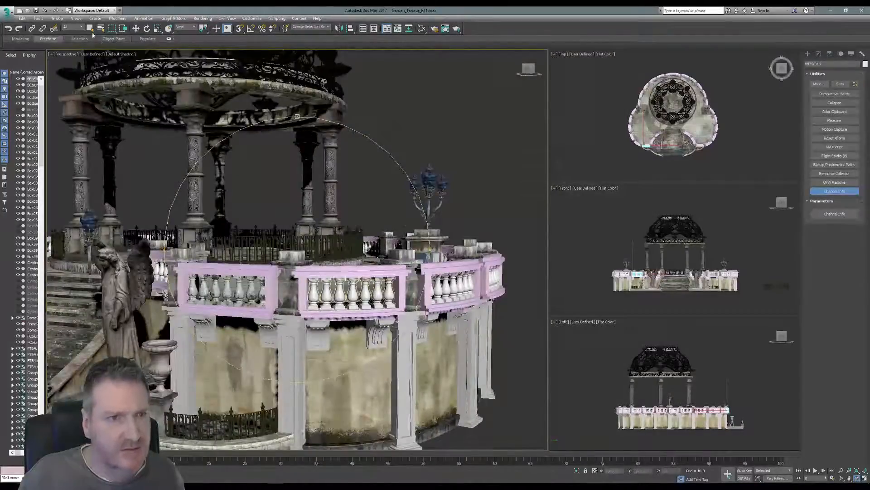
- Isolate an untextured group of seven balusters on the opposite side of the staircase and ungroup it
{"action": "key", "text": "q"}
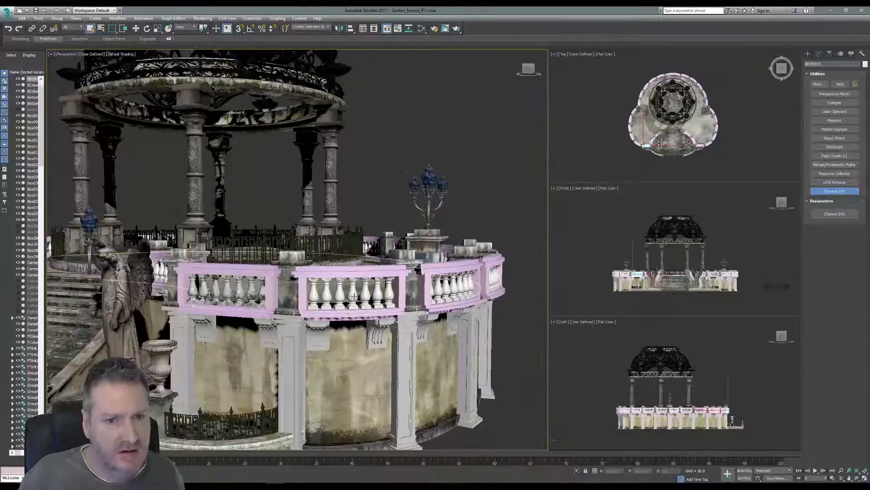
{"action": "left_click", "coordinate": [353, 296]}
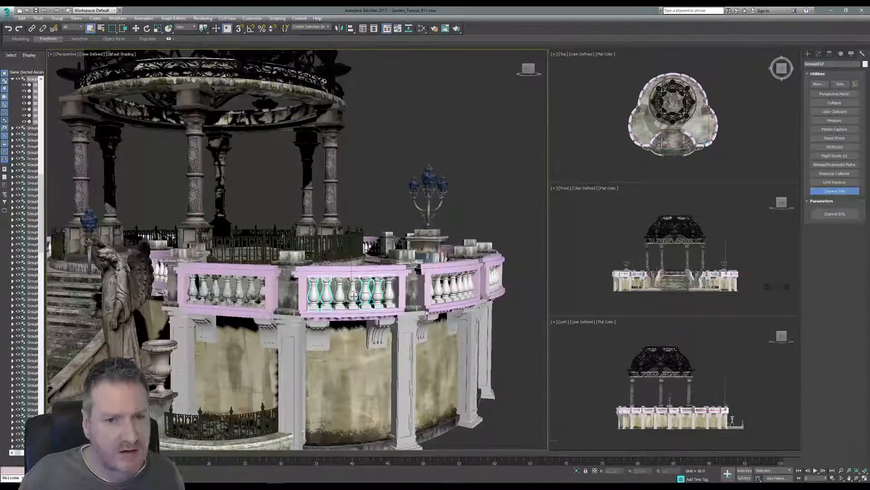
{"action": "left_click", "coordinate": [818, 55]}
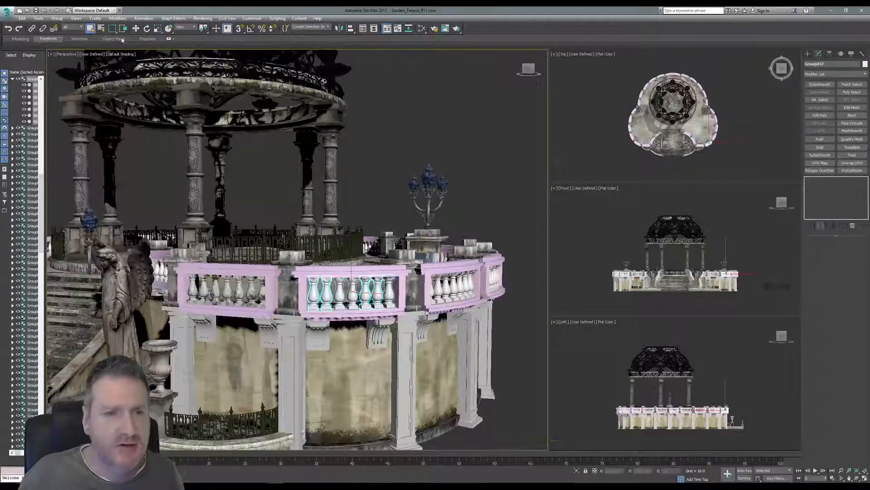
{"action": "left_click", "coordinate": [39, 18]}
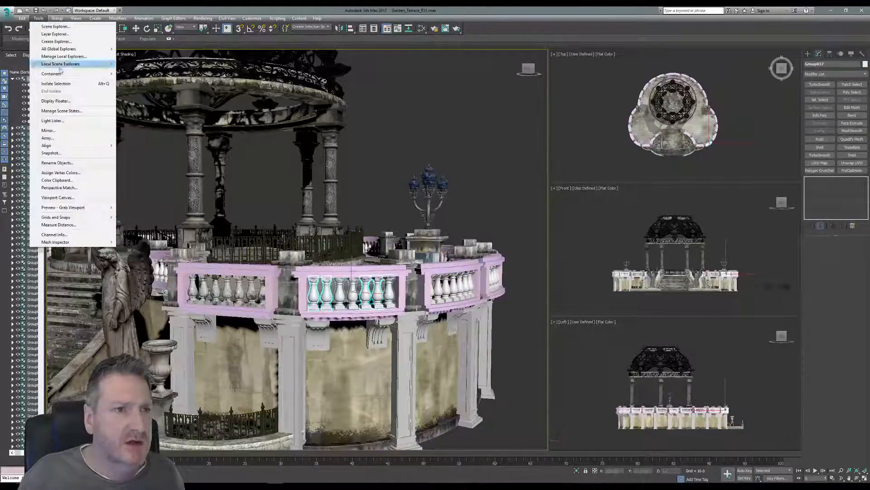
{"action": "left_click", "coordinate": [52, 84]}
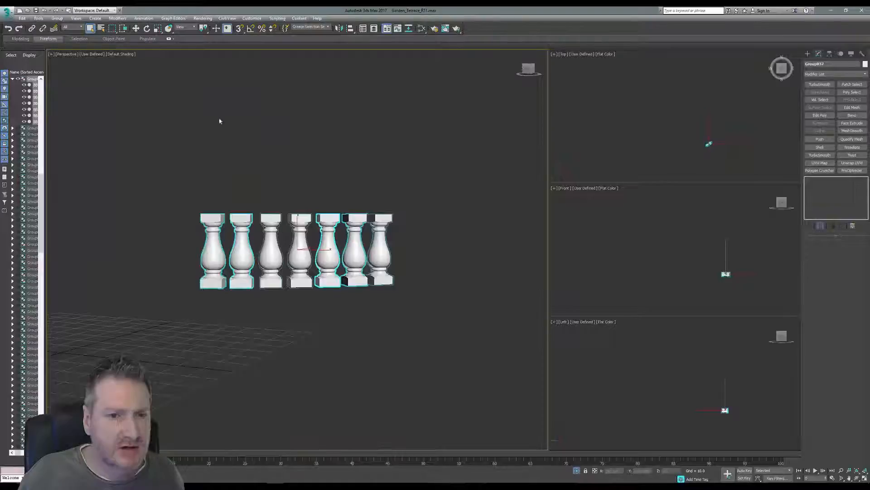
{"action": "left_click", "coordinate": [57, 18]}
{"action": "left_click", "coordinate": [67, 34]}
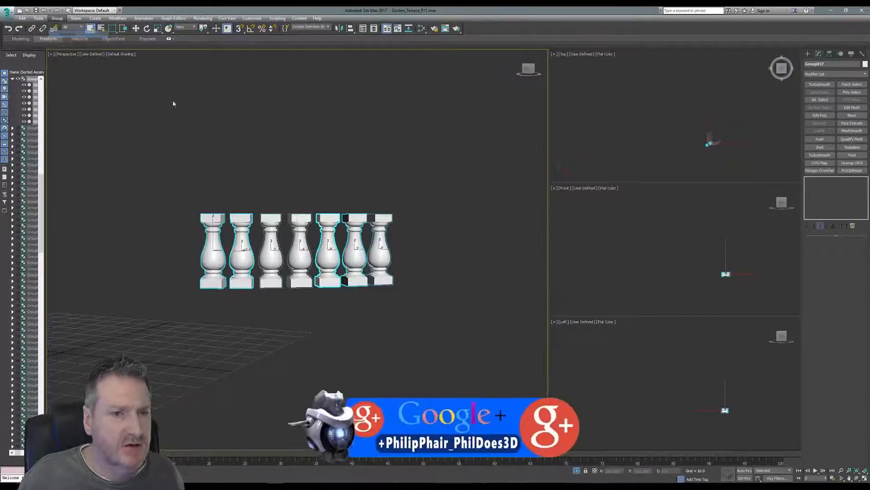
- Attach the other six isolated balusters to the first one so that all seven form a single editable poly
{"action": "left_click", "coordinate": [270, 167]}
{"action": "left_click", "coordinate": [216, 235]}
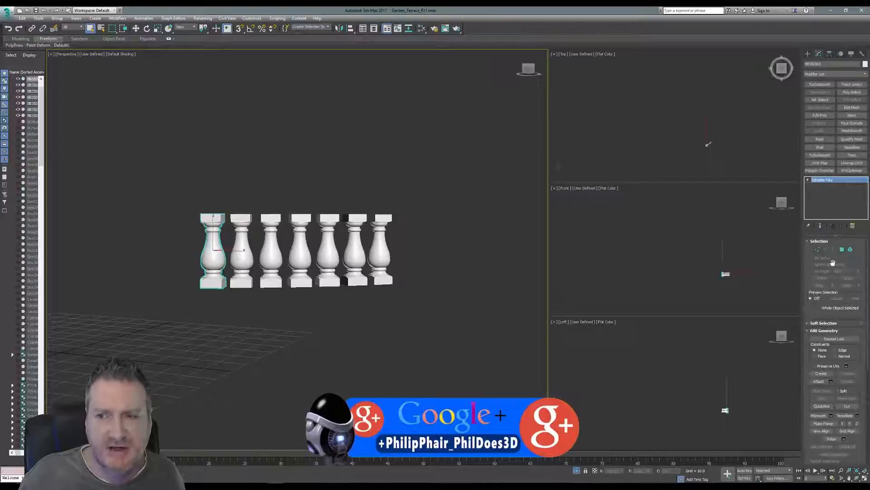
{"action": "left_click", "coordinate": [818, 381]}
{"action": "left_click", "coordinate": [247, 257]}
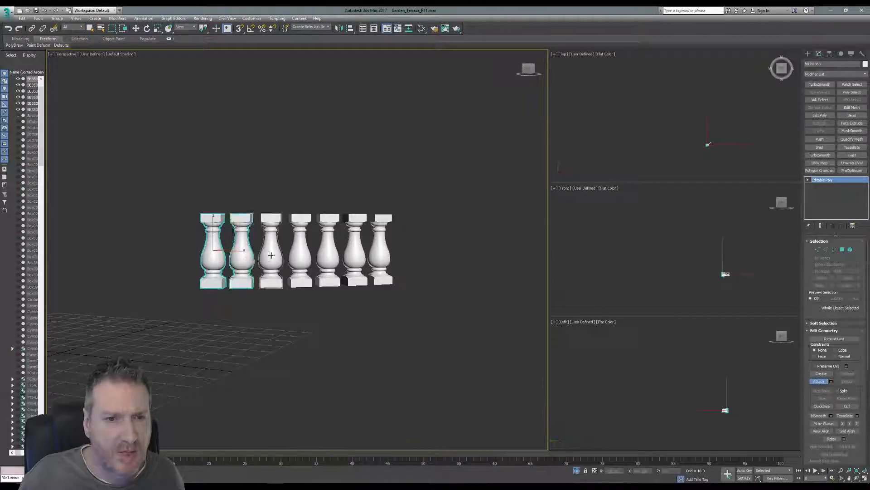
{"action": "left_click", "coordinate": [271, 254]}
{"action": "left_click", "coordinate": [305, 252]}
{"action": "left_click", "coordinate": [328, 259]}
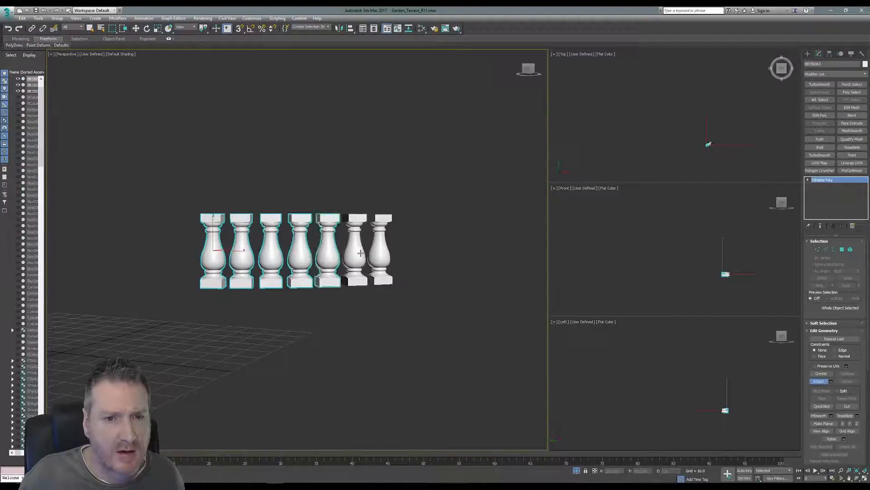
{"action": "left_click", "coordinate": [360, 253]}
{"action": "left_click", "coordinate": [379, 252]}
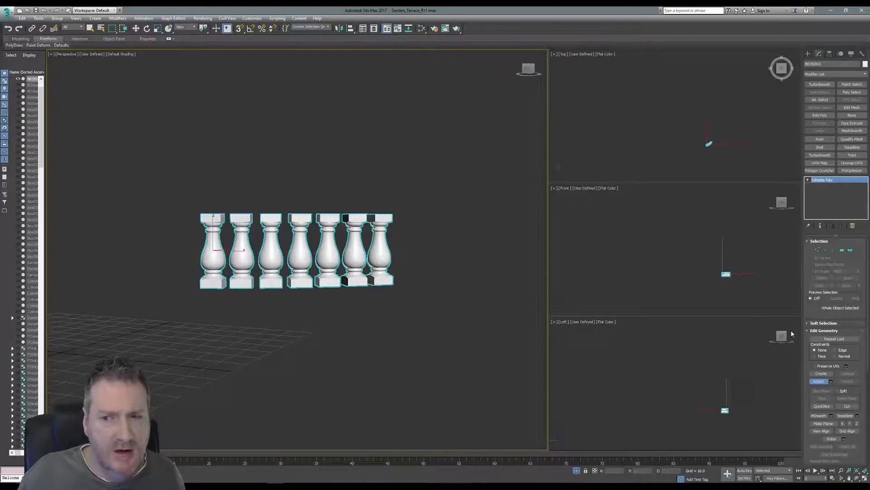
{"action": "left_click", "coordinate": [818, 381]}
- Activate the Move tool and end the isolation of the newly attached balusters to show the whole terrace again
{"action": "key", "text": "w"}
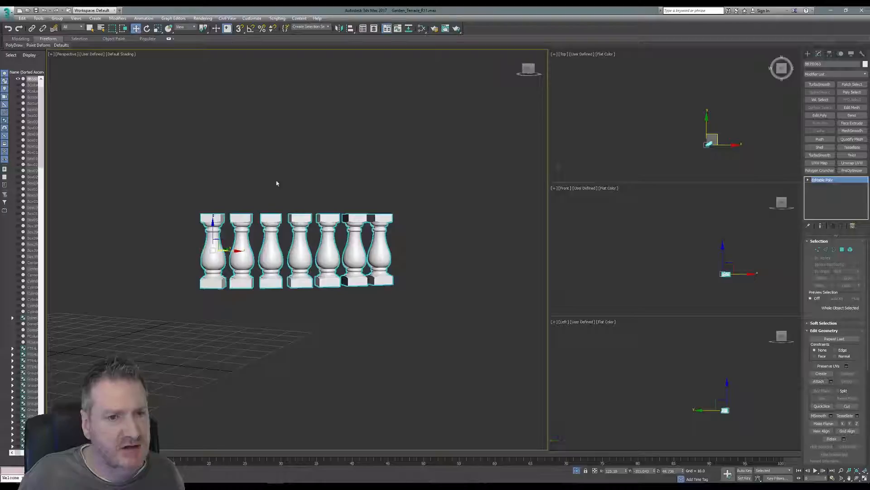
{"action": "left_click", "coordinate": [39, 19]}
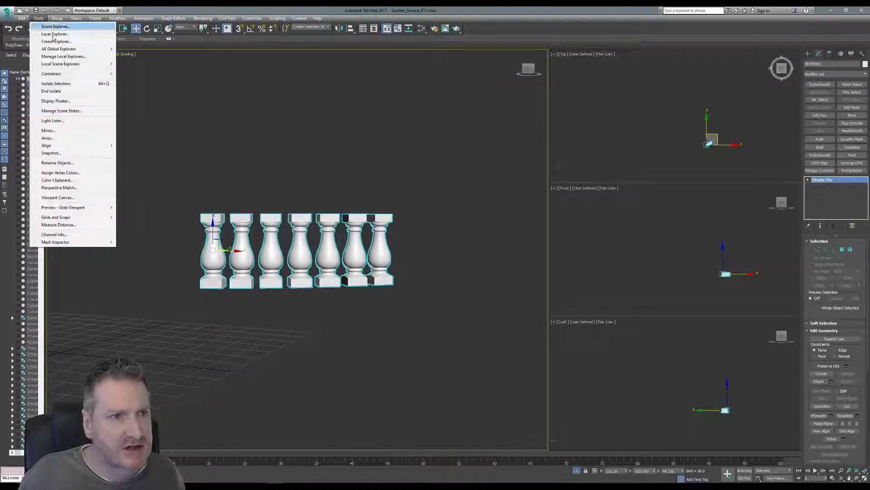
{"action": "left_click", "coordinate": [71, 91]}
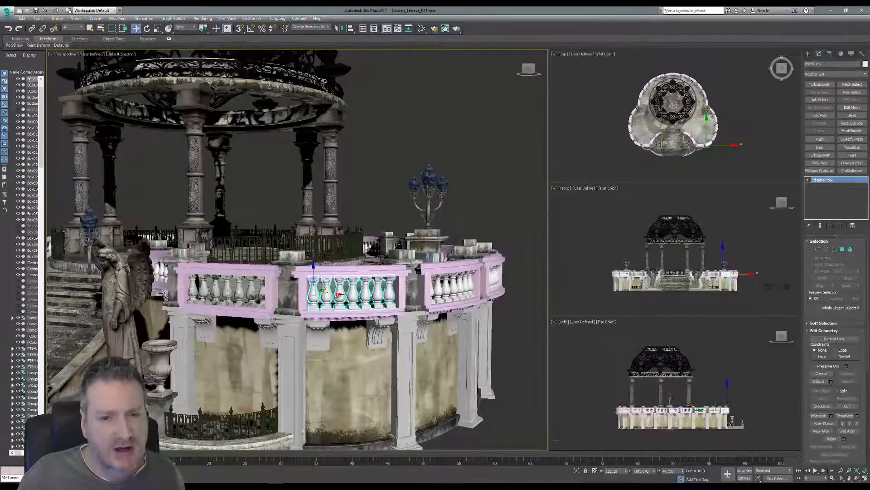
- Examine the newly attached balusters and the neighbouring railing sections along the terrace's curved outer wall
{"action": "left_click", "coordinate": [856, 478]}
{"action": "left_click_drag", "start_coordinate": [388, 290], "coordinate": [317, 286]}
{"action": "middle_click_drag", "start_coordinate": [372, 293], "coordinate": [296, 274]}
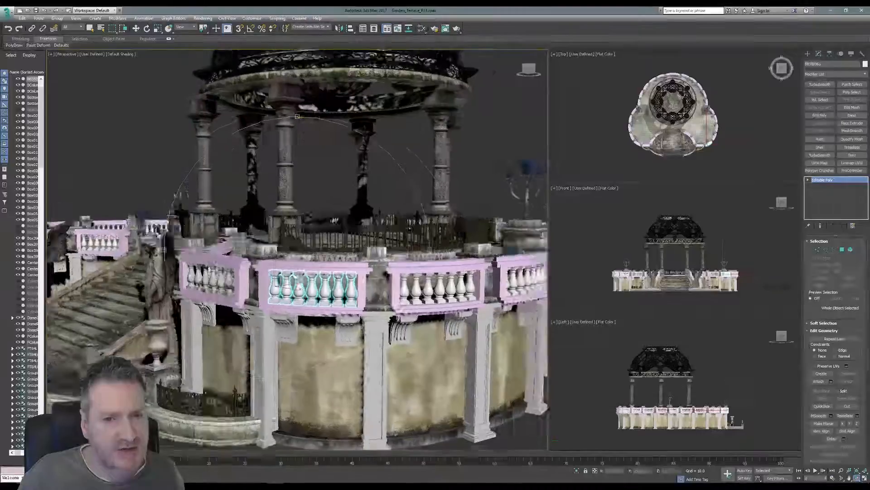
{"action": "left_click_drag", "start_coordinate": [296, 274], "coordinate": [300, 257]}
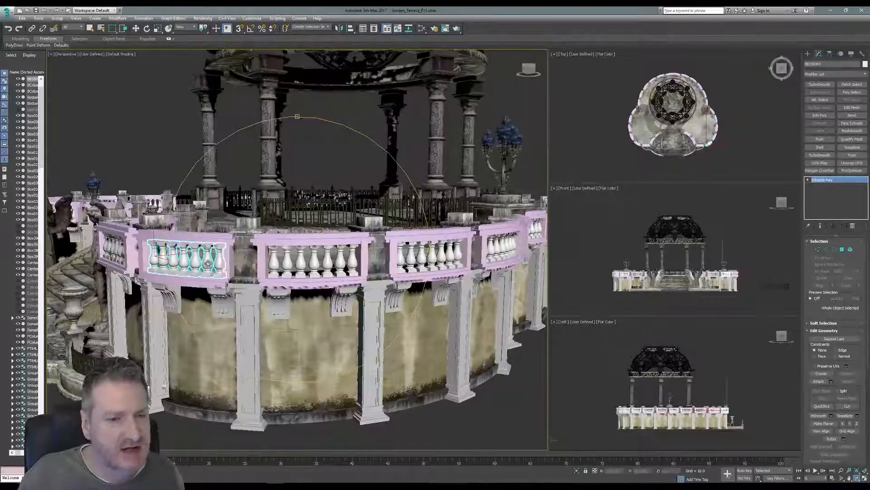
{"action": "left_click_drag", "start_coordinate": [289, 275], "coordinate": [308, 271]}
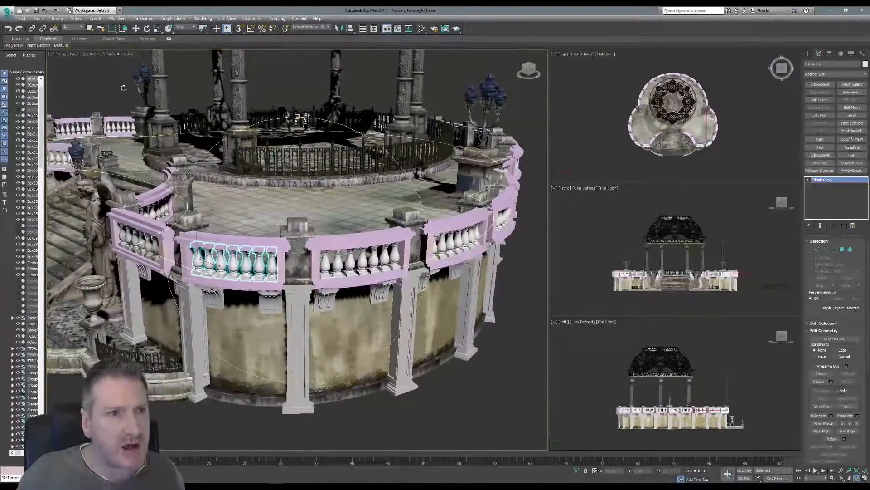
{"action": "left_click", "coordinate": [91, 29]}
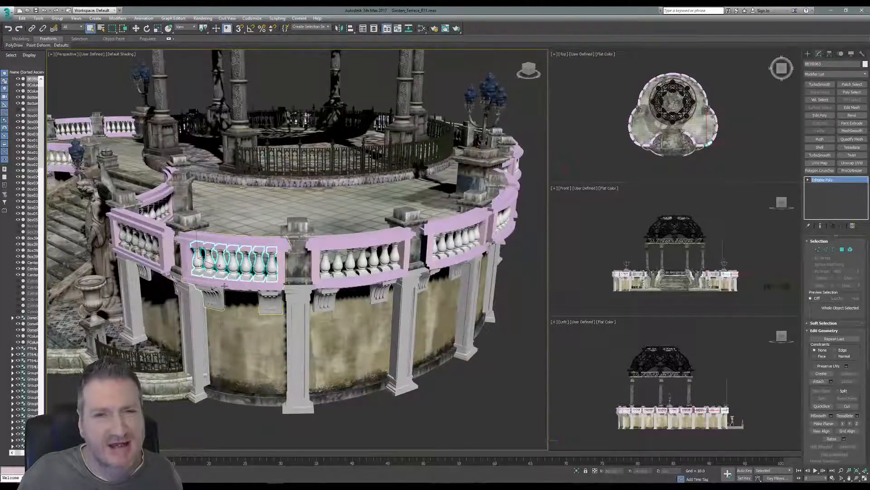
{"action": "middle_click_drag", "start_coordinate": [224, 285], "coordinate": [310, 256], "text": "alt"}
{"action": "scroll", "coordinate": [306, 256], "scroll_direction": "up", "scroll_amount": 2}
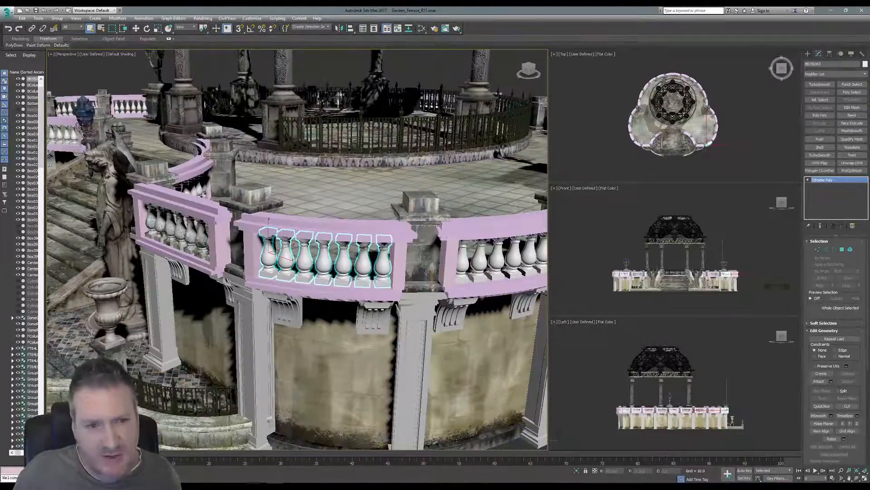
- Copy the 1:map UV channel from the textured SmallBanisterColumns balusters using the Channel Info utility
{"action": "left_click", "coordinate": [203, 230]}
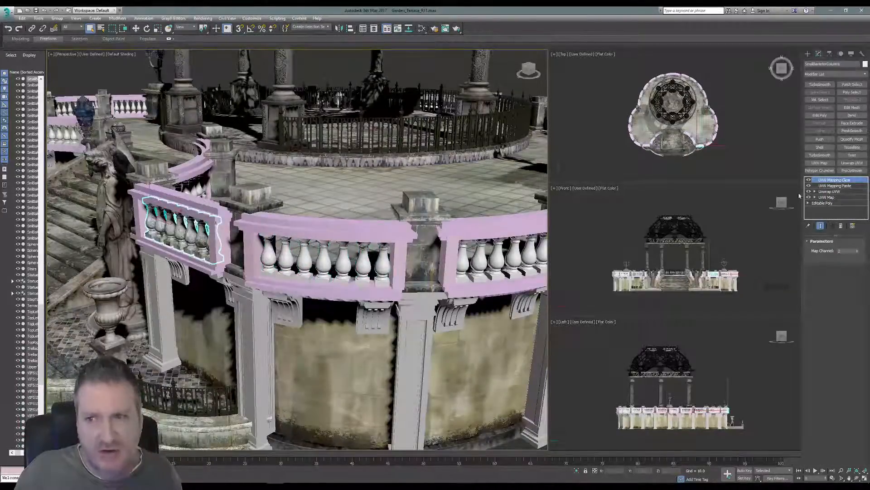
{"action": "left_click", "coordinate": [863, 54]}
{"action": "left_click", "coordinate": [834, 191]}
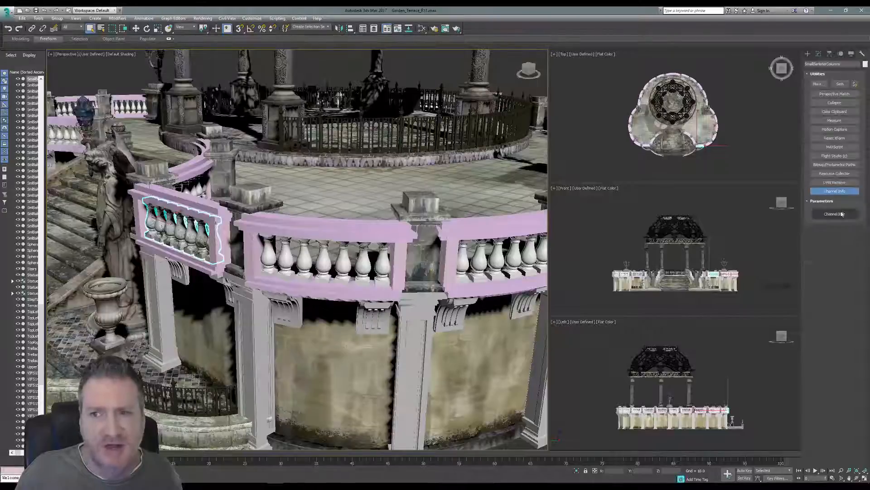
{"action": "left_click", "coordinate": [835, 213]}
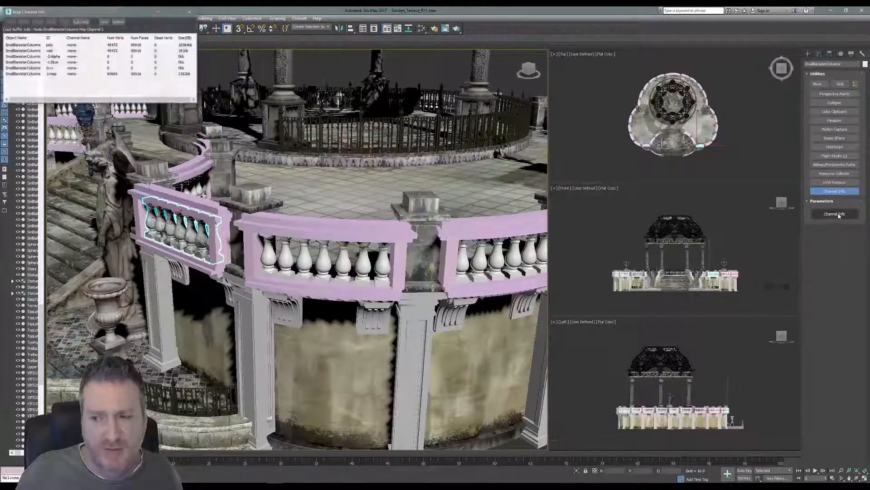
{"action": "right_click", "coordinate": [59, 74]}
{"action": "left_click", "coordinate": [87, 78]}
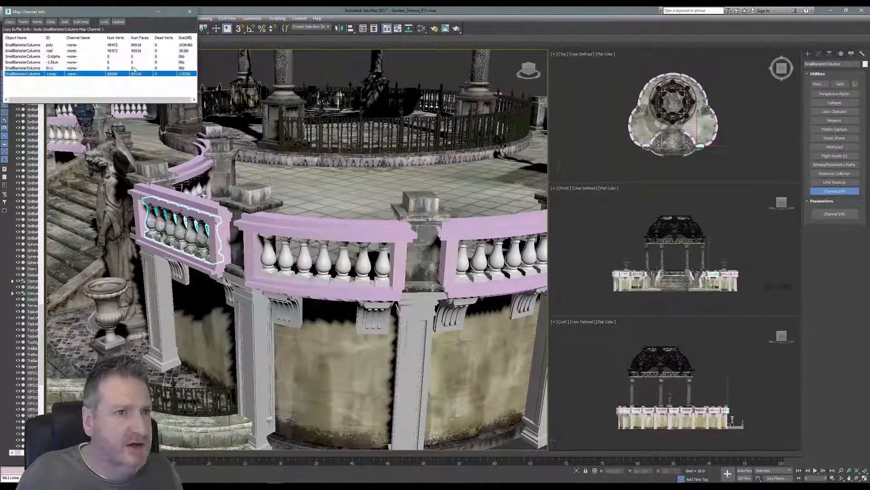
{"action": "left_click", "coordinate": [190, 13]}
- Paste the copied UV channel onto the 1:map channel of the newly attached seven-baluster object
{"action": "left_click", "coordinate": [324, 259]}
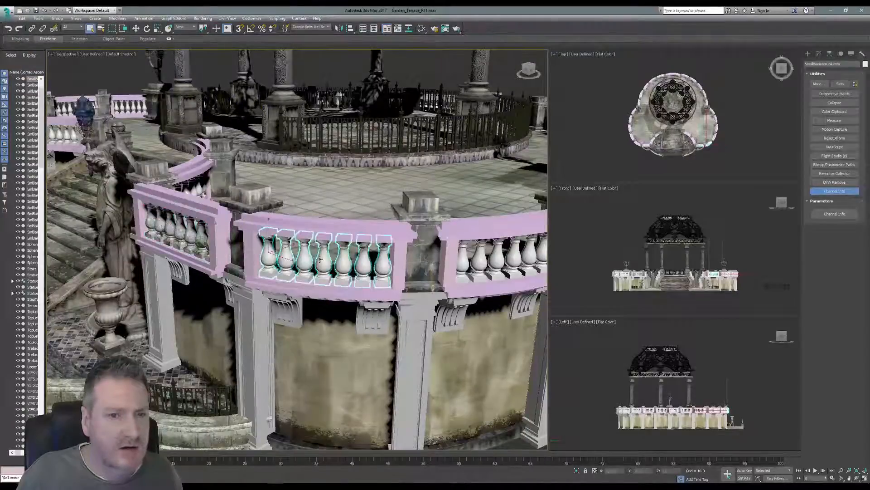
{"action": "left_click", "coordinate": [835, 213]}
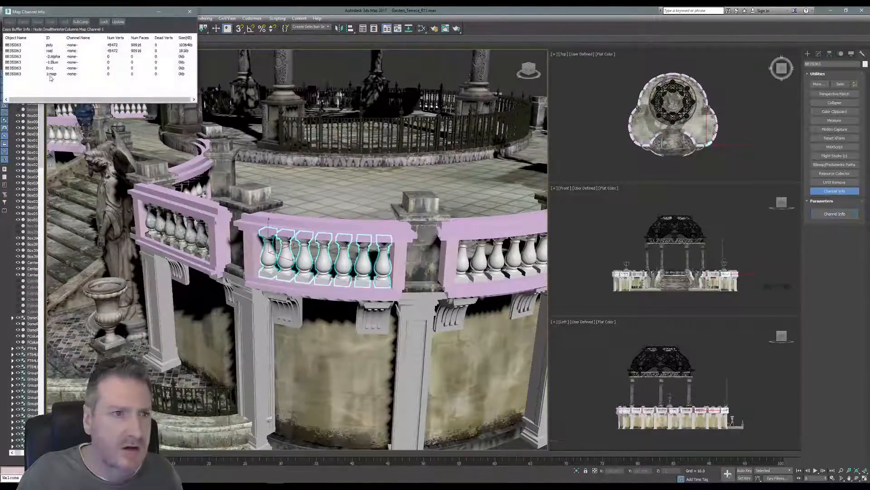
{"action": "left_click", "coordinate": [49, 74]}
{"action": "right_click", "coordinate": [50, 77]}
{"action": "left_click", "coordinate": [76, 87]}
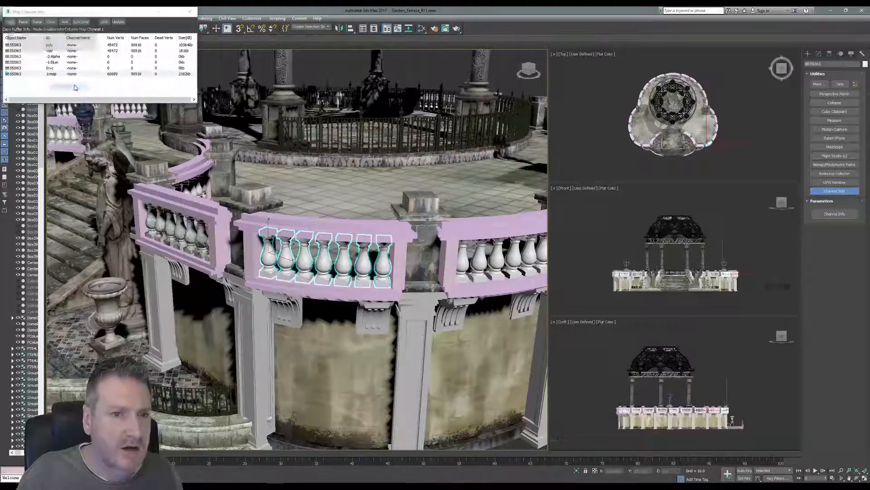
{"action": "left_click", "coordinate": [87, 36]}
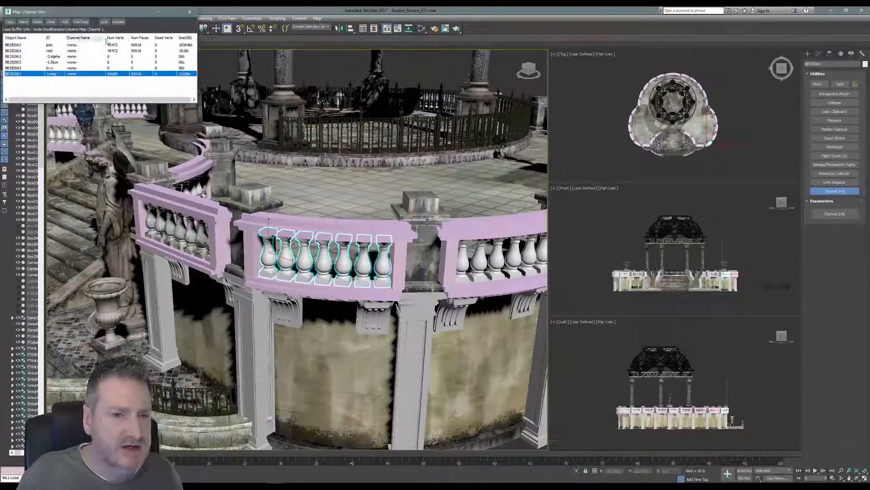
{"action": "left_click", "coordinate": [192, 12]}
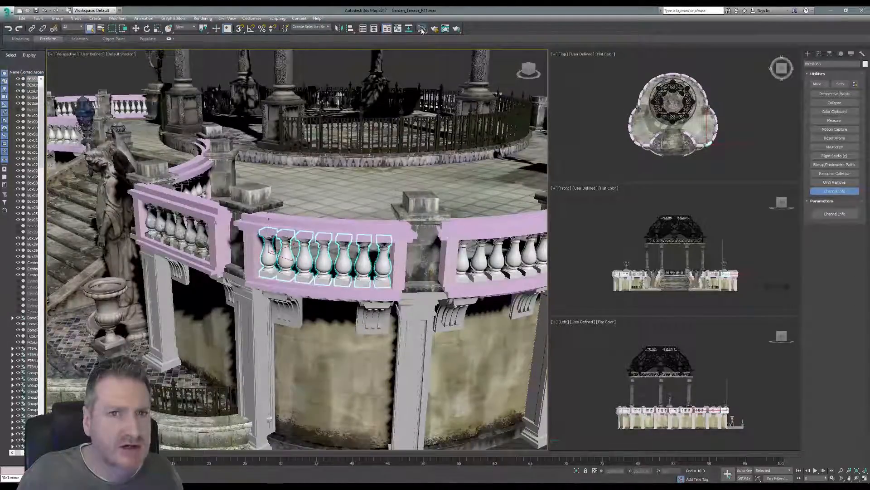
- Assign the Standard material that uses the SmallBanisterColumns painted bitmap to the selected seven balusters
{"action": "left_click", "coordinate": [422, 29]}
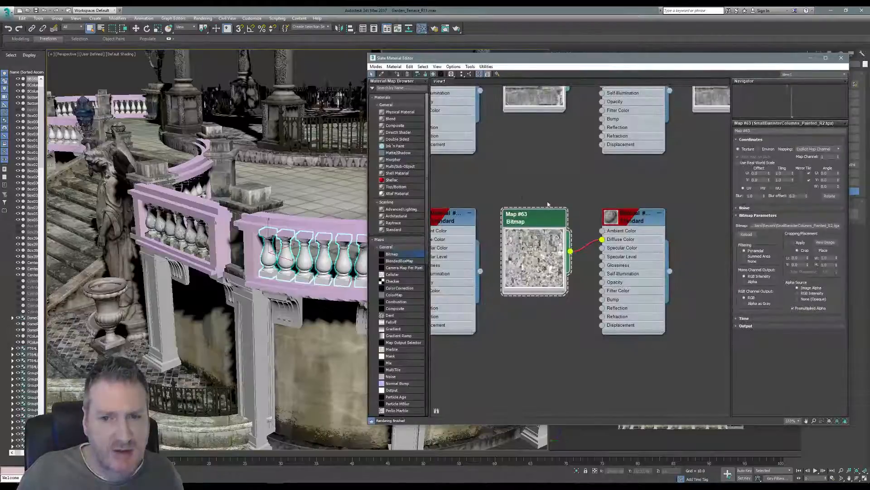
{"action": "right_click", "coordinate": [643, 221]}
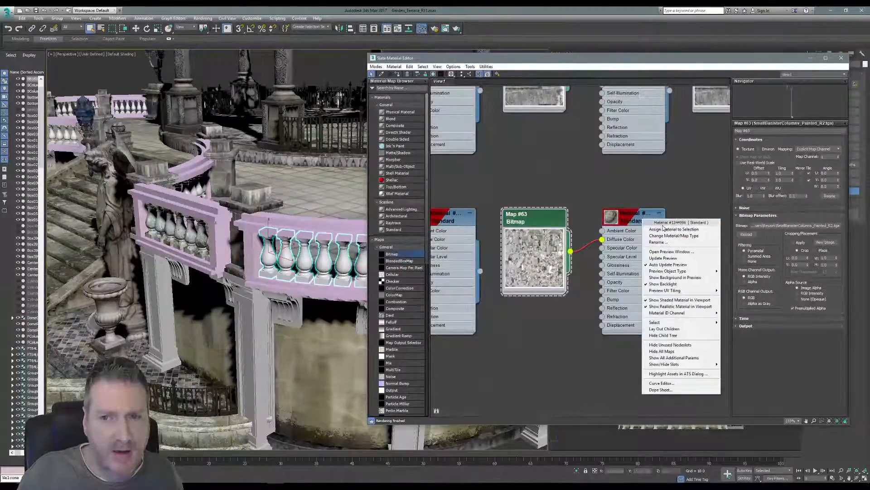
{"action": "left_click", "coordinate": [661, 230]}
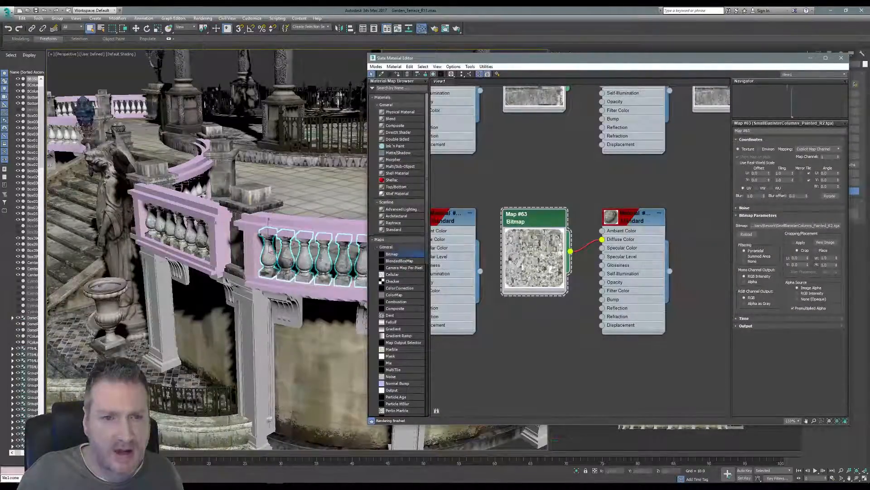
{"action": "middle_click_drag", "start_coordinate": [263, 229], "coordinate": [236, 228], "text": "alt"}
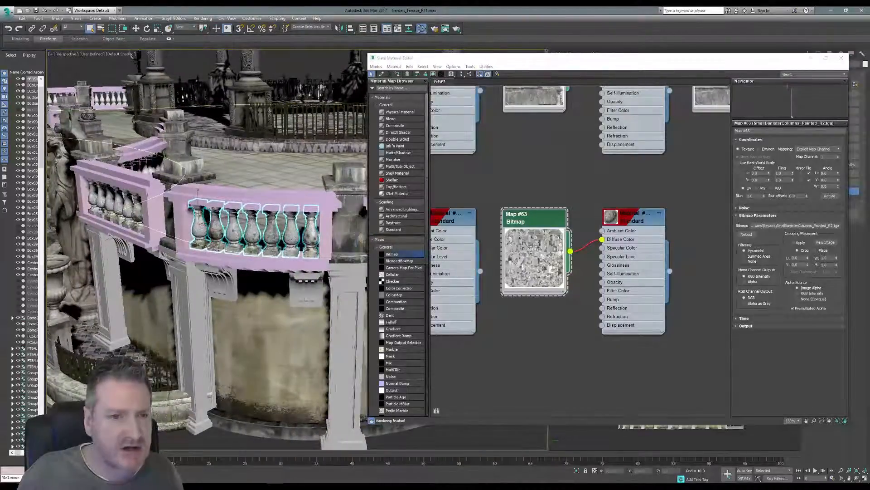
{"action": "left_click", "coordinate": [842, 58]}
- Switch to Mari and add a new paint layer on top of the SmallBanisterColumns color channel's layer stack
{"action": "left_click", "coordinate": [831, 10]}
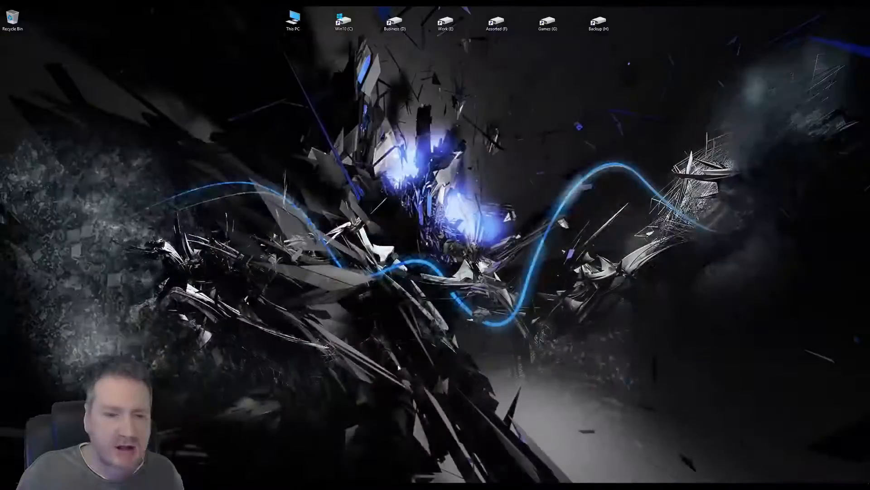
{"action": "key", "text": "alt+Tab"}
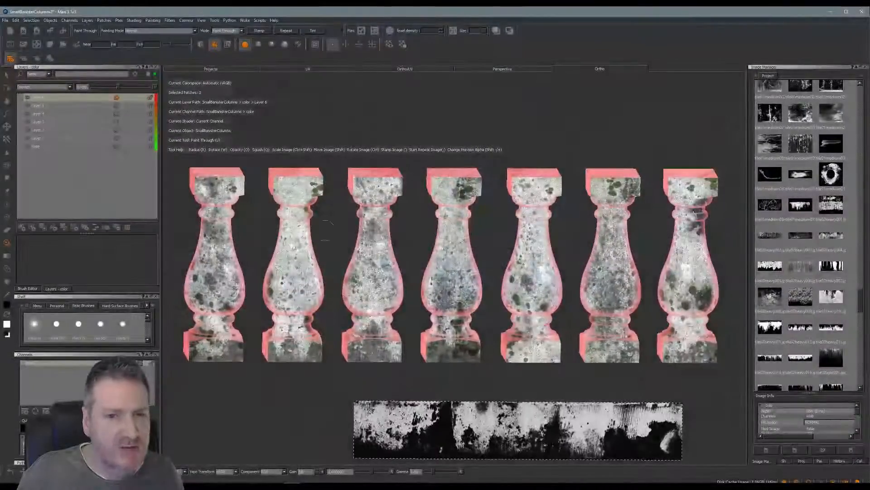
{"action": "left_click", "coordinate": [37, 100]}
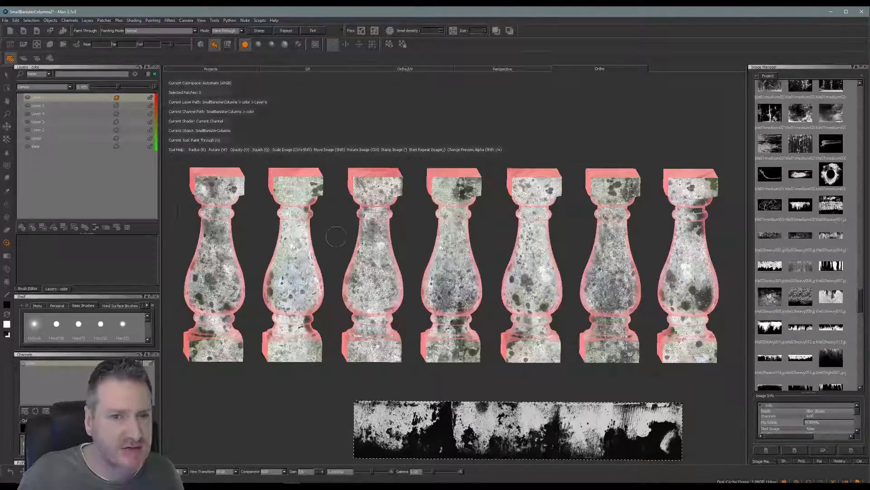
{"action": "left_click", "coordinate": [32, 227]}
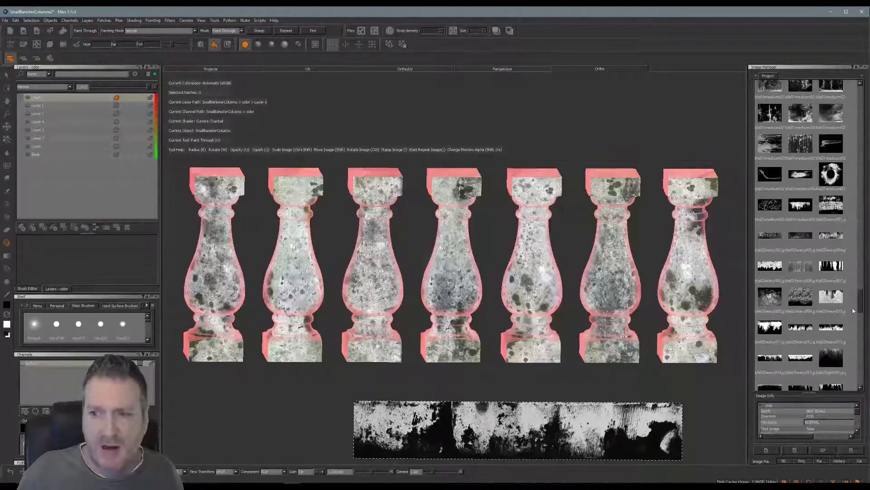
- Load the pale stone image with dark spots from the image library as the Paint Through source
{"action": "scroll", "coordinate": [853, 311], "scroll_direction": "up", "scroll_amount": 10}
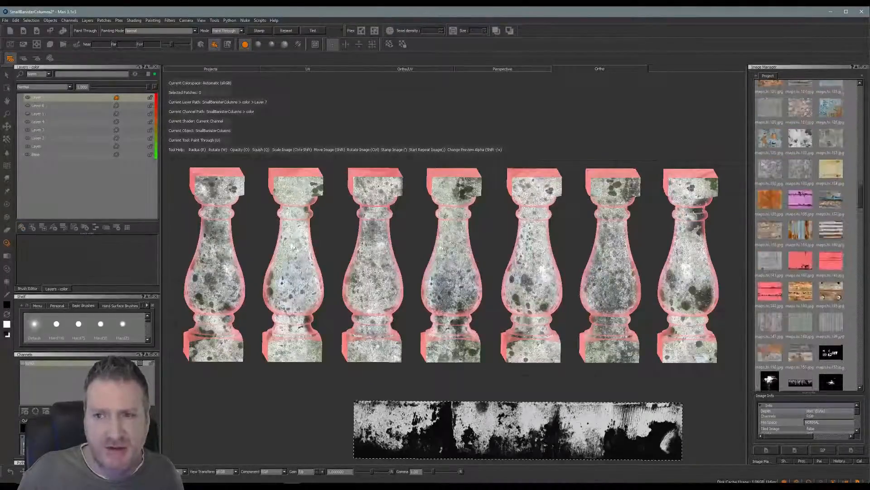
{"action": "scroll", "coordinate": [800, 235], "scroll_direction": "up", "scroll_amount": 1}
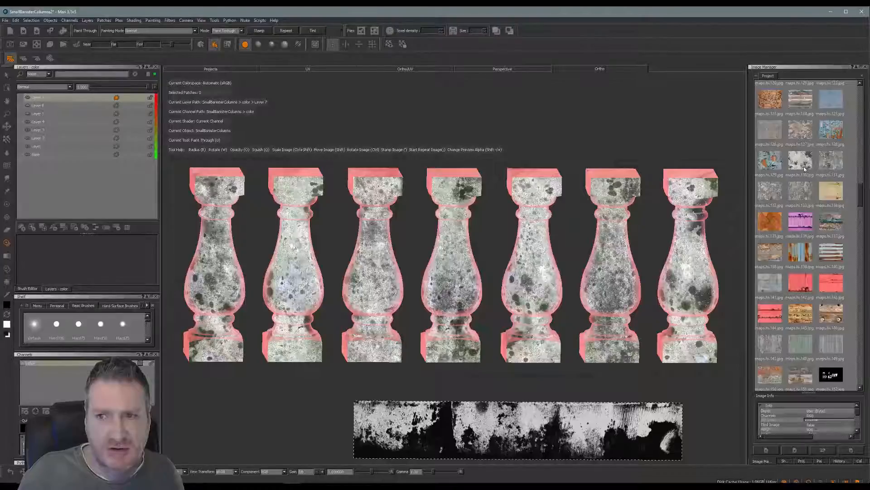
{"action": "left_click_drag", "start_coordinate": [805, 161], "coordinate": [487, 191]}
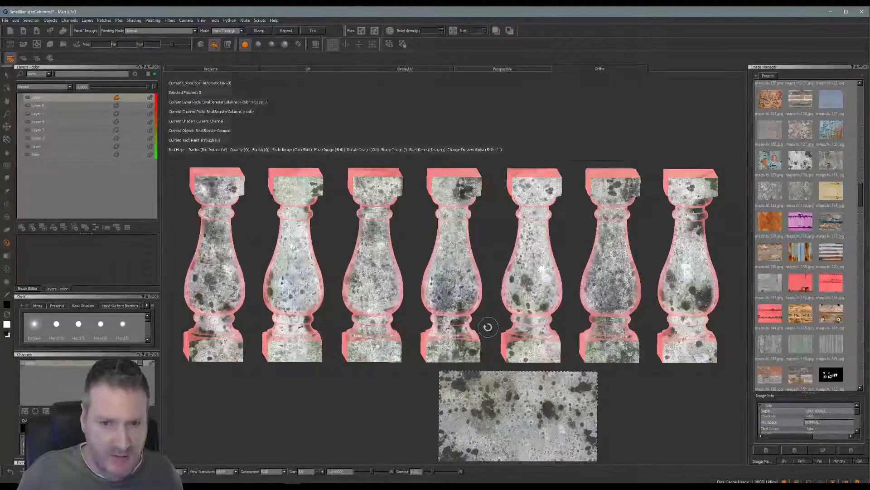
{"action": "left_click_drag", "start_coordinate": [487, 327], "coordinate": [488, 327], "text": "ctrl"}
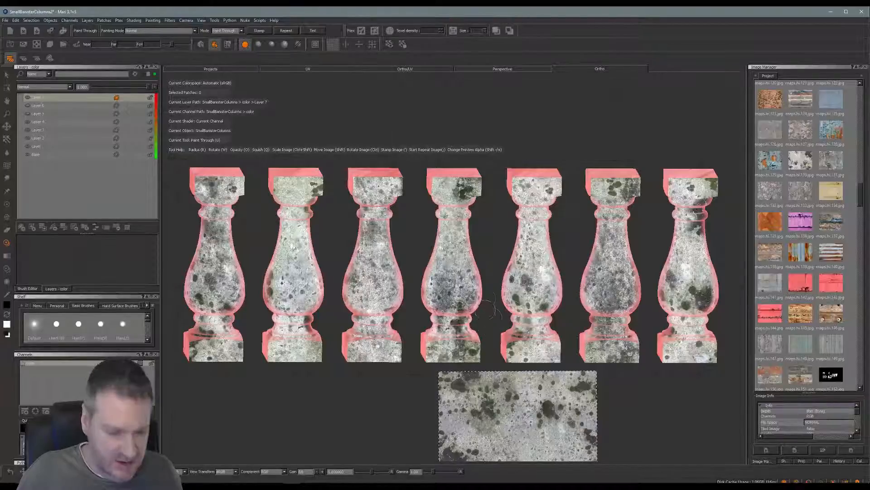
- Paint the spotted stone image over the dark blotches on the sixth and first balusters, on their opposite side
{"action": "mouse_move", "coordinate": [483, 297]}
{"action": "left_mouse_down", "text": "alt"}
{"action": "mouse_move", "coordinate": [424, 284]}
{"action": "mouse_move", "coordinate": [360, 301]}
{"action": "left_mouse_up", "text": "alt"}
{"action": "key", "text": "u"}
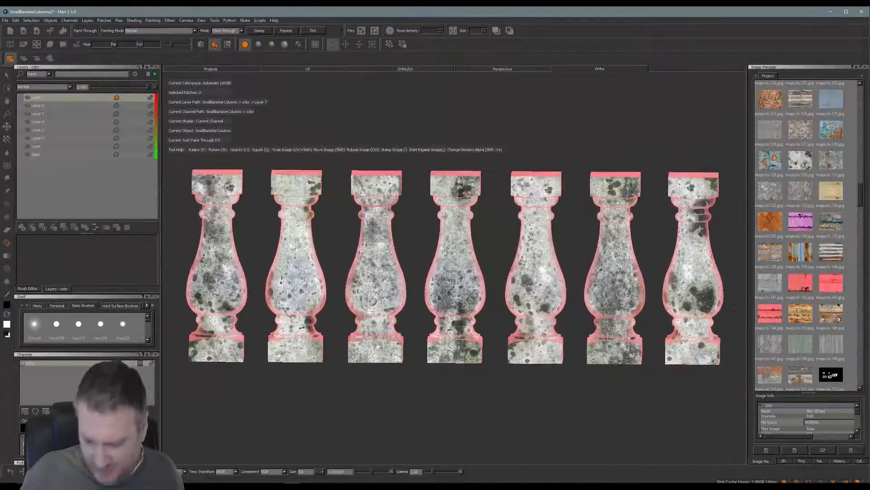
{"action": "scroll", "coordinate": [371, 300], "scroll_direction": "down", "scroll_amount": 3}
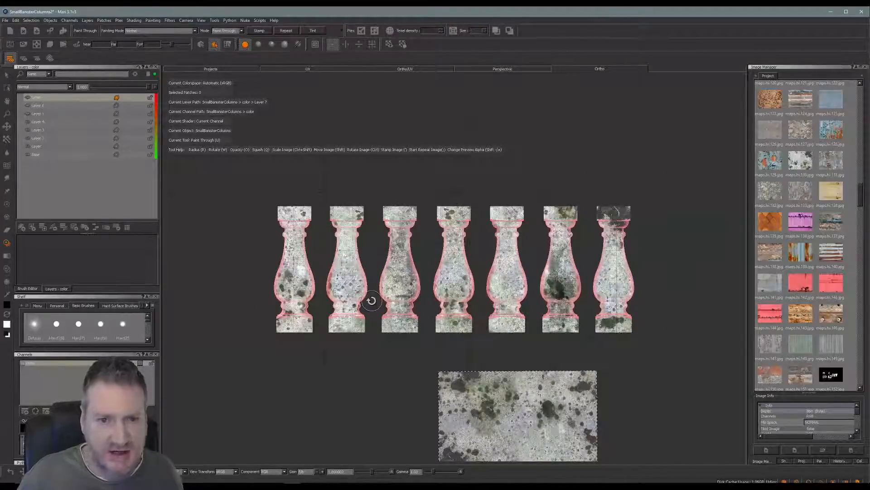
{"action": "right_click_drag", "start_coordinate": [448, 371], "coordinate": [499, 383], "text": "alt"}
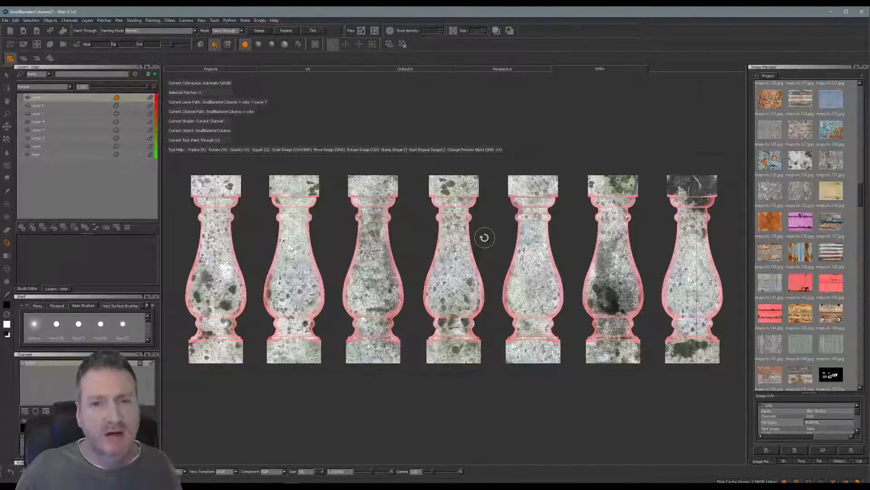
{"action": "mouse_move", "coordinate": [511, 438]}
{"action": "left_mouse_down", "text": "shift"}
{"action": "mouse_move", "coordinate": [464, 281]}
{"action": "mouse_move", "coordinate": [523, 297]}
{"action": "mouse_move", "coordinate": [524, 464]}
{"action": "mouse_move", "coordinate": [677, 309]}
{"action": "mouse_move", "coordinate": [670, 289]}
{"action": "mouse_move", "coordinate": [672, 300]}
{"action": "left_mouse_up", "text": "shift"}
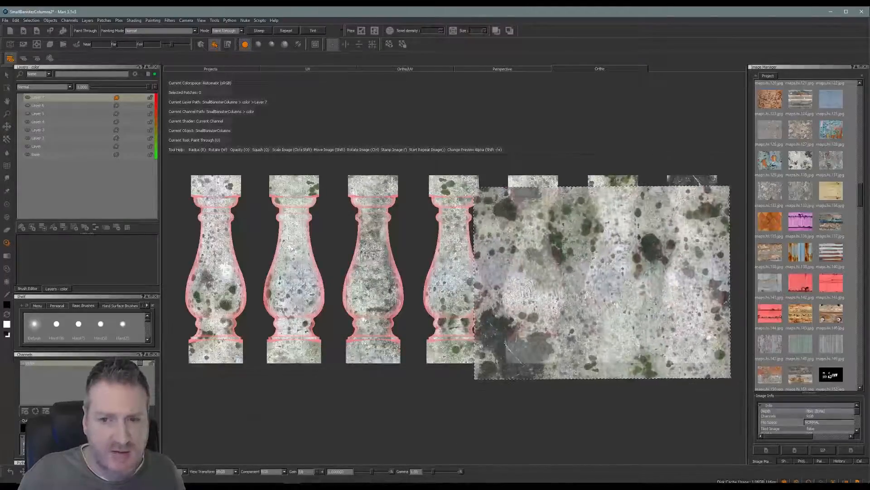
{"action": "mouse_move", "coordinate": [611, 278]}
{"action": "left_mouse_down"}
{"action": "mouse_move", "coordinate": [600, 294]}
{"action": "mouse_move", "coordinate": [601, 306]}
{"action": "mouse_move", "coordinate": [621, 289]}
{"action": "mouse_move", "coordinate": [616, 323]}
{"action": "mouse_move", "coordinate": [589, 328]}
{"action": "mouse_move", "coordinate": [618, 355]}
{"action": "mouse_move", "coordinate": [613, 347]}
{"action": "left_mouse_up"}
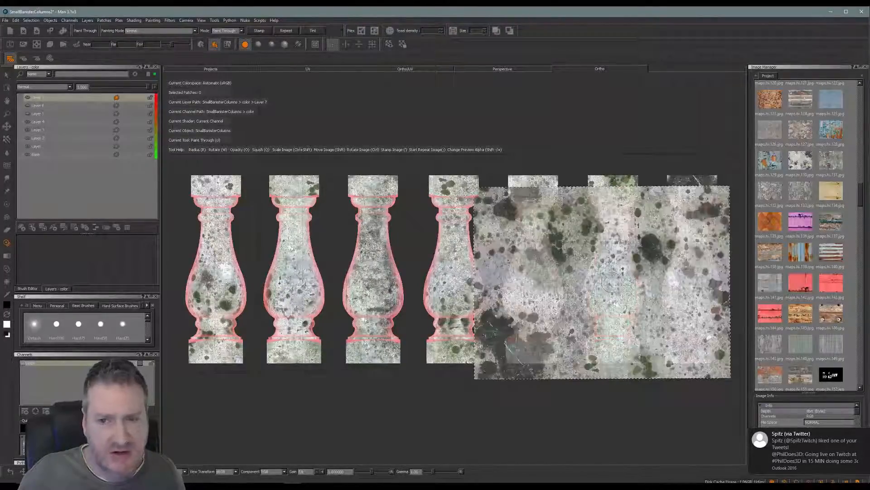
{"action": "mouse_move", "coordinate": [623, 294]}
{"action": "left_mouse_down", "text": "shift"}
{"action": "mouse_move", "coordinate": [536, 347]}
{"action": "mouse_move", "coordinate": [474, 350]}
{"action": "mouse_move", "coordinate": [472, 333]}
{"action": "mouse_move", "coordinate": [498, 449]}
{"action": "mouse_move", "coordinate": [427, 385]}
{"action": "mouse_move", "coordinate": [433, 438]}
{"action": "mouse_move", "coordinate": [329, 352]}
{"action": "mouse_move", "coordinate": [292, 287]}
{"action": "mouse_move", "coordinate": [211, 283]}
{"action": "mouse_move", "coordinate": [231, 292]}
{"action": "mouse_move", "coordinate": [233, 305]}
{"action": "mouse_move", "coordinate": [221, 310]}
{"action": "left_mouse_up", "text": "shift"}
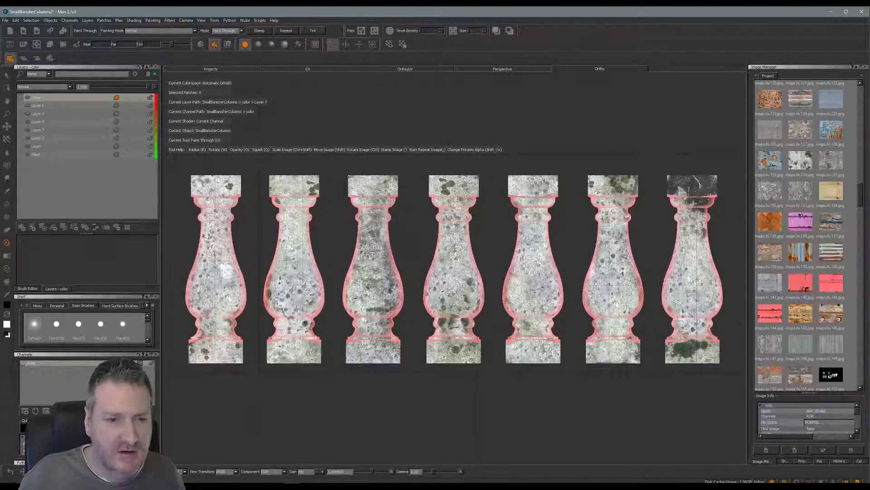
- Paint the stone image over the seventh baluster's dark top block and the upper part of the third baluster
{"action": "mouse_move", "coordinate": [206, 286]}
{"action": "left_mouse_down", "text": "shift"}
{"action": "mouse_move", "coordinate": [252, 328]}
{"action": "mouse_move", "coordinate": [542, 444]}
{"action": "mouse_move", "coordinate": [673, 389]}
{"action": "mouse_move", "coordinate": [673, 347]}
{"action": "mouse_move", "coordinate": [703, 352]}
{"action": "mouse_move", "coordinate": [670, 353]}
{"action": "mouse_move", "coordinate": [672, 216]}
{"action": "left_mouse_up", "text": "shift"}
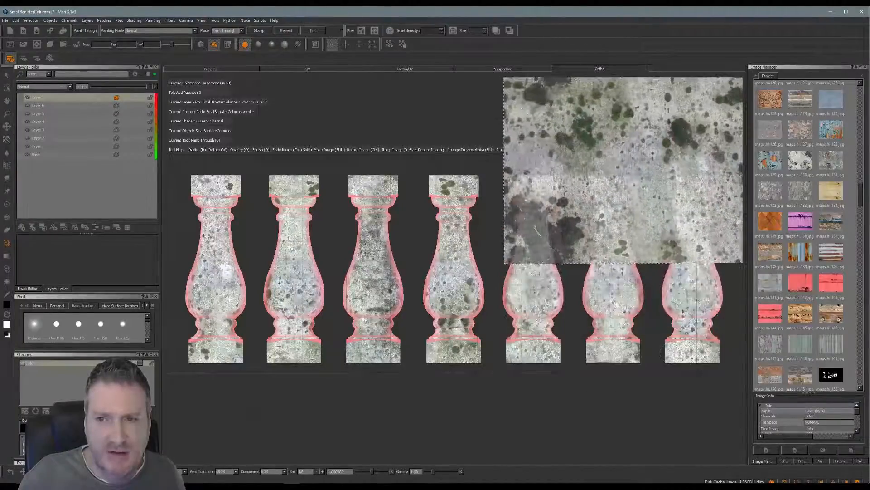
{"action": "mouse_move", "coordinate": [698, 184]}
{"action": "left_mouse_down"}
{"action": "mouse_move", "coordinate": [680, 186]}
{"action": "mouse_move", "coordinate": [693, 211]}
{"action": "left_mouse_up"}
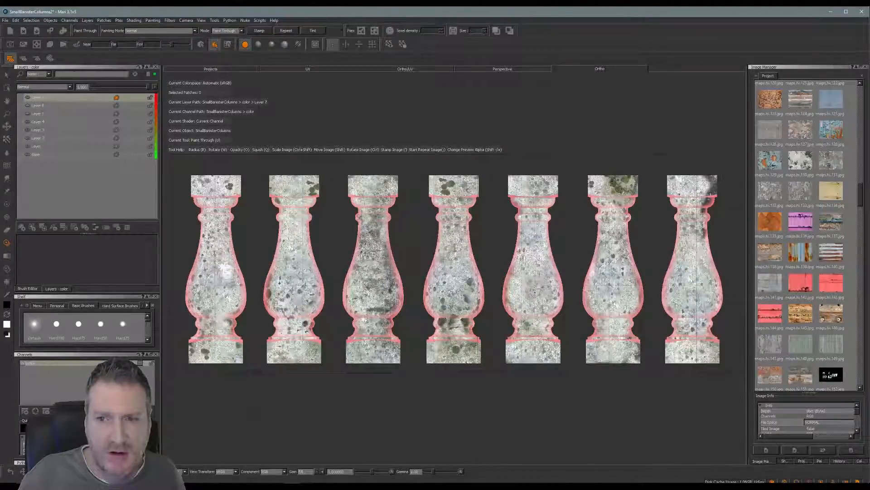
{"action": "mouse_move", "coordinate": [707, 181]}
{"action": "left_mouse_down"}
{"action": "mouse_move", "coordinate": [702, 233]}
{"action": "mouse_move", "coordinate": [647, 408]}
{"action": "mouse_move", "coordinate": [589, 401]}
{"action": "mouse_move", "coordinate": [443, 340]}
{"action": "mouse_move", "coordinate": [434, 199]}
{"action": "mouse_move", "coordinate": [507, 180]}
{"action": "mouse_move", "coordinate": [508, 165]}
{"action": "mouse_move", "coordinate": [514, 182]}
{"action": "left_mouse_up"}
{"action": "mouse_move", "coordinate": [373, 184]}
{"action": "left_mouse_down"}
{"action": "mouse_move", "coordinate": [385, 184]}
{"action": "mouse_move", "coordinate": [359, 183]}
{"action": "mouse_move", "coordinate": [387, 232]}
{"action": "left_mouse_up"}
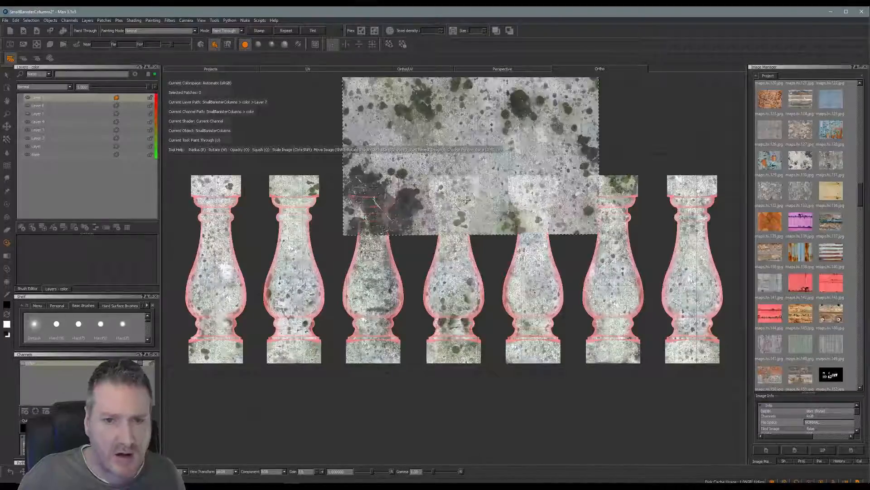
- Paint the dark blotched corner of the stone image over the second baluster's base block and bake the paint
{"action": "left_click_drag", "start_coordinate": [463, 209], "coordinate": [465, 331], "text": "shift"}
{"action": "mouse_move", "coordinate": [461, 245]}
{"action": "left_mouse_down", "text": "shift"}
{"action": "mouse_move", "coordinate": [514, 299]}
{"action": "mouse_move", "coordinate": [624, 374]}
{"action": "mouse_move", "coordinate": [558, 427]}
{"action": "mouse_move", "coordinate": [355, 407]}
{"action": "mouse_move", "coordinate": [364, 416]}
{"action": "mouse_move", "coordinate": [308, 313]}
{"action": "mouse_move", "coordinate": [383, 260]}
{"action": "mouse_move", "coordinate": [381, 295]}
{"action": "left_mouse_up", "text": "shift"}
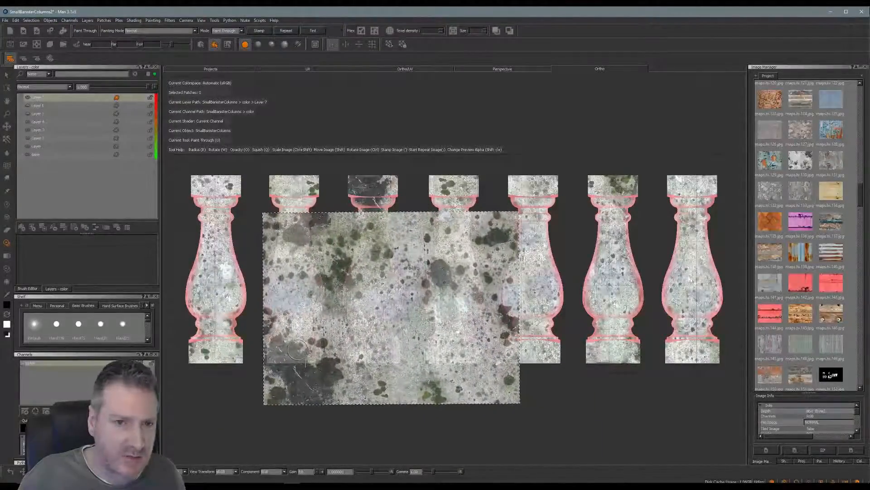
{"action": "mouse_move", "coordinate": [287, 333]}
{"action": "left_mouse_down"}
{"action": "mouse_move", "coordinate": [290, 346]}
{"action": "mouse_move", "coordinate": [276, 351]}
{"action": "mouse_move", "coordinate": [293, 354]}
{"action": "left_mouse_up"}
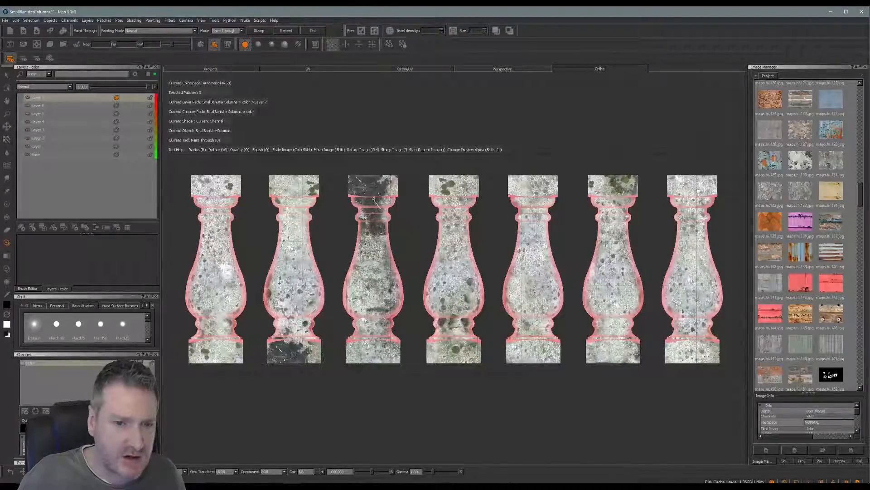
{"action": "left_click_drag", "start_coordinate": [313, 355], "coordinate": [311, 380]}
{"action": "key", "text": "b"}
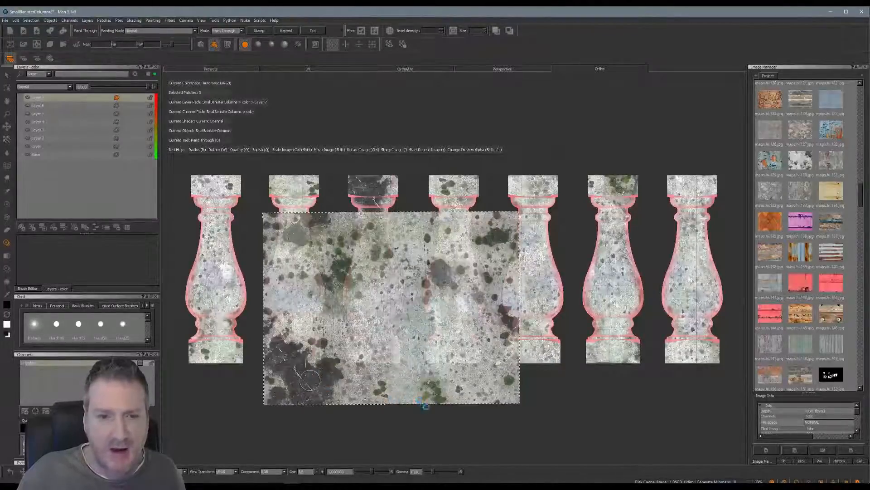
- On another side of the balusters, paint the stone image over the sixth baluster's lower part and the fourth's belly and base
{"action": "mouse_move", "coordinate": [453, 404]}
{"action": "left_mouse_down"}
{"action": "mouse_move", "coordinate": [374, 392]}
{"action": "mouse_move", "coordinate": [540, 387]}
{"action": "mouse_move", "coordinate": [523, 388]}
{"action": "mouse_move", "coordinate": [550, 394]}
{"action": "mouse_move", "coordinate": [542, 381]}
{"action": "left_mouse_up"}
{"action": "left_click_drag", "start_coordinate": [483, 398], "coordinate": [511, 404], "text": "alt"}
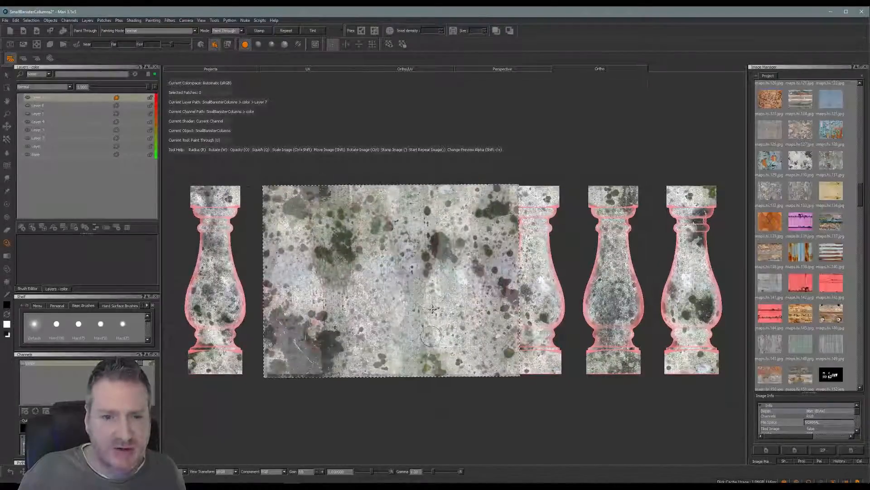
{"action": "mouse_move", "coordinate": [444, 303]}
{"action": "left_mouse_down", "text": "shift"}
{"action": "mouse_move", "coordinate": [492, 442]}
{"action": "mouse_move", "coordinate": [491, 480]}
{"action": "mouse_move", "coordinate": [518, 409]}
{"action": "mouse_move", "coordinate": [526, 463]}
{"action": "mouse_move", "coordinate": [557, 487]}
{"action": "mouse_move", "coordinate": [616, 360]}
{"action": "left_mouse_up", "text": "shift"}
{"action": "left_click", "coordinate": [615, 360]}
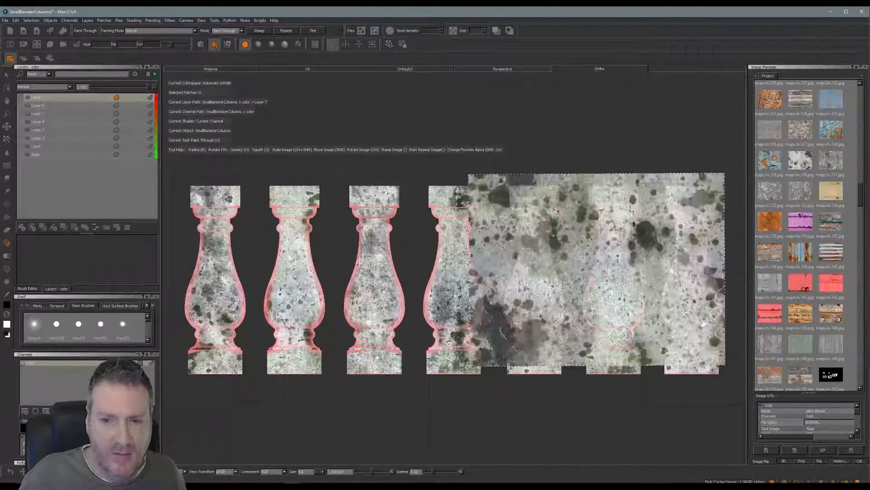
{"action": "left_click", "coordinate": [617, 365]}
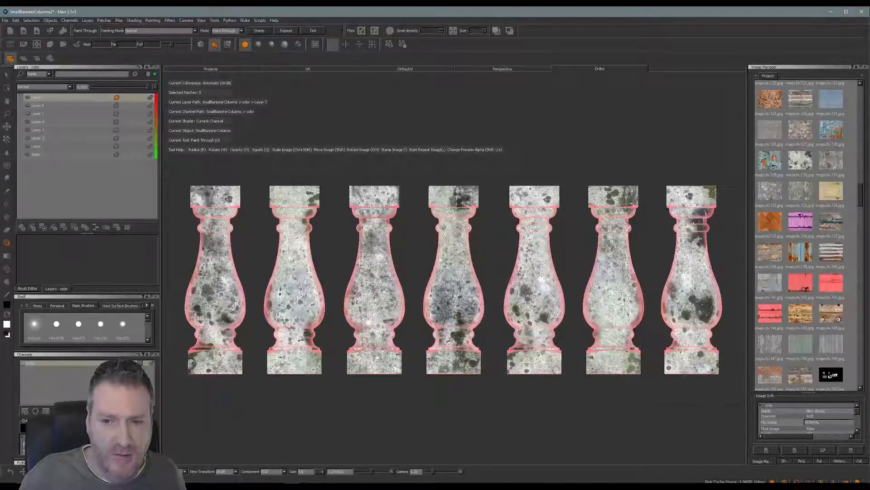
{"action": "mouse_move", "coordinate": [621, 319]}
{"action": "left_mouse_down", "text": "shift"}
{"action": "mouse_move", "coordinate": [537, 352]}
{"action": "mouse_move", "coordinate": [528, 328]}
{"action": "mouse_move", "coordinate": [568, 458]}
{"action": "mouse_move", "coordinate": [486, 356]}
{"action": "left_mouse_up", "text": "shift"}
{"action": "mouse_move", "coordinate": [448, 293]}
{"action": "left_mouse_down"}
{"action": "mouse_move", "coordinate": [449, 272]}
{"action": "mouse_move", "coordinate": [438, 295]}
{"action": "mouse_move", "coordinate": [447, 317]}
{"action": "mouse_move", "coordinate": [462, 276]}
{"action": "mouse_move", "coordinate": [472, 312]}
{"action": "mouse_move", "coordinate": [458, 358]}
{"action": "mouse_move", "coordinate": [469, 360]}
{"action": "mouse_move", "coordinate": [457, 370]}
{"action": "left_mouse_up"}
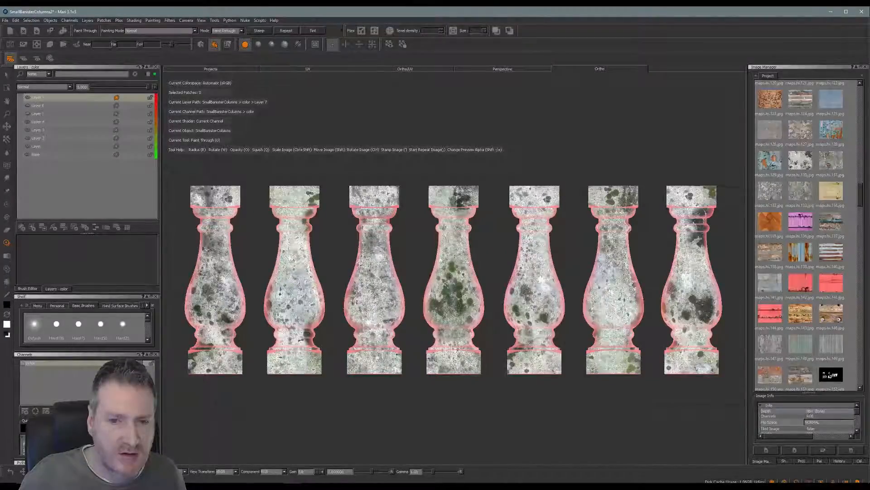
- Paint the spotted stone image over the first baluster from its neck down through the belly to the base, and bake it
{"action": "mouse_move", "coordinate": [520, 326]}
{"action": "left_mouse_down", "text": "shift"}
{"action": "mouse_move", "coordinate": [553, 384]}
{"action": "mouse_move", "coordinate": [477, 360]}
{"action": "mouse_move", "coordinate": [400, 316]}
{"action": "left_mouse_up", "text": "shift"}
{"action": "mouse_move", "coordinate": [474, 343]}
{"action": "left_mouse_down", "text": "shift"}
{"action": "mouse_move", "coordinate": [326, 341]}
{"action": "mouse_move", "coordinate": [349, 393]}
{"action": "mouse_move", "coordinate": [390, 393]}
{"action": "left_mouse_up", "text": "shift"}
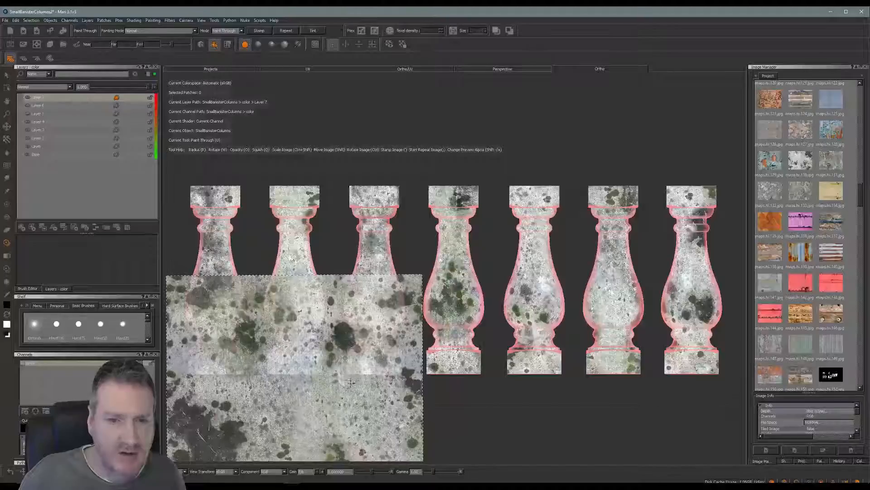
{"action": "left_click_drag", "start_coordinate": [372, 349], "coordinate": [354, 271], "text": "shift"}
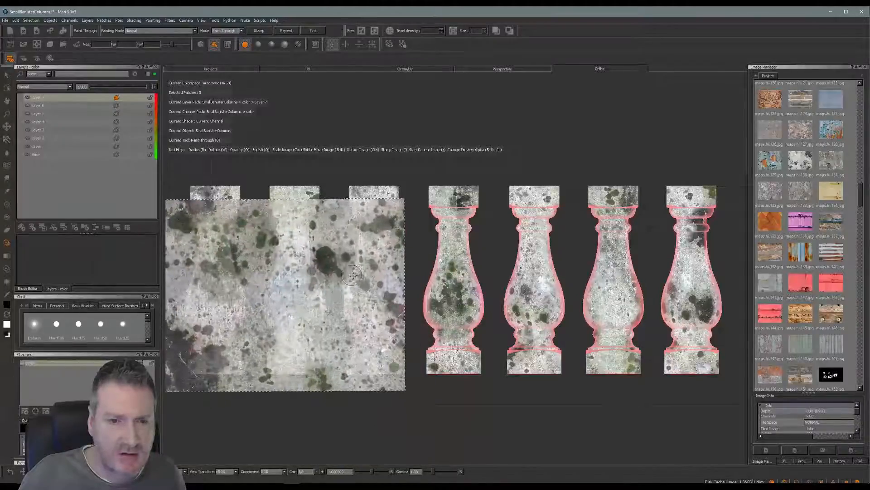
{"action": "mouse_move", "coordinate": [338, 313]}
{"action": "left_mouse_down", "text": "shift"}
{"action": "mouse_move", "coordinate": [434, 327]}
{"action": "mouse_move", "coordinate": [394, 370]}
{"action": "left_mouse_up", "text": "shift"}
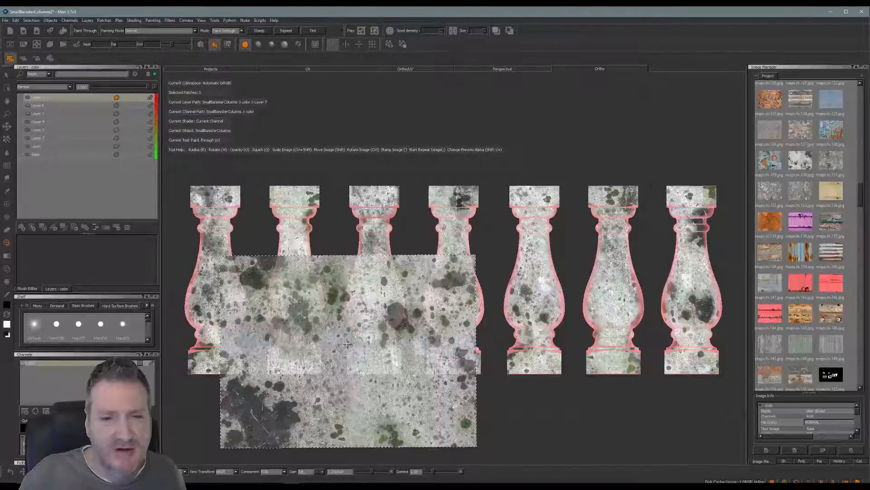
{"action": "mouse_move", "coordinate": [363, 339]}
{"action": "left_mouse_down", "text": "shift"}
{"action": "mouse_move", "coordinate": [384, 354]}
{"action": "mouse_move", "coordinate": [399, 308]}
{"action": "mouse_move", "coordinate": [344, 288]}
{"action": "mouse_move", "coordinate": [336, 299]}
{"action": "mouse_move", "coordinate": [315, 298]}
{"action": "mouse_move", "coordinate": [278, 270]}
{"action": "mouse_move", "coordinate": [240, 271]}
{"action": "mouse_move", "coordinate": [294, 348]}
{"action": "mouse_move", "coordinate": [347, 387]}
{"action": "mouse_move", "coordinate": [410, 413]}
{"action": "mouse_move", "coordinate": [393, 358]}
{"action": "mouse_move", "coordinate": [410, 355]}
{"action": "mouse_move", "coordinate": [423, 324]}
{"action": "mouse_move", "coordinate": [412, 381]}
{"action": "mouse_move", "coordinate": [401, 389]}
{"action": "mouse_move", "coordinate": [395, 375]}
{"action": "mouse_move", "coordinate": [395, 388]}
{"action": "mouse_move", "coordinate": [450, 403]}
{"action": "mouse_move", "coordinate": [437, 388]}
{"action": "mouse_move", "coordinate": [435, 350]}
{"action": "mouse_move", "coordinate": [478, 367]}
{"action": "mouse_move", "coordinate": [476, 378]}
{"action": "mouse_move", "coordinate": [343, 340]}
{"action": "mouse_move", "coordinate": [290, 283]}
{"action": "mouse_move", "coordinate": [277, 295]}
{"action": "left_mouse_up", "text": "shift"}
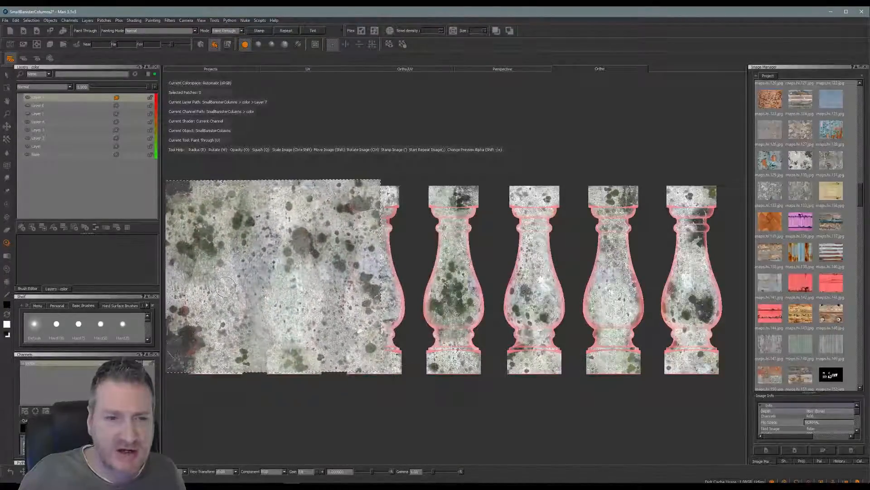
{"action": "left_click_drag", "start_coordinate": [225, 287], "coordinate": [209, 255]}
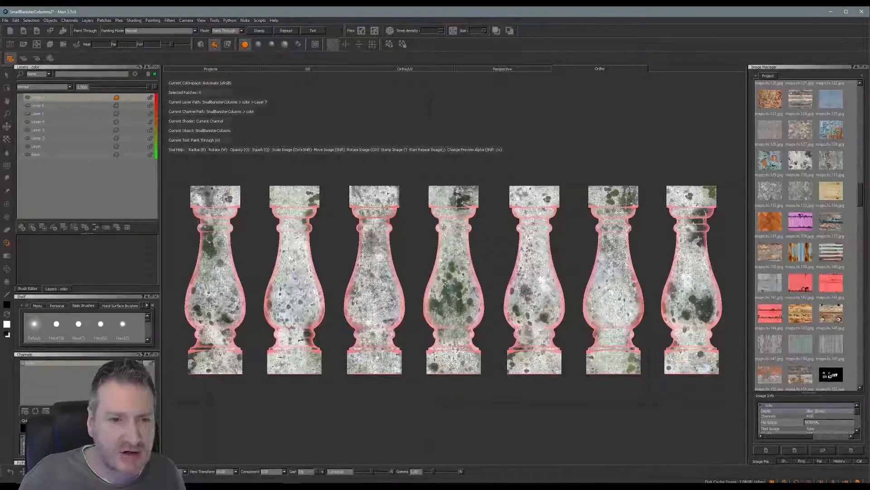
{"action": "mouse_move", "coordinate": [200, 298]}
{"action": "left_mouse_down"}
{"action": "mouse_move", "coordinate": [202, 314]}
{"action": "mouse_move", "coordinate": [216, 309]}
{"action": "mouse_move", "coordinate": [229, 323]}
{"action": "mouse_move", "coordinate": [226, 295]}
{"action": "mouse_move", "coordinate": [224, 333]}
{"action": "mouse_move", "coordinate": [210, 350]}
{"action": "left_mouse_up"}
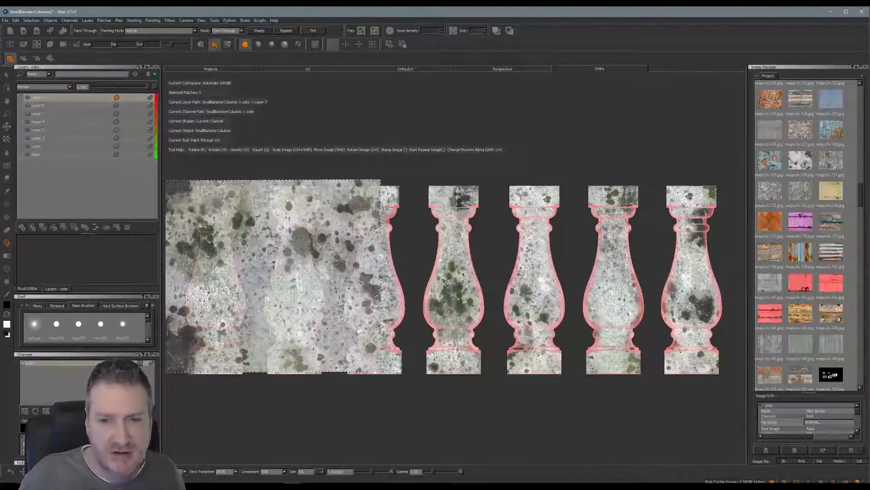
{"action": "key", "text": "b"}
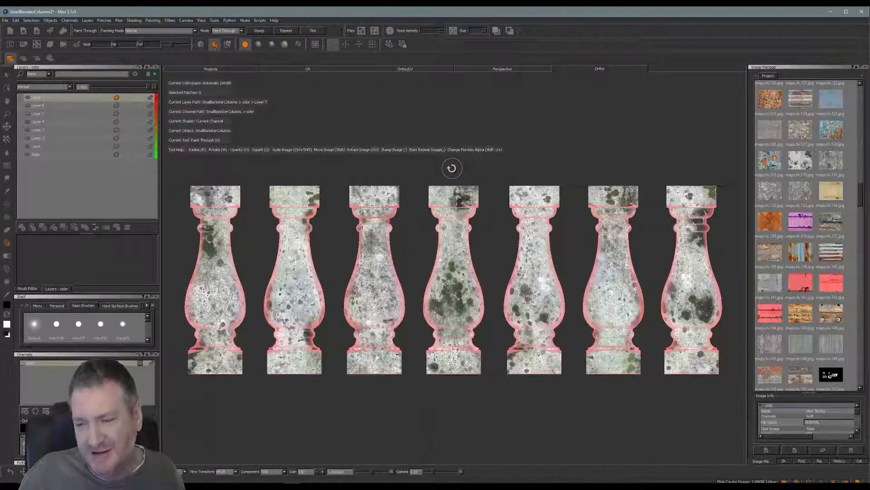
- Paint a lighter area of the stone image over the fourth baluster's dark-blotched top block and bake it
{"action": "left_click", "coordinate": [452, 168], "text": "ctrl"}
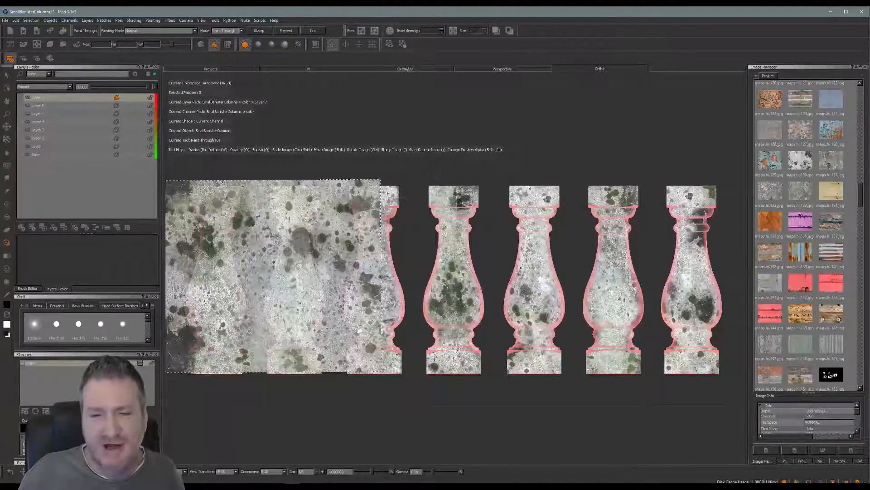
{"action": "mouse_move", "coordinate": [298, 281]}
{"action": "left_mouse_down", "text": "shift"}
{"action": "mouse_move", "coordinate": [365, 389]}
{"action": "mouse_move", "coordinate": [382, 399]}
{"action": "left_mouse_up", "text": "shift"}
{"action": "mouse_move", "coordinate": [381, 399]}
{"action": "left_mouse_down", "text": "shift"}
{"action": "mouse_move", "coordinate": [377, 392]}
{"action": "mouse_move", "coordinate": [408, 450]}
{"action": "mouse_move", "coordinate": [401, 481]}
{"action": "mouse_move", "coordinate": [390, 355]}
{"action": "mouse_move", "coordinate": [384, 428]}
{"action": "mouse_move", "coordinate": [397, 470]}
{"action": "mouse_move", "coordinate": [420, 399]}
{"action": "mouse_move", "coordinate": [441, 369]}
{"action": "mouse_move", "coordinate": [475, 402]}
{"action": "mouse_move", "coordinate": [500, 278]}
{"action": "mouse_move", "coordinate": [490, 235]}
{"action": "left_mouse_up", "text": "shift"}
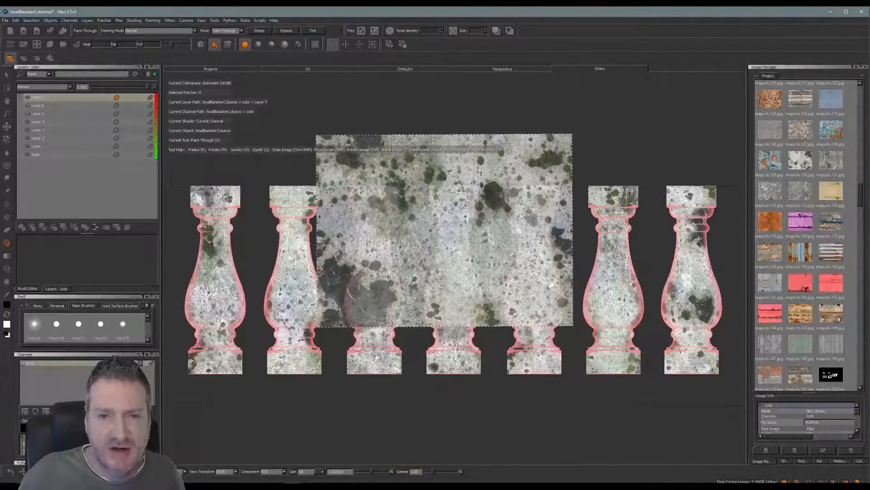
{"action": "left_click_drag", "start_coordinate": [454, 202], "coordinate": [461, 192]}
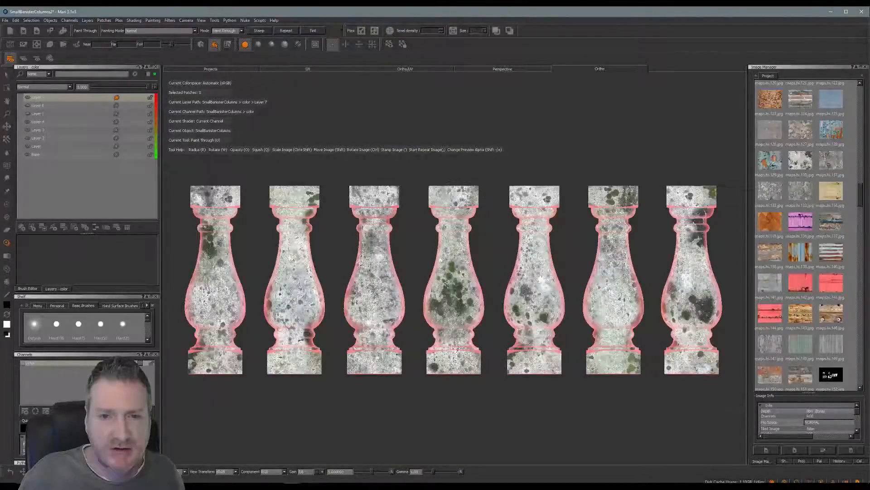
{"action": "key", "text": "b"}
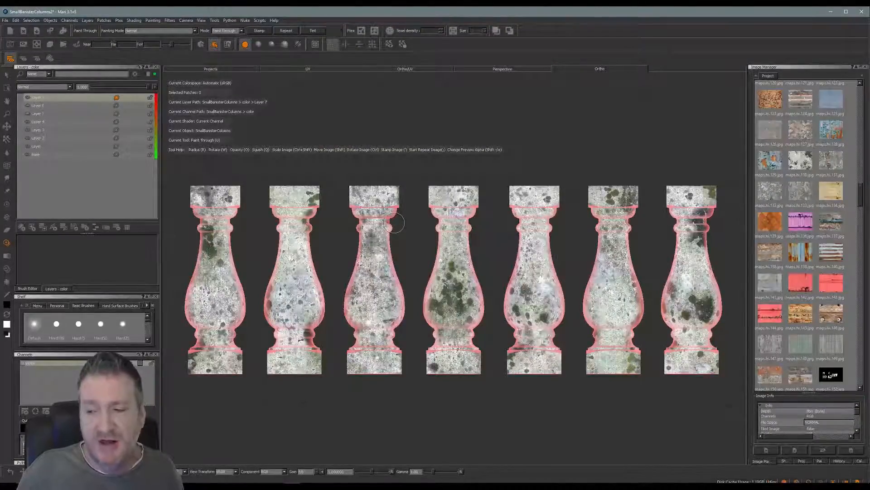
{"action": "left_click_drag", "start_coordinate": [403, 224], "coordinate": [346, 190], "text": "shift"}
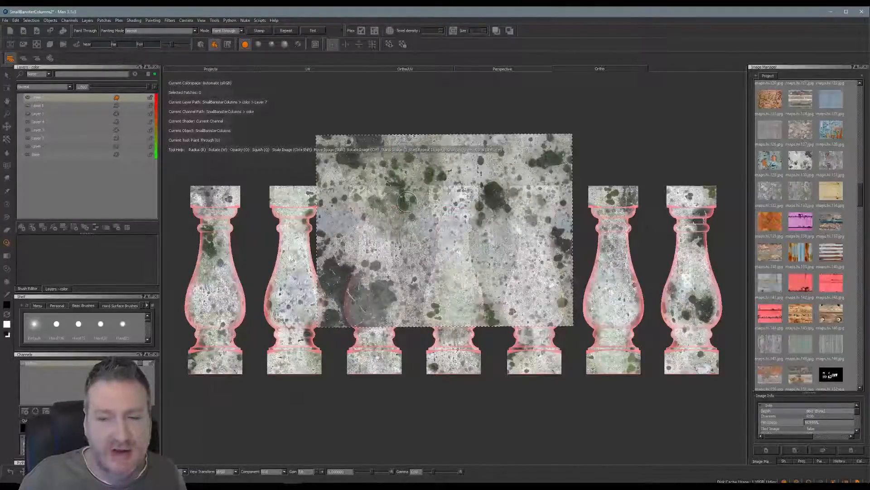
{"action": "mouse_move", "coordinate": [448, 231]}
{"action": "left_mouse_down", "text": "shift"}
{"action": "mouse_move", "coordinate": [442, 355]}
{"action": "mouse_move", "coordinate": [434, 302]}
{"action": "left_mouse_up", "text": "shift"}
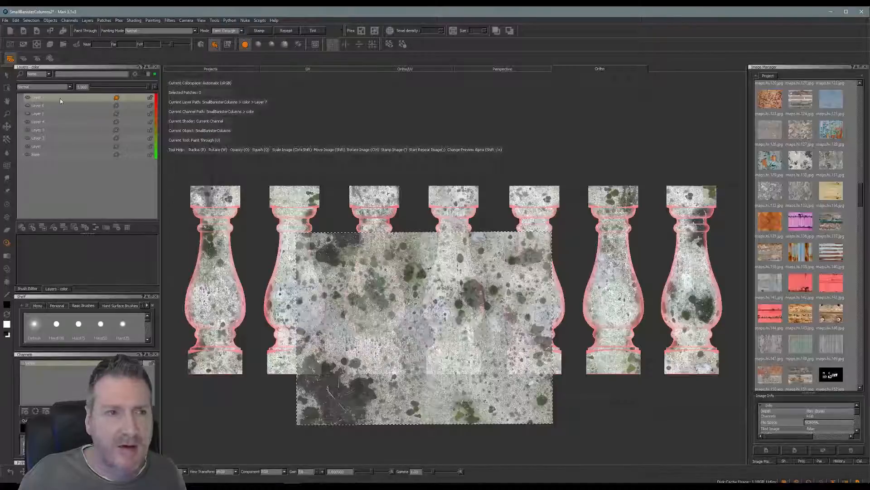
- Add a new paint layer on top of the stack and load a black-and-white grunge image as the Paint Through source
{"action": "left_click", "coordinate": [24, 226]}
{"action": "left_click_drag", "start_coordinate": [860, 200], "coordinate": [863, 225]}
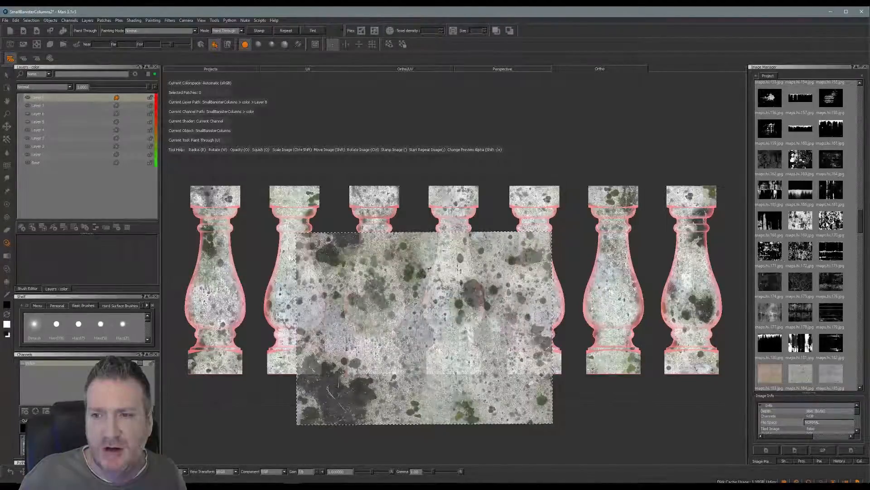
{"action": "mouse_move", "coordinate": [835, 226]}
{"action": "left_mouse_down"}
{"action": "mouse_move", "coordinate": [661, 221]}
{"action": "mouse_move", "coordinate": [582, 291]}
{"action": "mouse_move", "coordinate": [491, 301]}
{"action": "mouse_move", "coordinate": [476, 292]}
{"action": "left_mouse_up"}
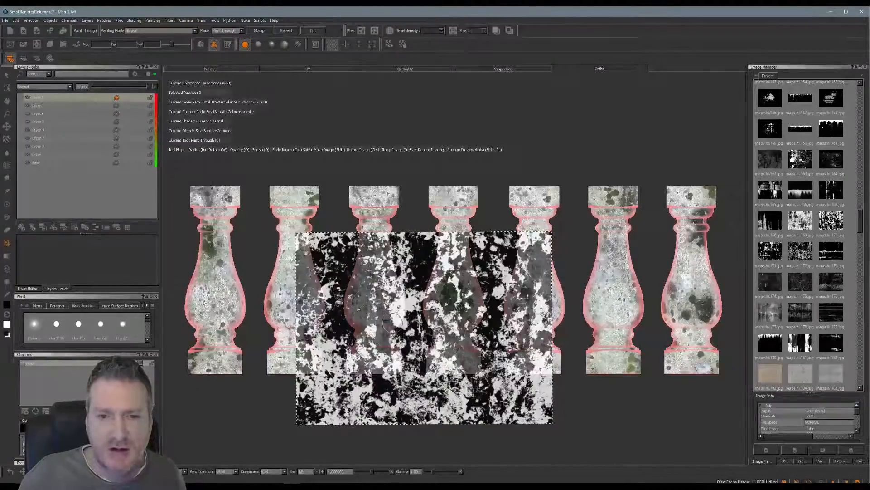
- Enlarge the black-and-white grunge image and paint it over the full height of the first and second balusters
{"action": "left_click_drag", "start_coordinate": [392, 322], "coordinate": [455, 305], "text": "ctrl+shift"}
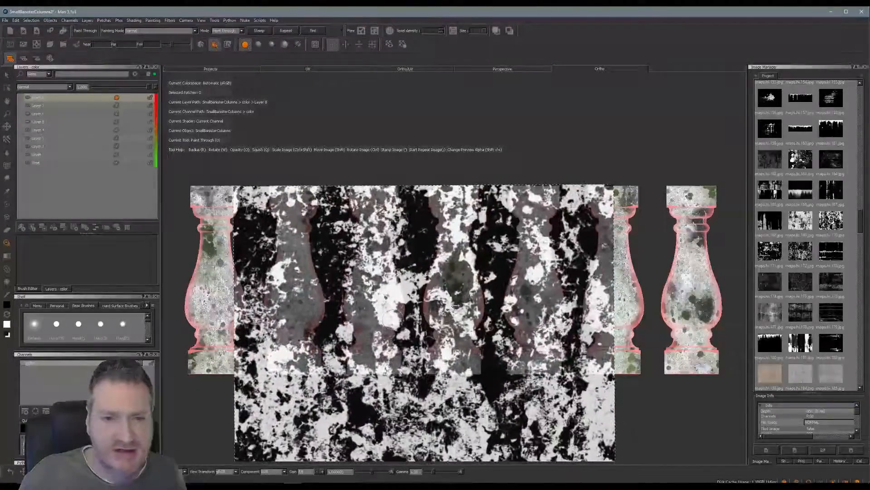
{"action": "mouse_move", "coordinate": [444, 352]}
{"action": "left_mouse_down", "text": "shift"}
{"action": "mouse_move", "coordinate": [416, 313]}
{"action": "mouse_move", "coordinate": [390, 309]}
{"action": "left_mouse_up", "text": "shift"}
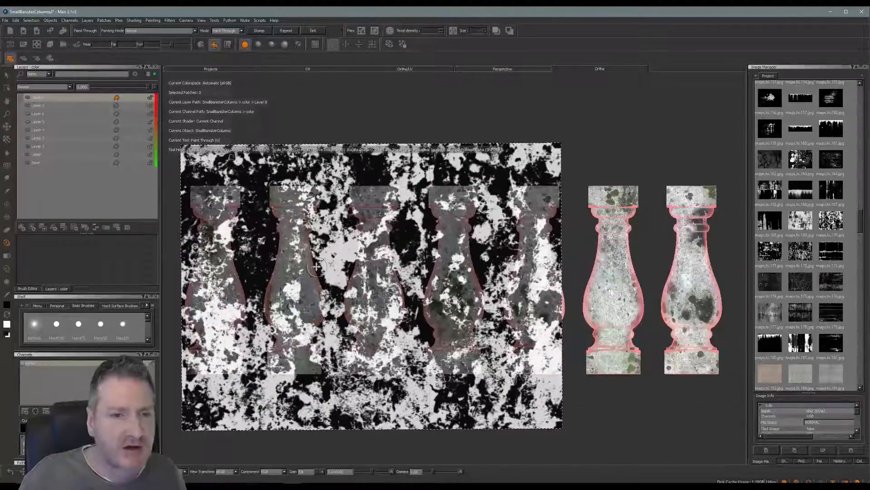
{"action": "mouse_move", "coordinate": [200, 195]}
{"action": "left_mouse_down"}
{"action": "mouse_move", "coordinate": [227, 199]}
{"action": "mouse_move", "coordinate": [208, 227]}
{"action": "mouse_move", "coordinate": [219, 281]}
{"action": "mouse_move", "coordinate": [200, 319]}
{"action": "mouse_move", "coordinate": [225, 308]}
{"action": "mouse_move", "coordinate": [204, 362]}
{"action": "mouse_move", "coordinate": [209, 381]}
{"action": "left_mouse_up"}
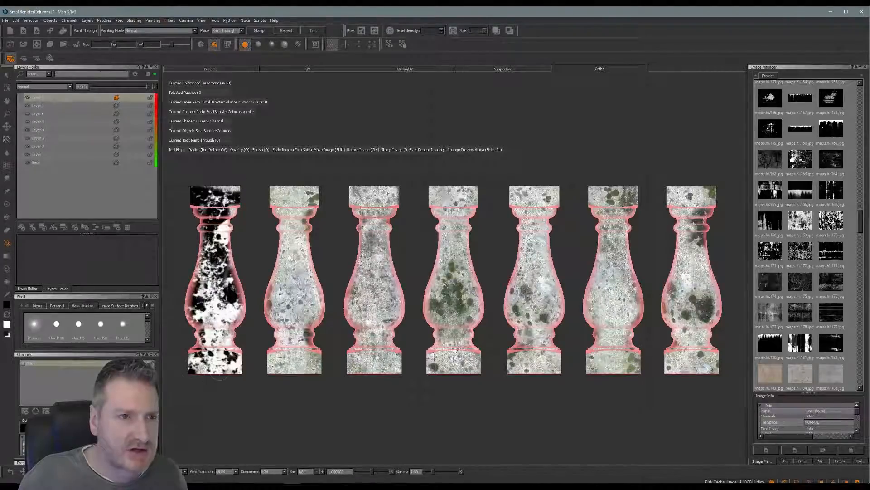
{"action": "mouse_move", "coordinate": [286, 309]}
{"action": "left_mouse_down"}
{"action": "mouse_move", "coordinate": [293, 202]}
{"action": "mouse_move", "coordinate": [310, 196]}
{"action": "mouse_move", "coordinate": [281, 272]}
{"action": "mouse_move", "coordinate": [301, 299]}
{"action": "mouse_move", "coordinate": [275, 317]}
{"action": "mouse_move", "coordinate": [311, 291]}
{"action": "mouse_move", "coordinate": [317, 302]}
{"action": "mouse_move", "coordinate": [279, 367]}
{"action": "mouse_move", "coordinate": [317, 358]}
{"action": "left_mouse_up"}
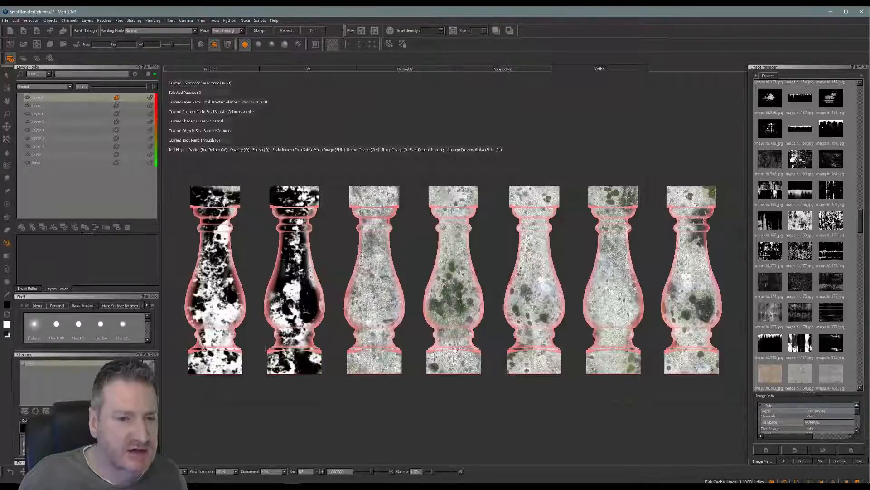
{"action": "left_click_drag", "start_coordinate": [306, 256], "coordinate": [311, 300]}
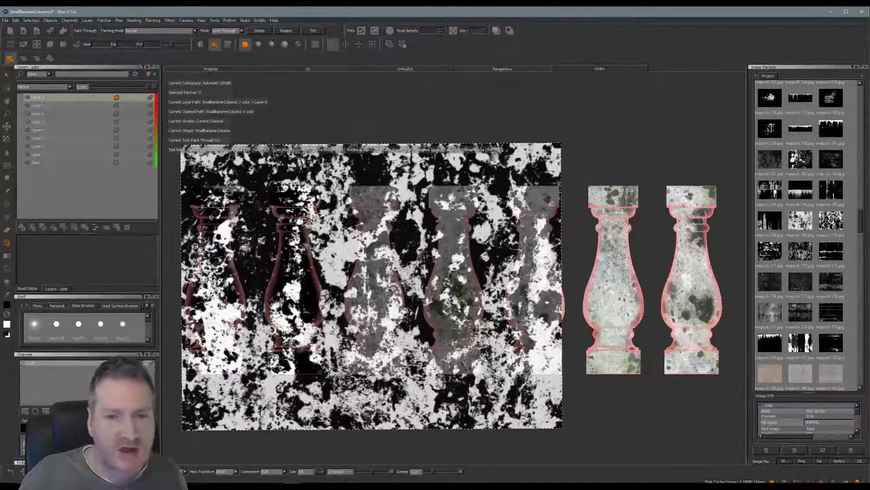
- Reposition the grunge image over the middle balusters and paint it down the whole fourth baluster
{"action": "left_click_drag", "start_coordinate": [414, 283], "coordinate": [517, 292], "text": "shift"}
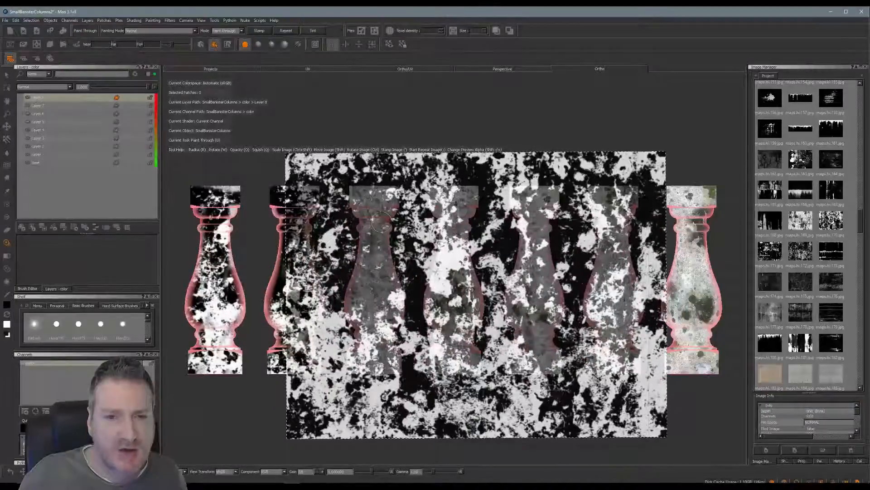
{"action": "mouse_move", "coordinate": [451, 193]}
{"action": "left_mouse_down"}
{"action": "mouse_move", "coordinate": [447, 213]}
{"action": "mouse_move", "coordinate": [453, 206]}
{"action": "mouse_move", "coordinate": [435, 202]}
{"action": "mouse_move", "coordinate": [453, 209]}
{"action": "mouse_move", "coordinate": [448, 254]}
{"action": "mouse_move", "coordinate": [448, 227]}
{"action": "left_mouse_up"}
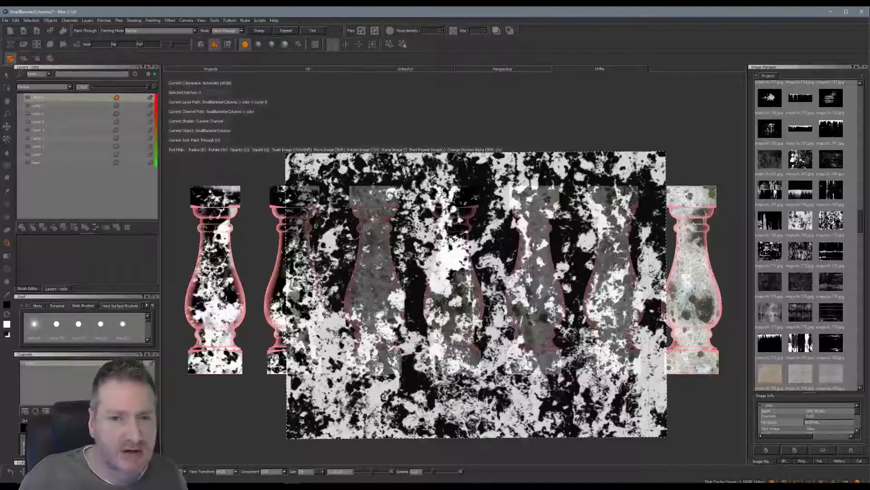
{"action": "mouse_move", "coordinate": [455, 295]}
{"action": "left_mouse_down"}
{"action": "mouse_move", "coordinate": [461, 278]}
{"action": "mouse_move", "coordinate": [447, 281]}
{"action": "mouse_move", "coordinate": [435, 299]}
{"action": "mouse_move", "coordinate": [469, 308]}
{"action": "mouse_move", "coordinate": [449, 344]}
{"action": "mouse_move", "coordinate": [471, 347]}
{"action": "mouse_move", "coordinate": [437, 359]}
{"action": "mouse_move", "coordinate": [453, 367]}
{"action": "left_mouse_up"}
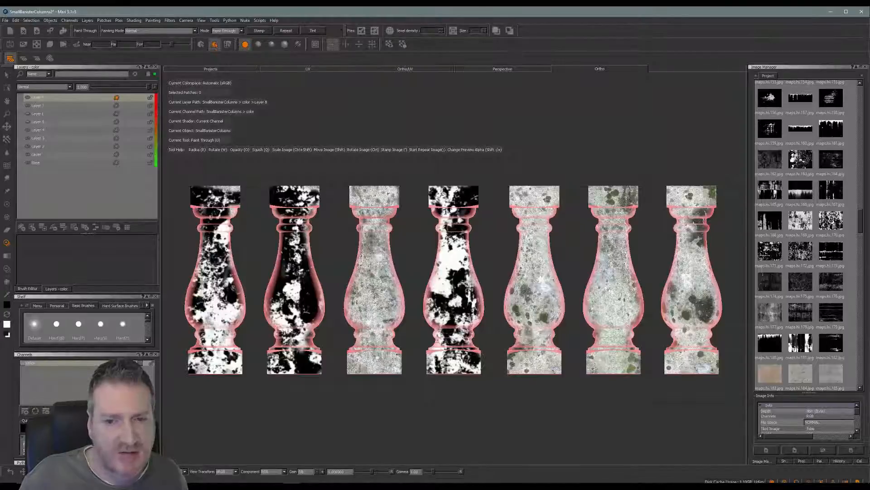
- Paint the grunge image over the entire sixth baluster, and move the image clear below the row of balusters
{"action": "left_click_drag", "start_coordinate": [466, 340], "coordinate": [519, 338], "text": "shift"}
{"action": "mouse_move", "coordinate": [612, 197]}
{"action": "left_mouse_down"}
{"action": "mouse_move", "coordinate": [635, 190]}
{"action": "mouse_move", "coordinate": [591, 188]}
{"action": "mouse_move", "coordinate": [616, 213]}
{"action": "mouse_move", "coordinate": [623, 240]}
{"action": "mouse_move", "coordinate": [599, 272]}
{"action": "mouse_move", "coordinate": [616, 220]}
{"action": "mouse_move", "coordinate": [626, 310]}
{"action": "mouse_move", "coordinate": [596, 294]}
{"action": "mouse_move", "coordinate": [594, 313]}
{"action": "mouse_move", "coordinate": [601, 335]}
{"action": "mouse_move", "coordinate": [612, 323]}
{"action": "mouse_move", "coordinate": [628, 344]}
{"action": "mouse_move", "coordinate": [594, 362]}
{"action": "mouse_move", "coordinate": [634, 362]}
{"action": "left_mouse_up"}
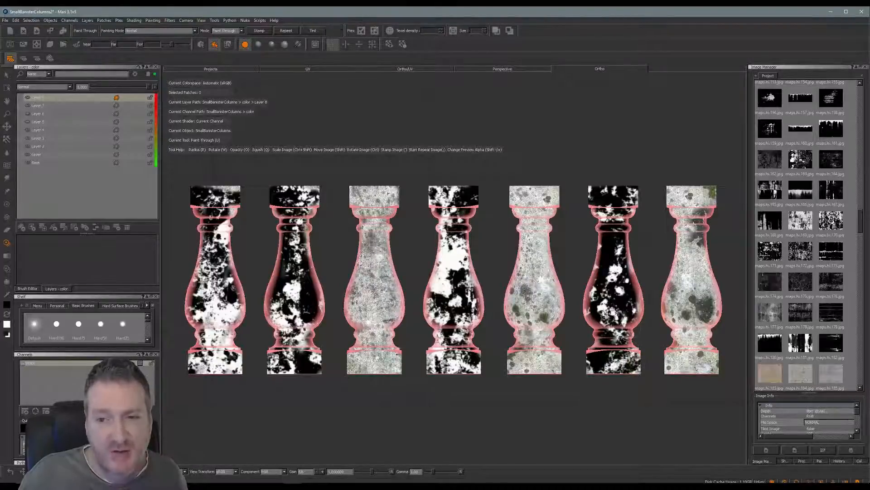
{"action": "left_click_drag", "start_coordinate": [618, 246], "coordinate": [616, 222]}
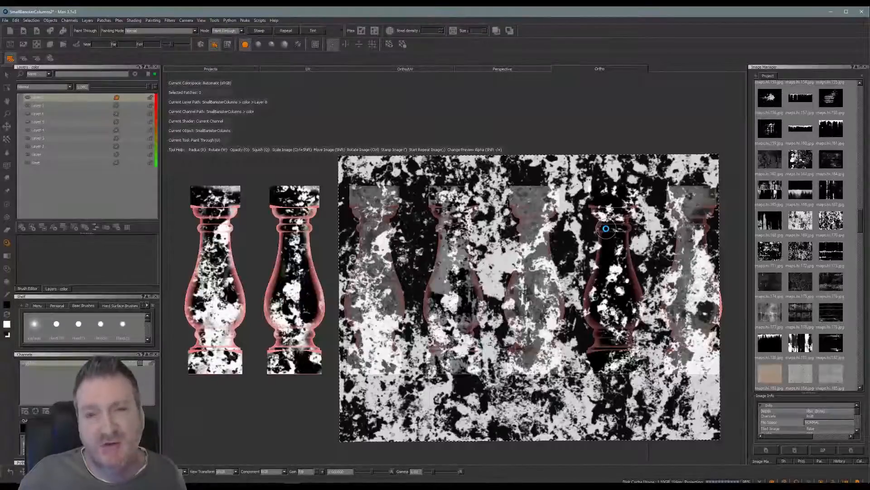
{"action": "left_click", "coordinate": [606, 228]}
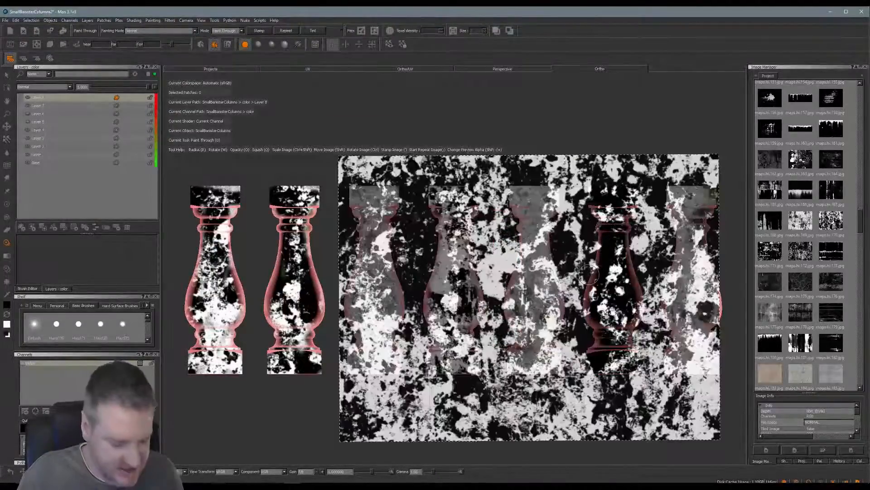
{"action": "left_click_drag", "start_coordinate": [553, 285], "coordinate": [529, 482], "text": "shift"}
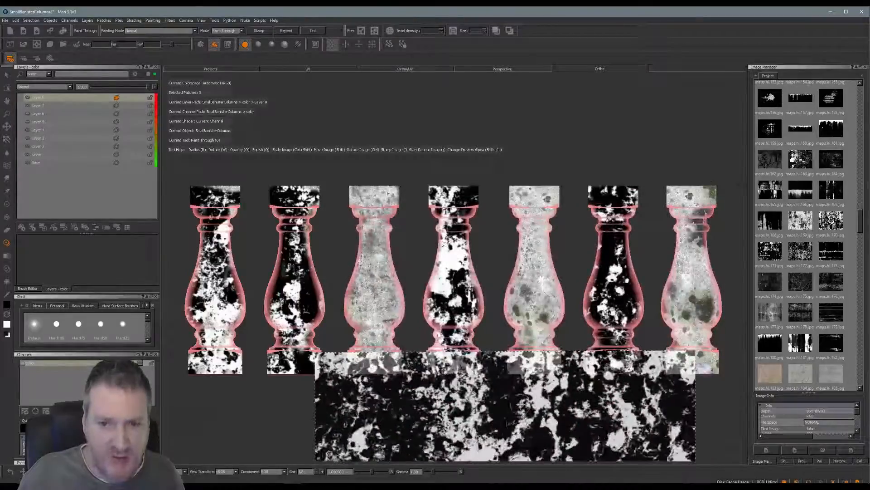
{"action": "left_click_drag", "start_coordinate": [520, 404], "coordinate": [512, 445], "text": "shift"}
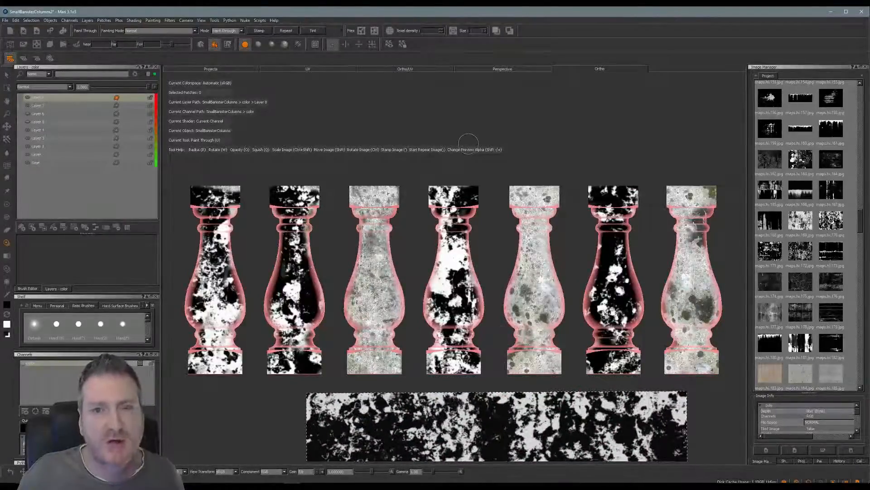